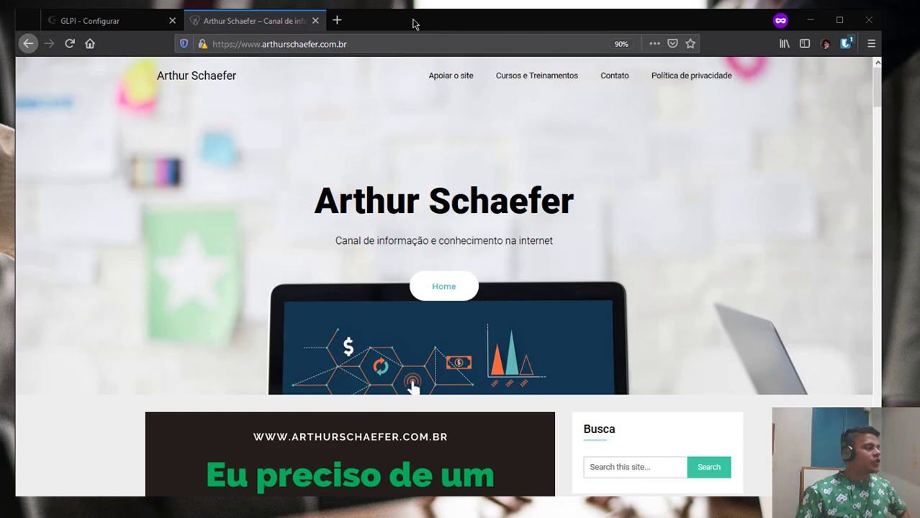
pyautogui.click(104, 21)
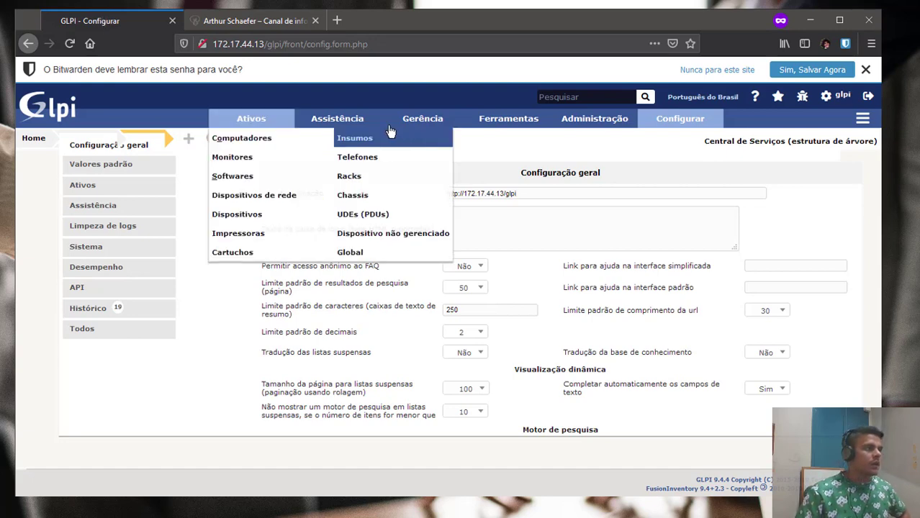
# Sign back in with the admin account, decline Bitwarden's password saving, and open Assistência.
pyautogui.moveTo(337, 118)
pyautogui.click(335, 141)
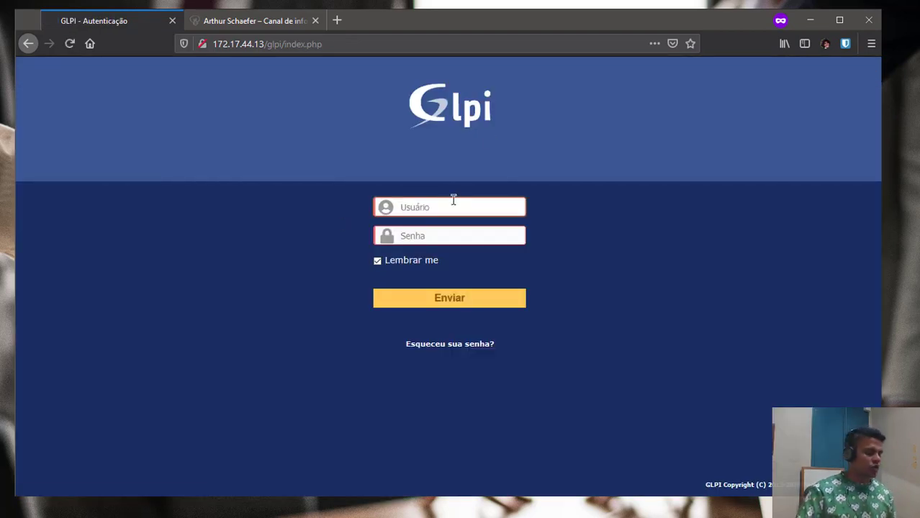
pyautogui.write('glpi')
pyautogui.press('Tab')
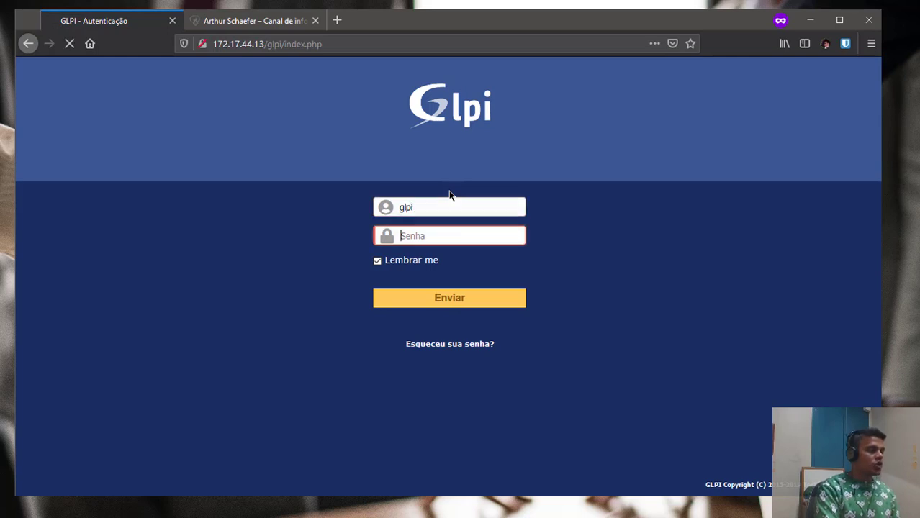
pyautogui.write('glpi')
pyautogui.press('Return')
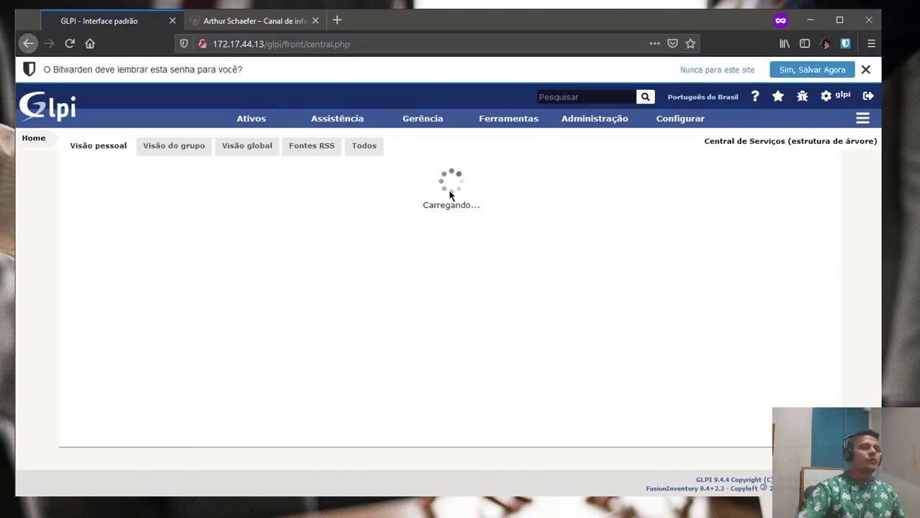
pyautogui.click(697, 69)
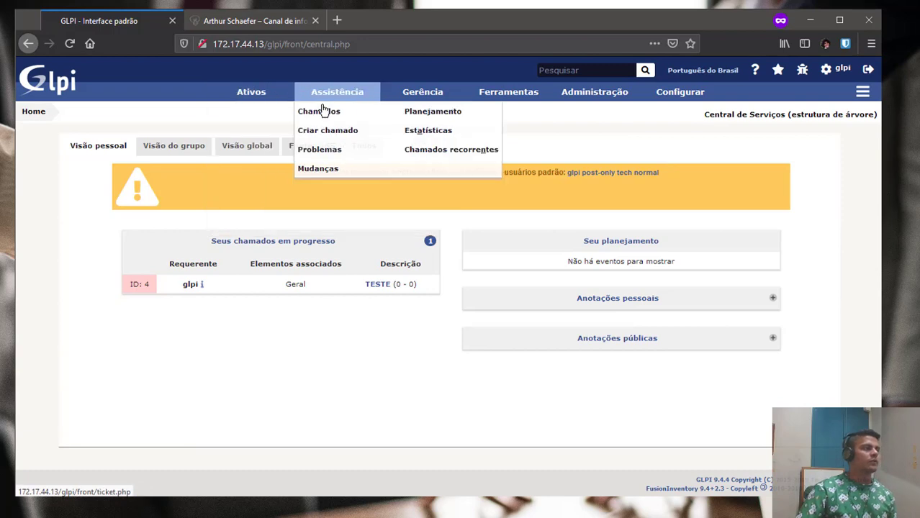
pyautogui.click(322, 111)
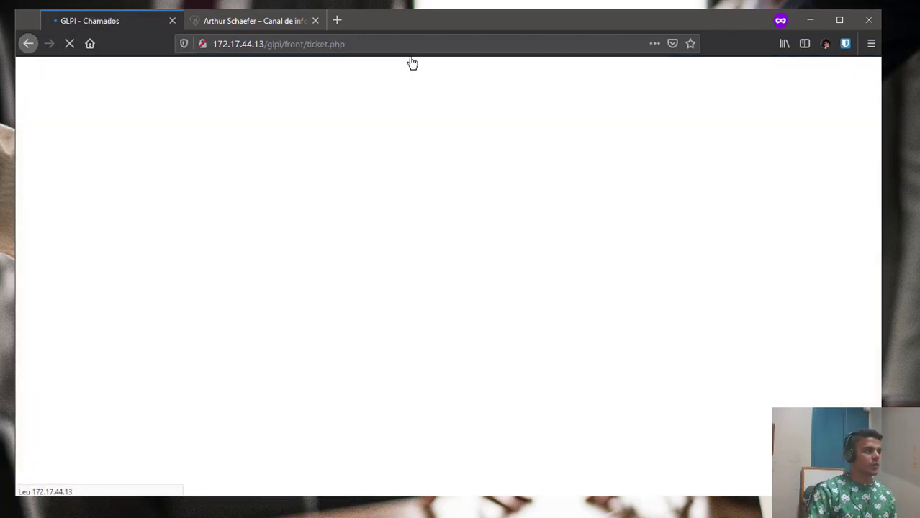
# Open a new maximized browser window on the copied GLPI ticket.php address.
pyautogui.hotkey('ctrl', 'n')
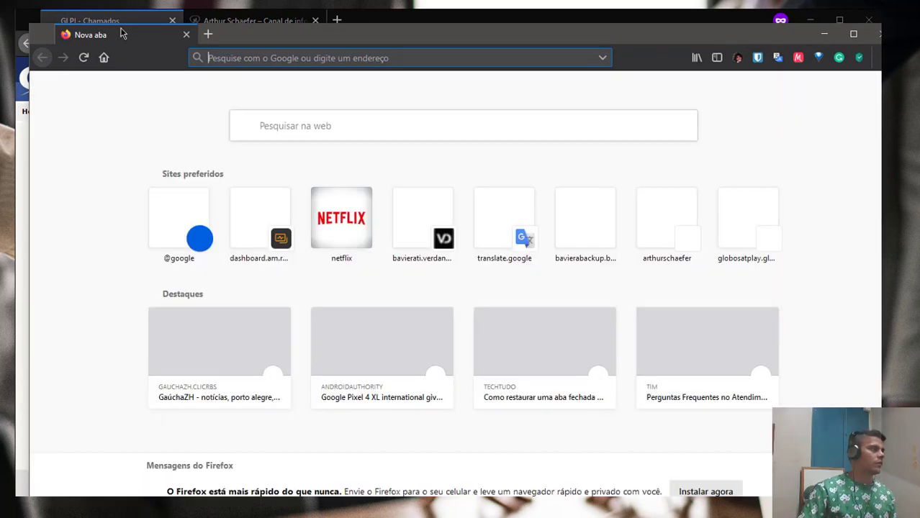
pyautogui.click(118, 22)
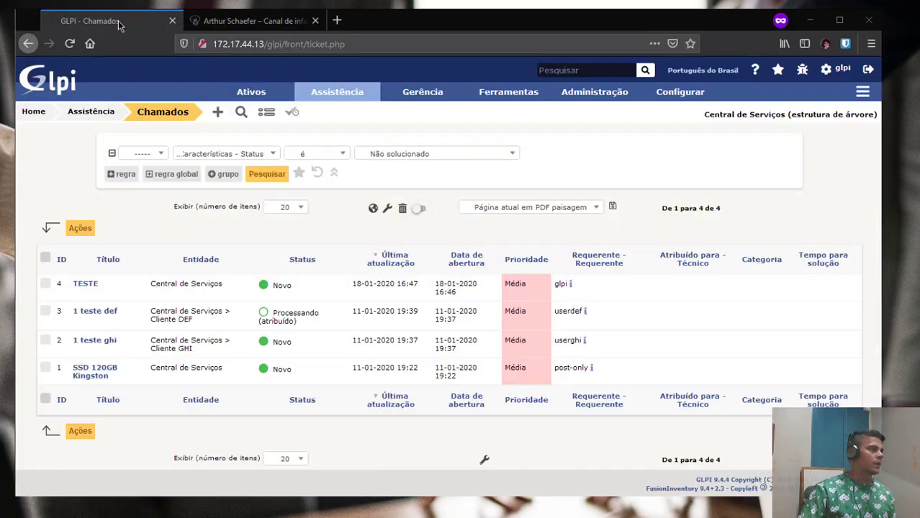
pyautogui.click(243, 38)
pyautogui.hotkey('ctrl', 'c')
pyautogui.hotkey('alt', 'Tab')
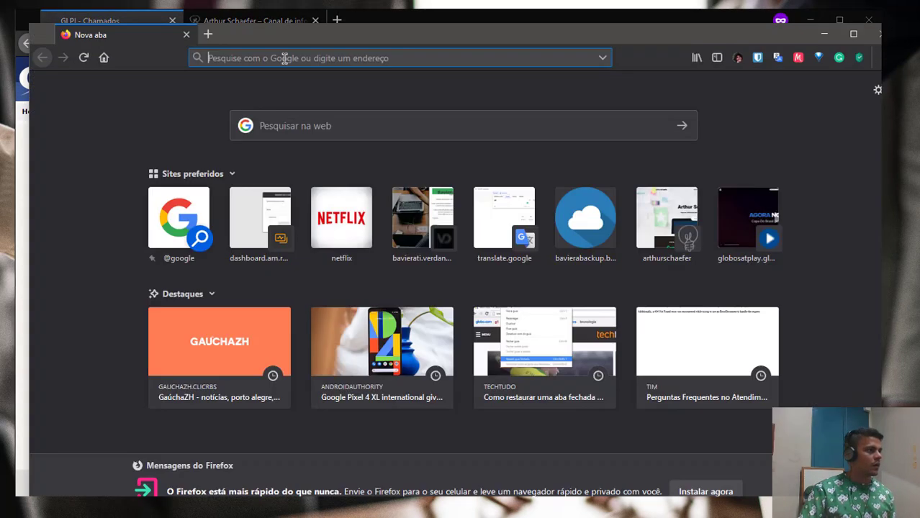
pyautogui.click(284, 58)
pyautogui.hotkey('ctrl', 'v')
pyautogui.press('Return')
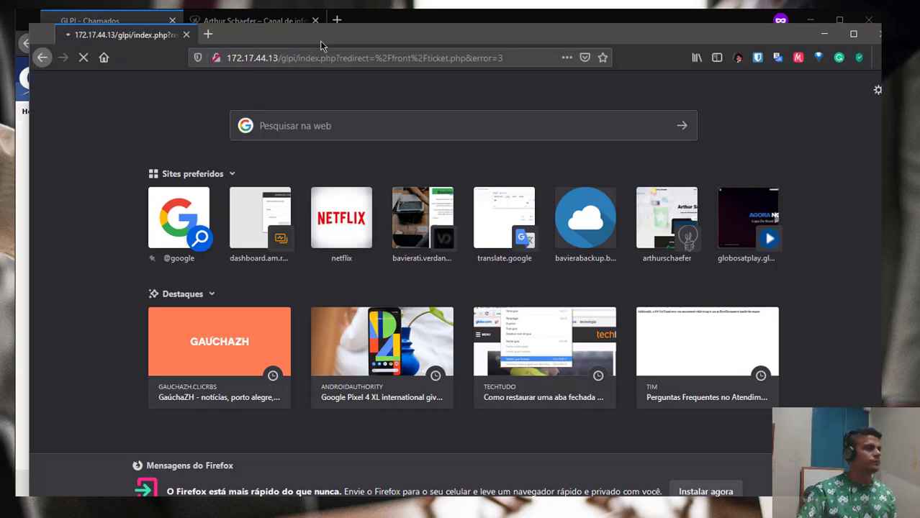
pyautogui.doubleClick(321, 38)
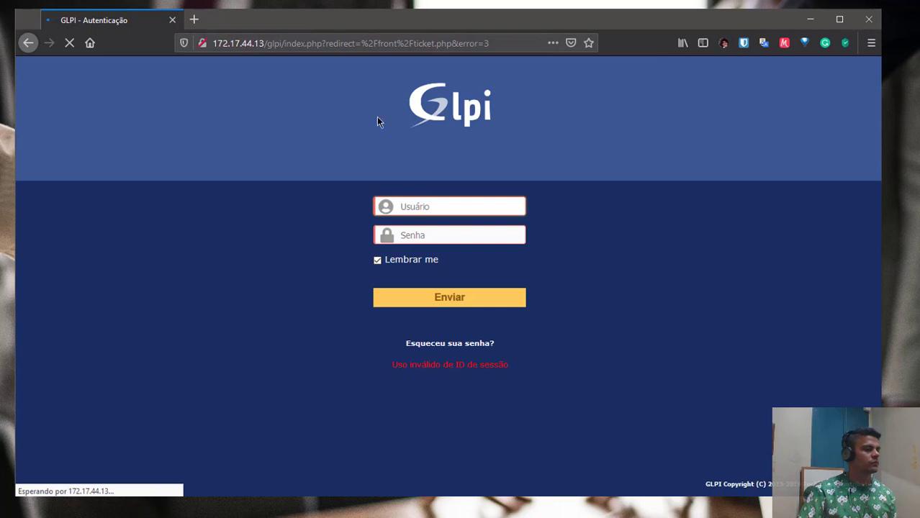
# Log in to the new window as the post-only test user.
pyautogui.write('p')
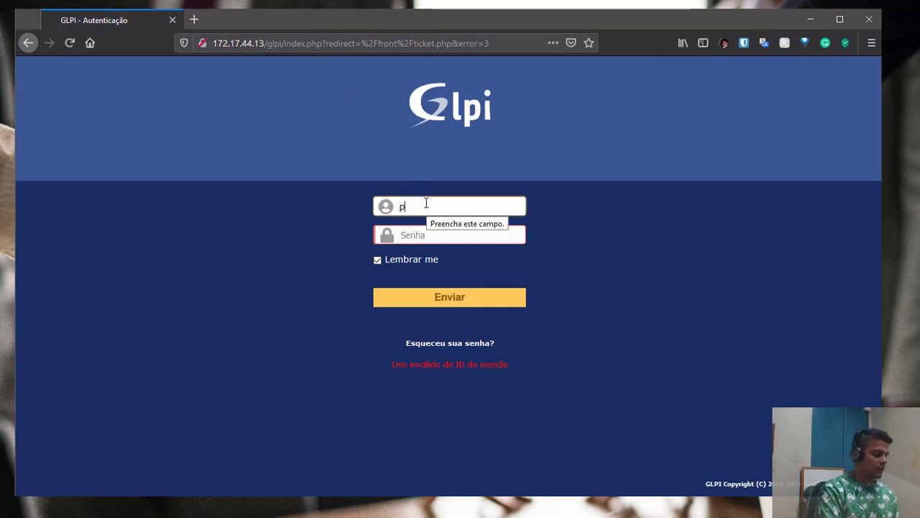
pyautogui.write('ost-only')
pyautogui.press('Tab')
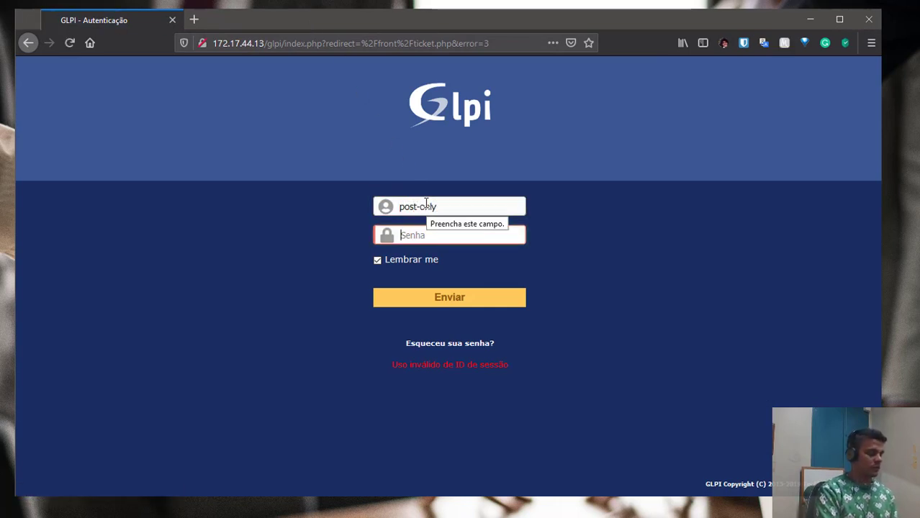
pyautogui.write('post-only')
pyautogui.press('Return')
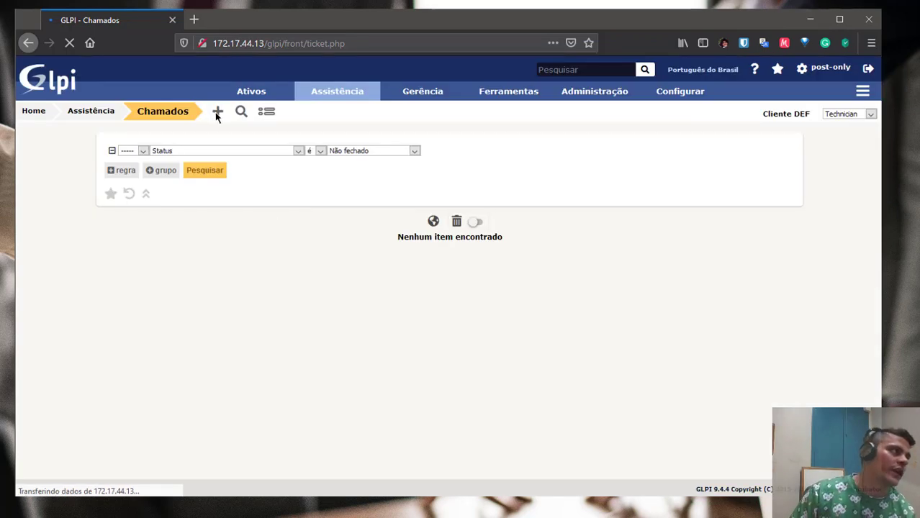
# Switch the post-only user to the Self-Service profile and open a blank 'Cria um chamado' form.
pyautogui.click(216, 113)
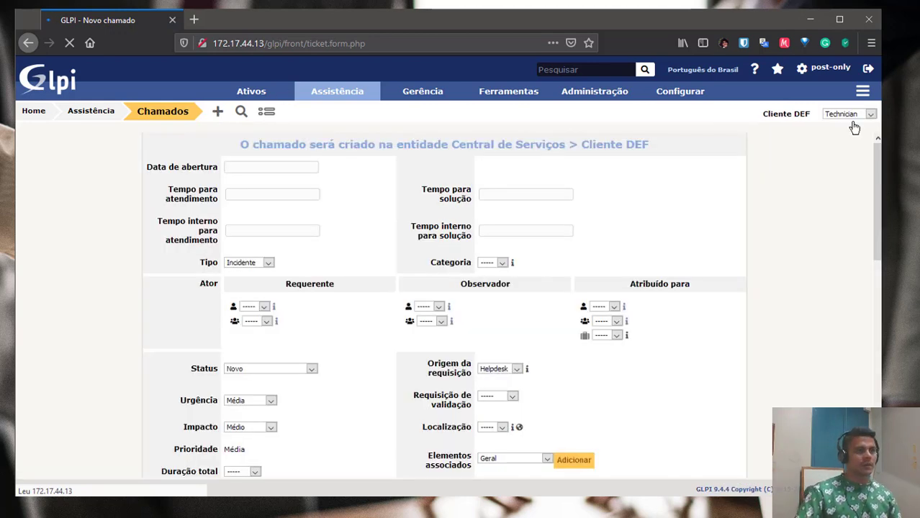
pyautogui.click(806, 115)
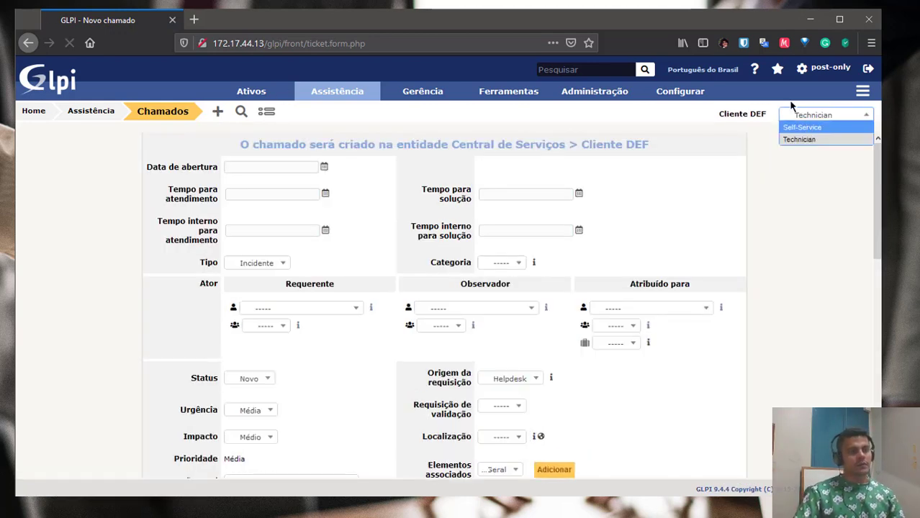
pyautogui.click(803, 127)
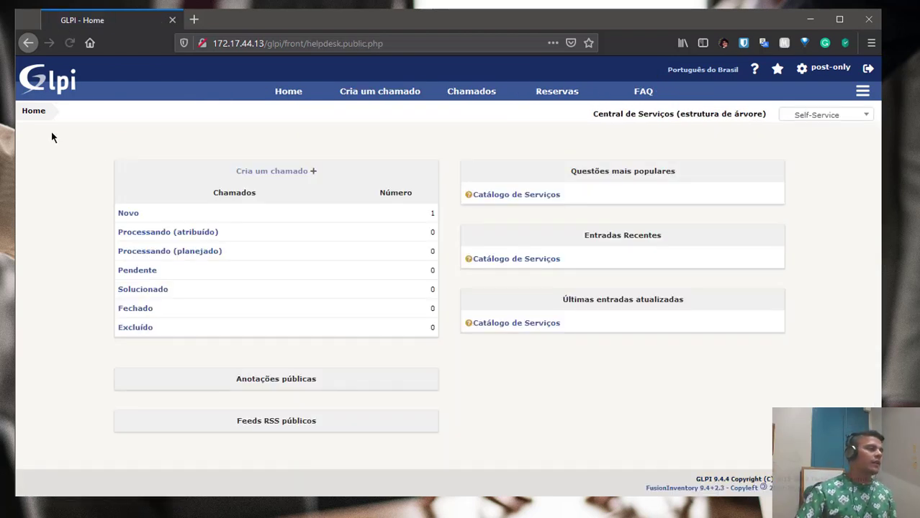
pyautogui.click(313, 172)
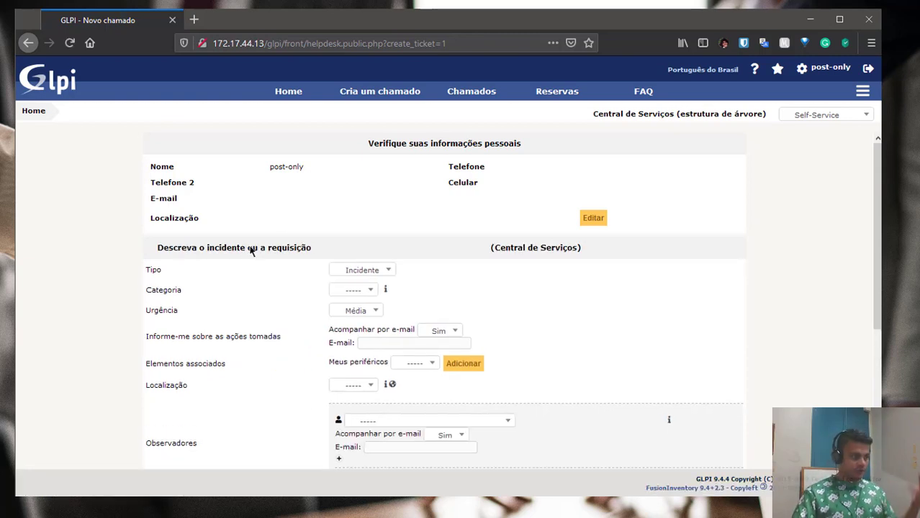
pyautogui.scroll(-3, 127, 304)
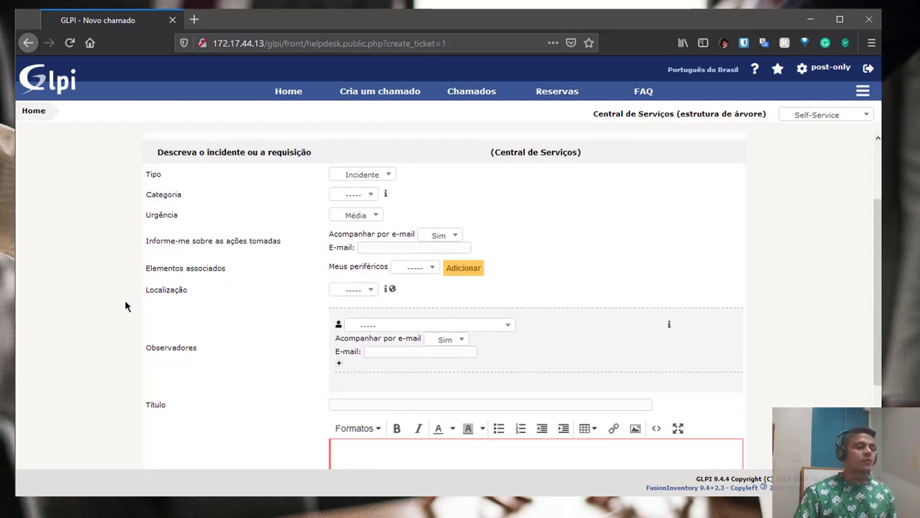
pyautogui.scroll(-1, 125, 306)
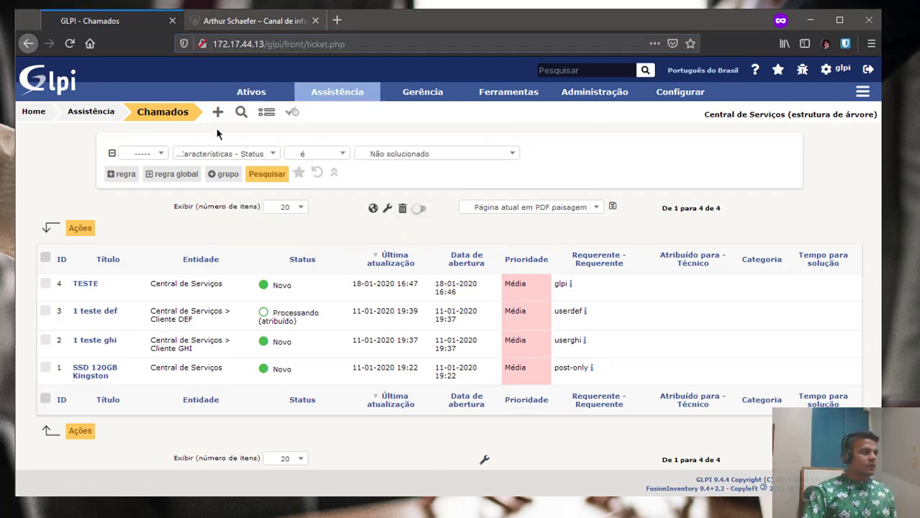
# Open the Default ticket template, and Administração > Entidades in a new tab.
pyautogui.click(267, 114)
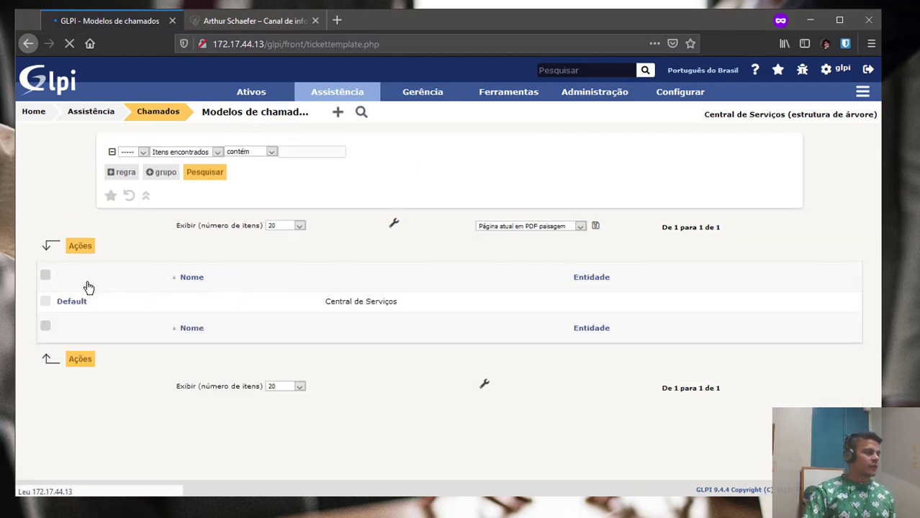
pyautogui.click(77, 287)
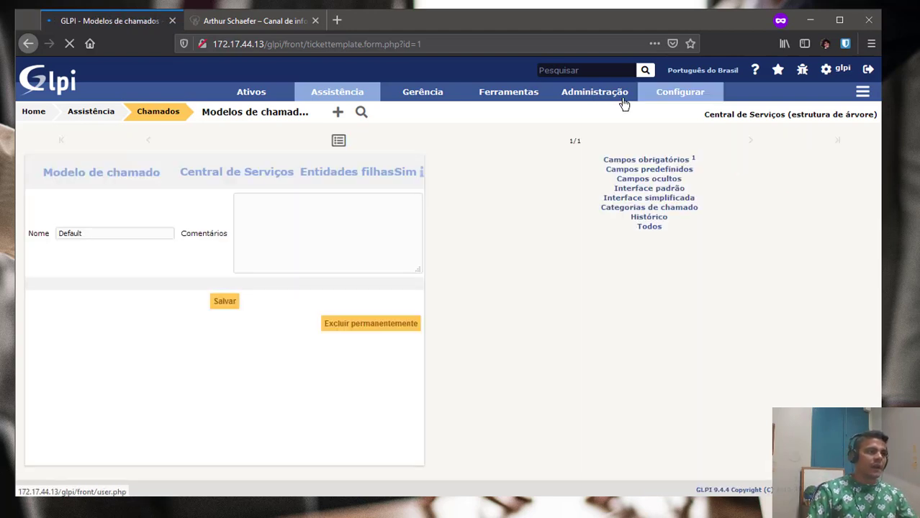
pyautogui.moveTo(598, 101)
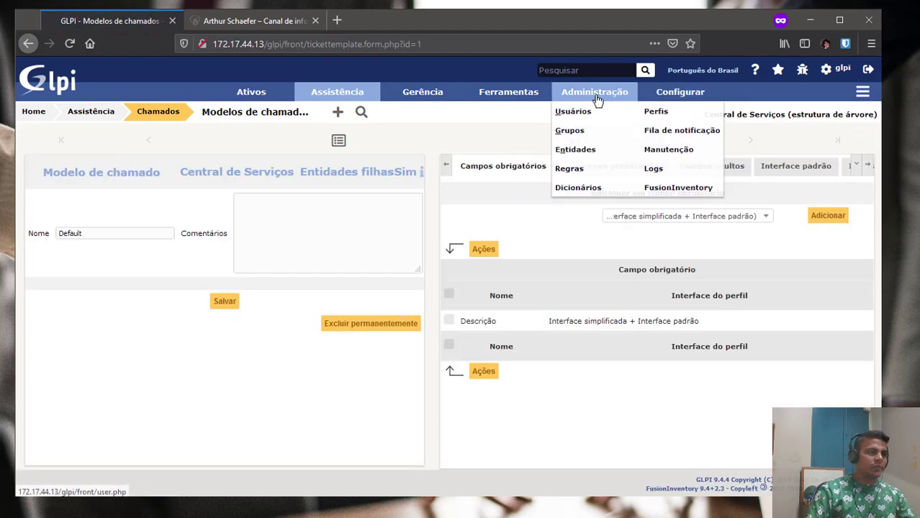
pyautogui.middleClick(579, 150)
pyautogui.click(239, 23)
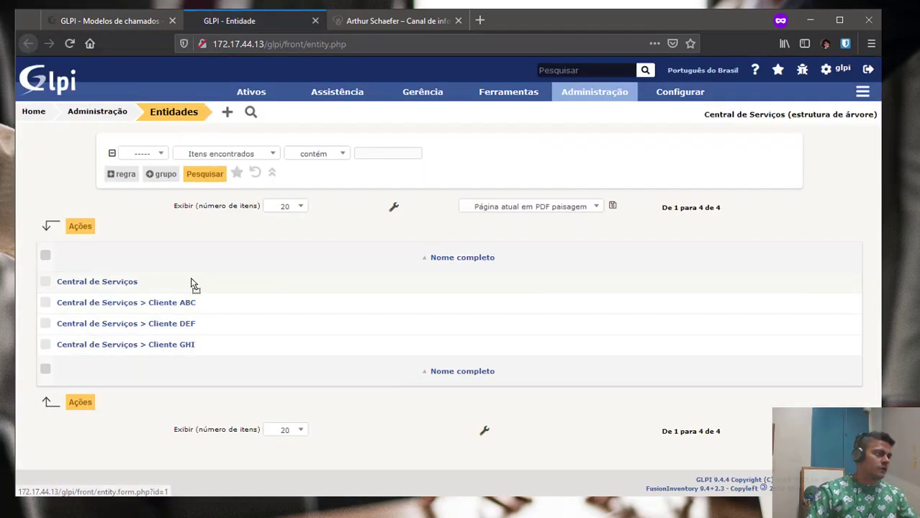
# In Central de Serviços' Assistência settings, keep template Default, set calendar Default, and save.
pyautogui.click(119, 283)
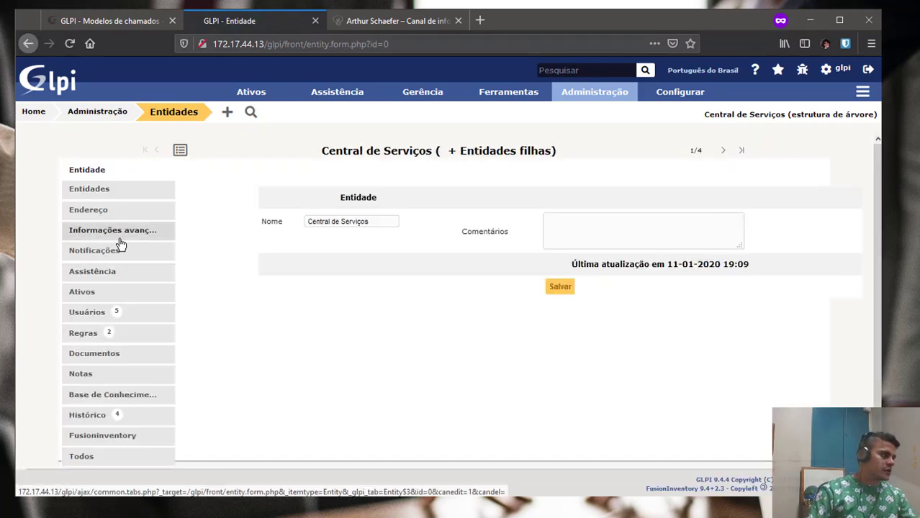
pyautogui.click(110, 280)
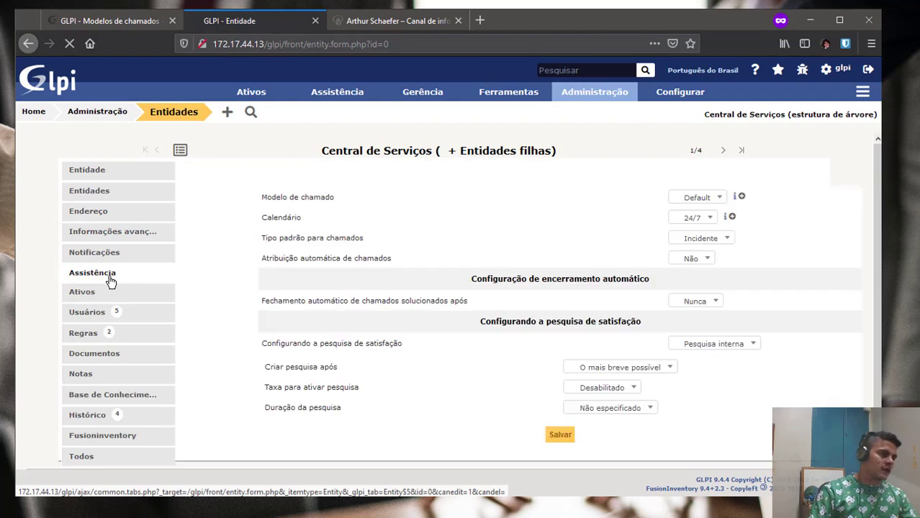
pyautogui.moveTo(271, 198); pyautogui.dragTo(345, 203)
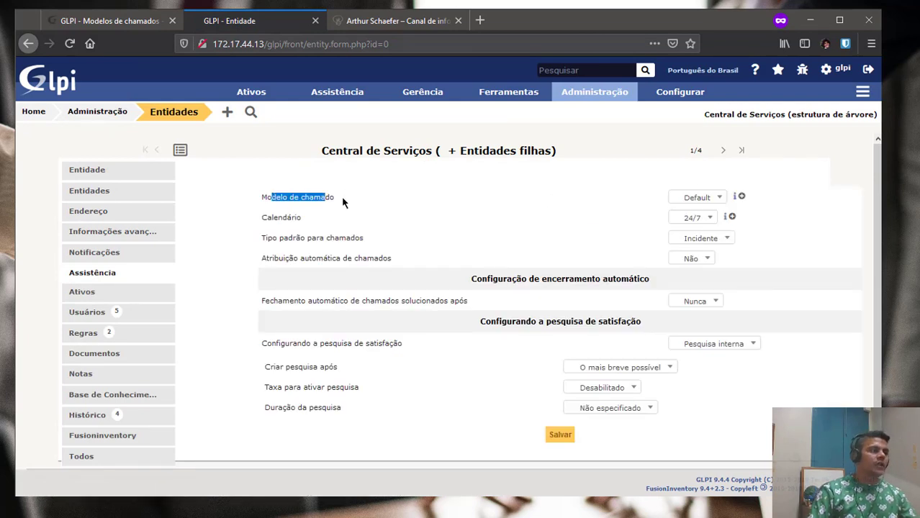
pyautogui.click(714, 198)
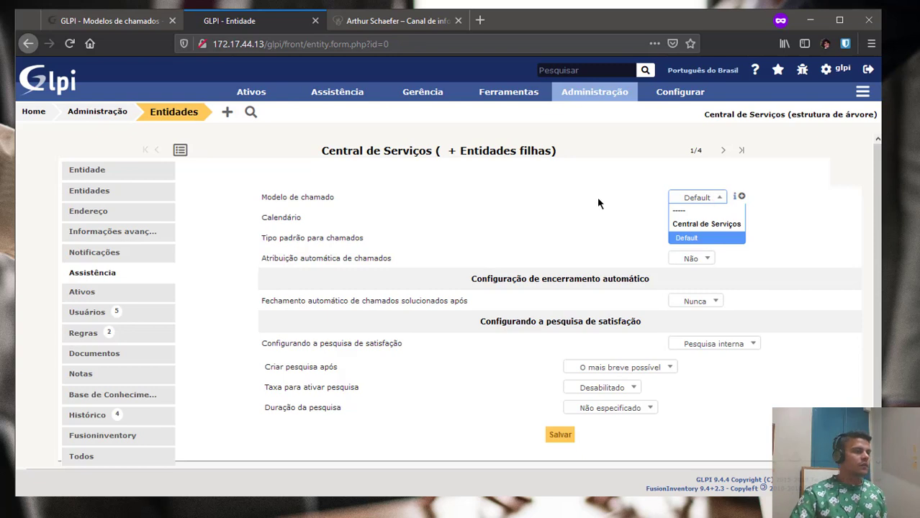
pyautogui.click(566, 251)
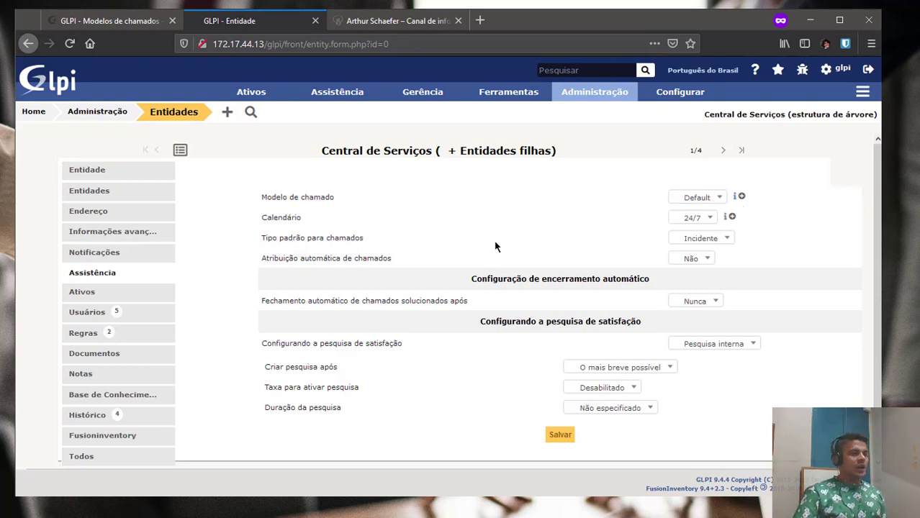
pyautogui.click(692, 218)
pyautogui.click(694, 259)
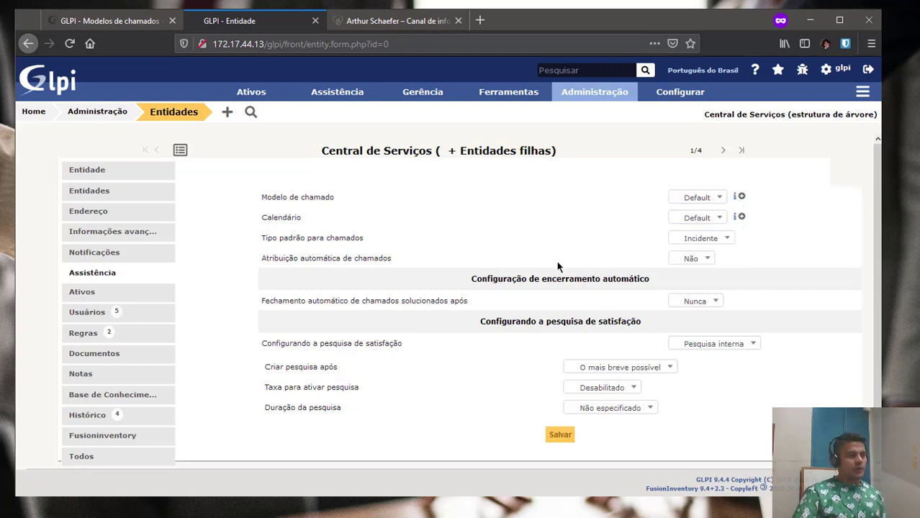
pyautogui.click(559, 435)
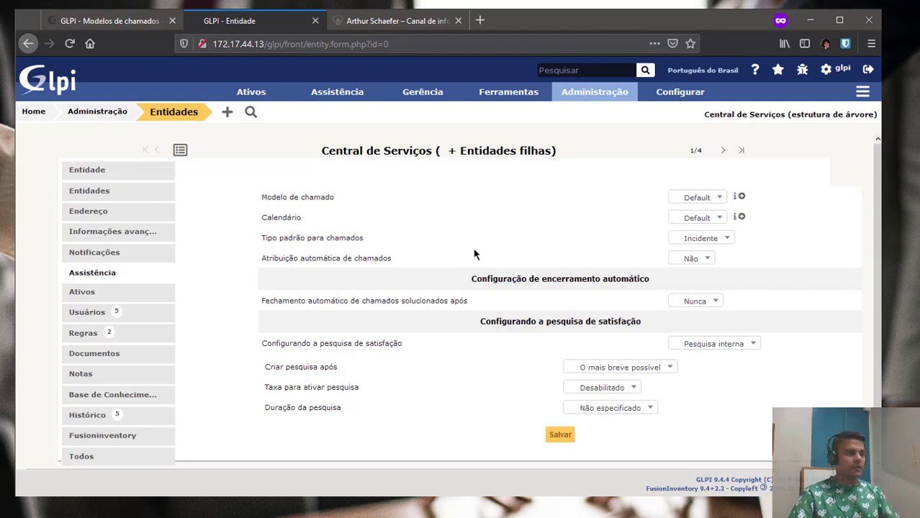
# Open Configurar > Listas suspensas > Calendários in a new tab, then return to the Default template.
pyautogui.moveTo(673, 95)
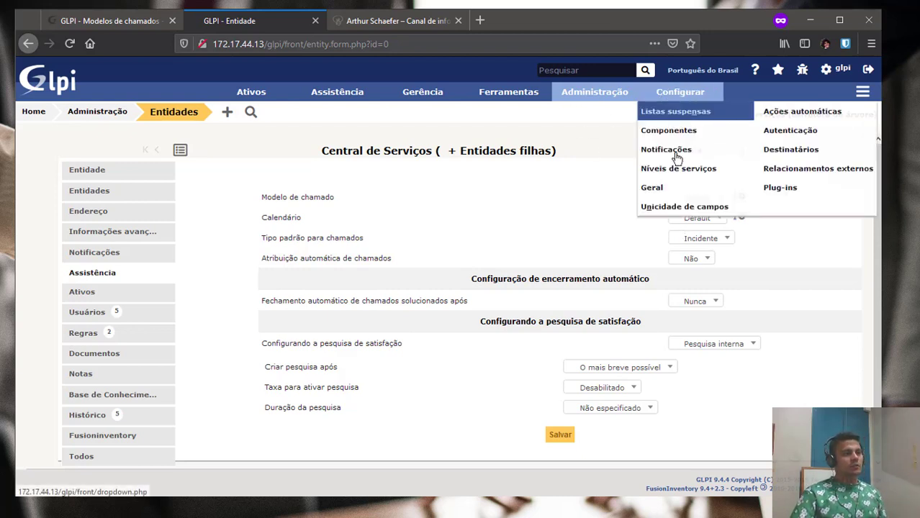
pyautogui.middleClick(675, 111)
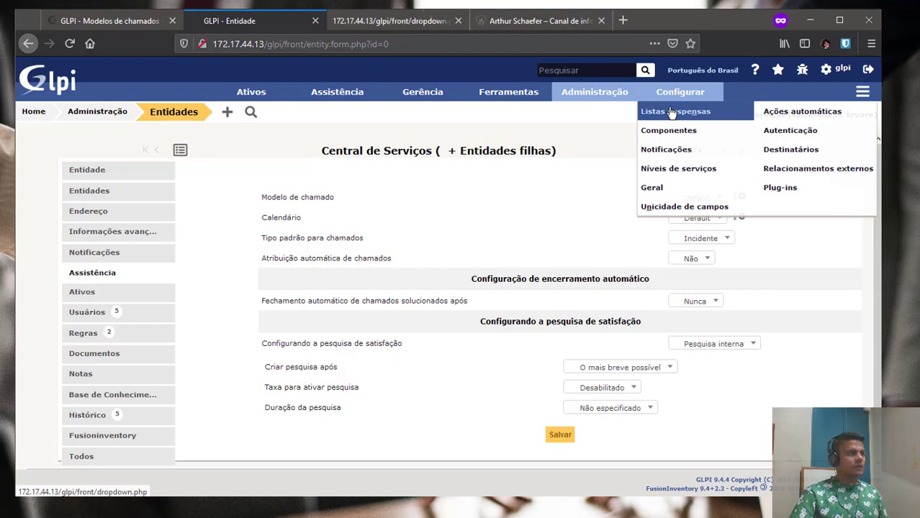
pyautogui.click(411, 25)
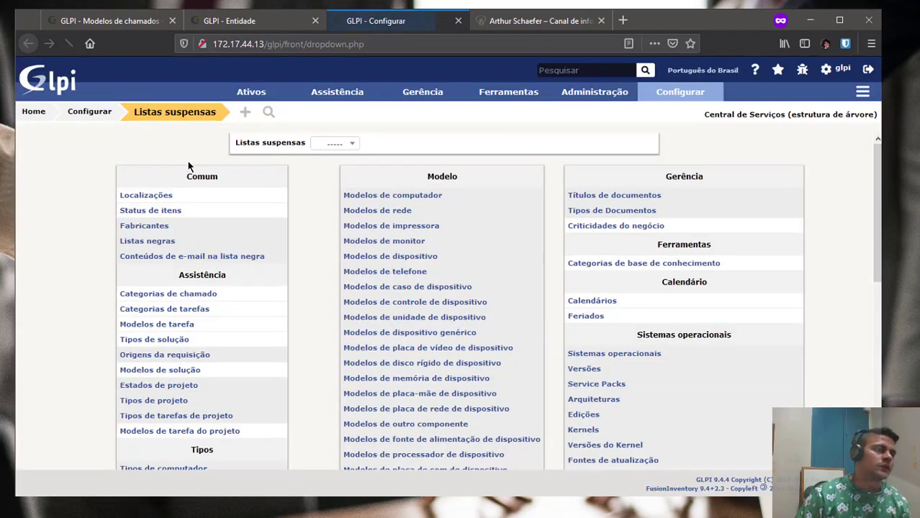
pyautogui.click(592, 301)
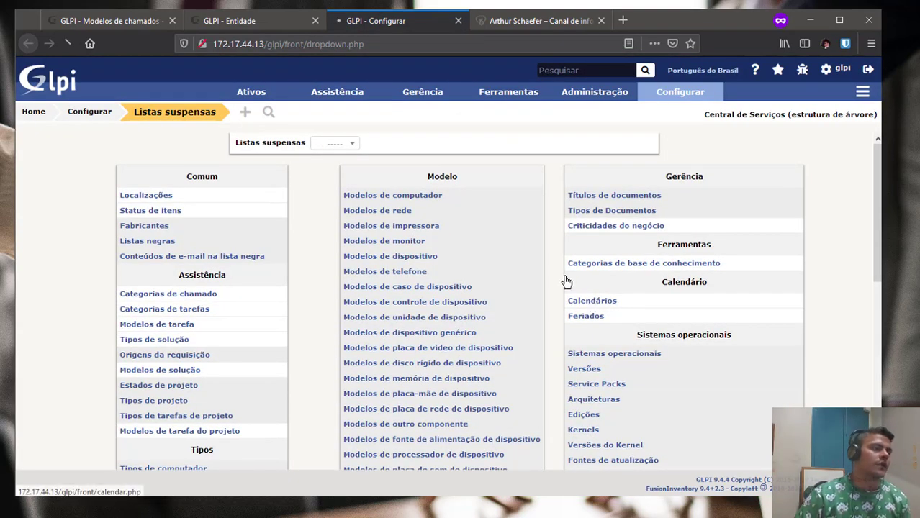
pyautogui.click(111, 22)
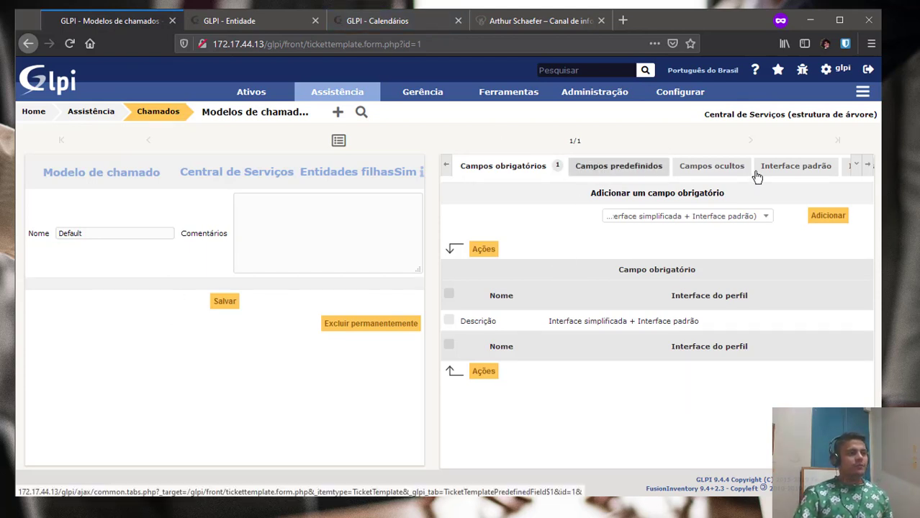
# Look through the Default template's predefined, hidden and mandatory field tabs.
pyautogui.click(868, 165)
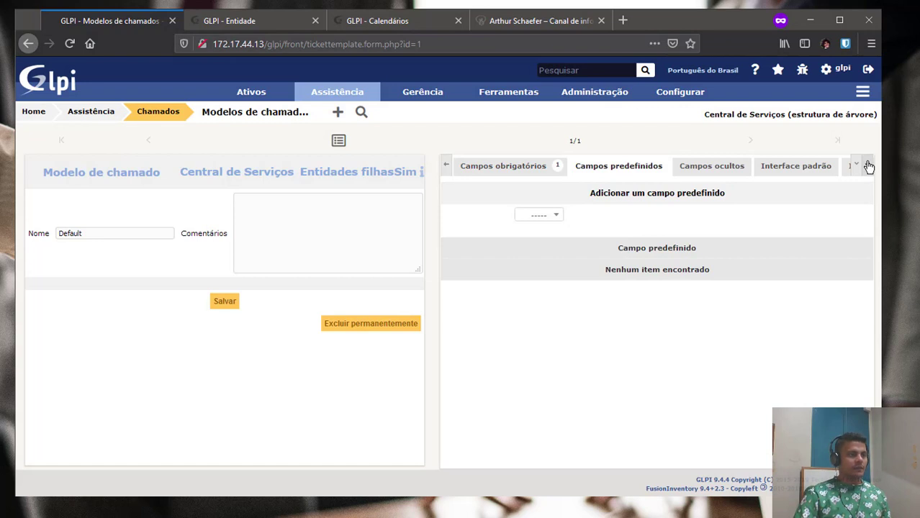
pyautogui.click(682, 170)
pyautogui.click(447, 169)
pyautogui.click(447, 169)
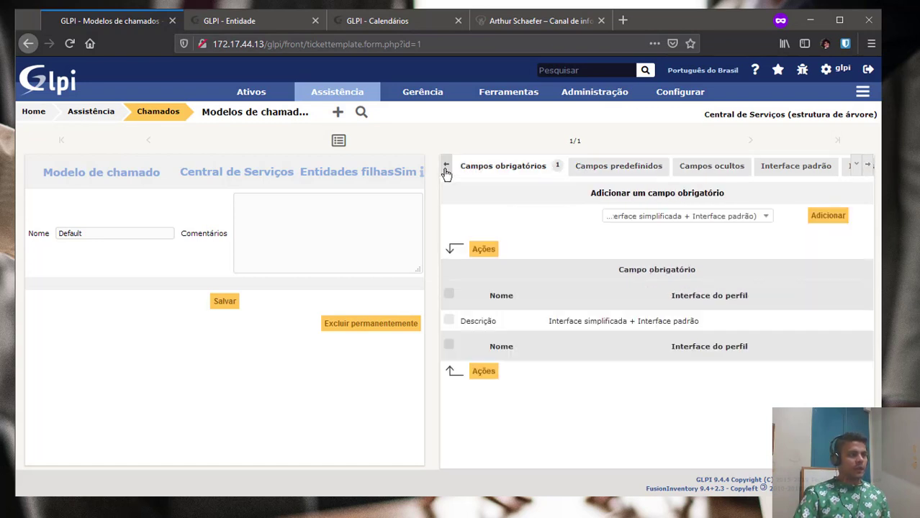
pyautogui.click(663, 218)
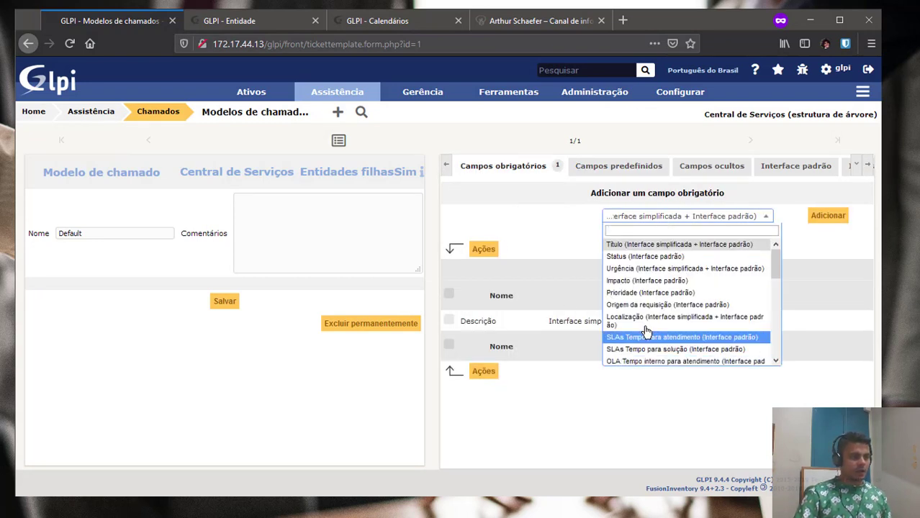
pyautogui.scroll(-3, 648, 332)
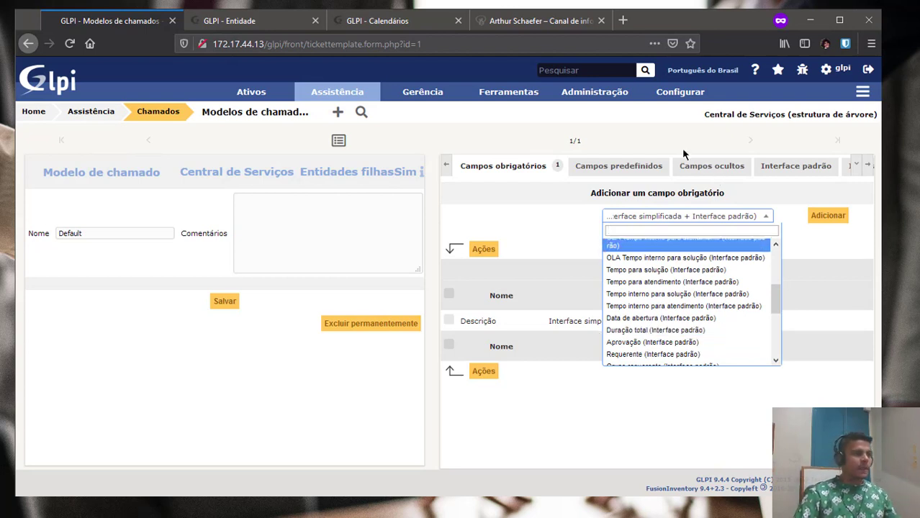
# Add a predefined Descrição reading 'Nome:' and 'problema:' on separate lines to the template.
pyautogui.click(627, 166)
pyautogui.click(555, 213)
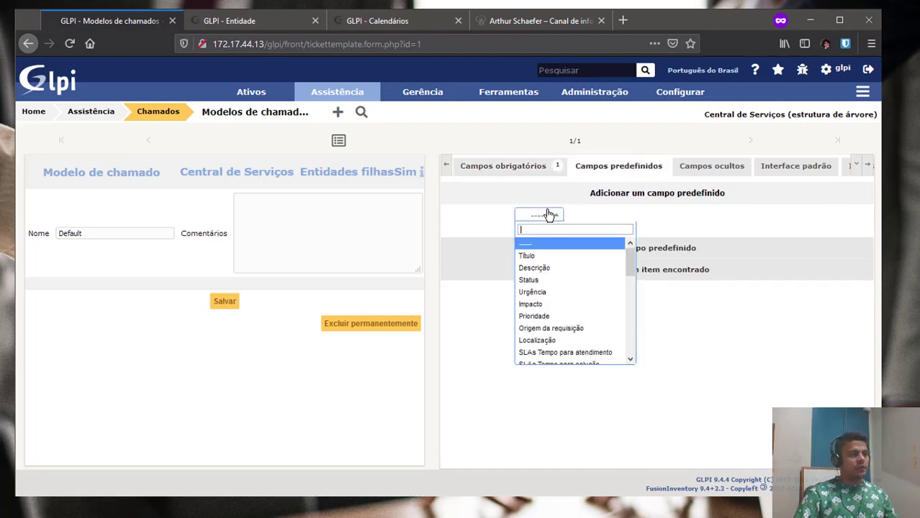
pyautogui.click(551, 269)
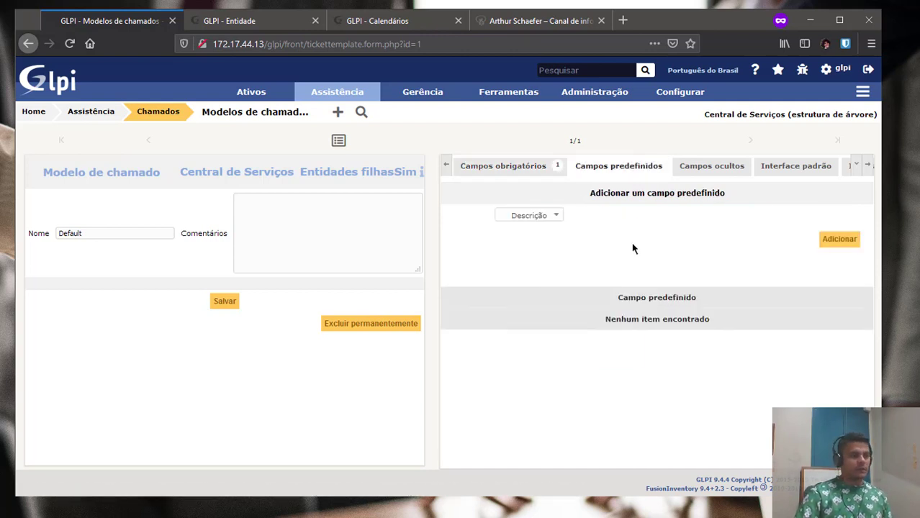
pyautogui.click(646, 284)
pyautogui.write('AA')
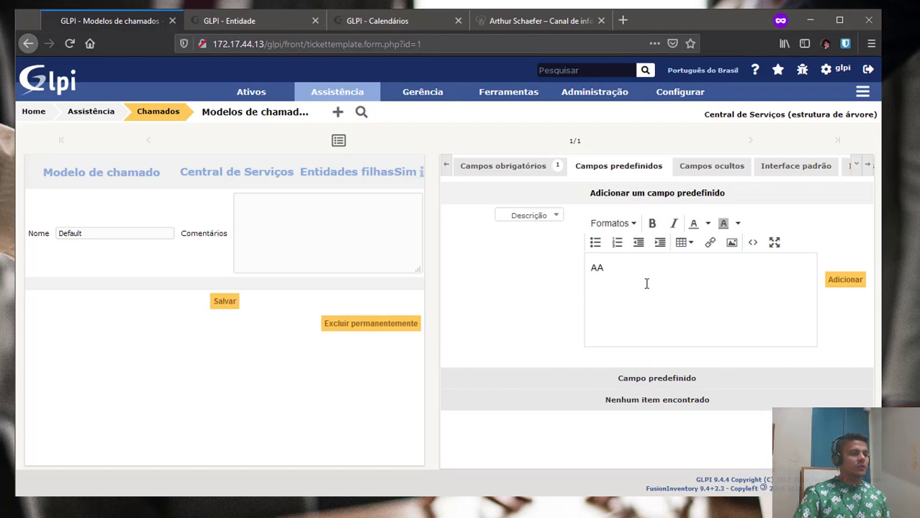
pyautogui.write('AAAAAA')
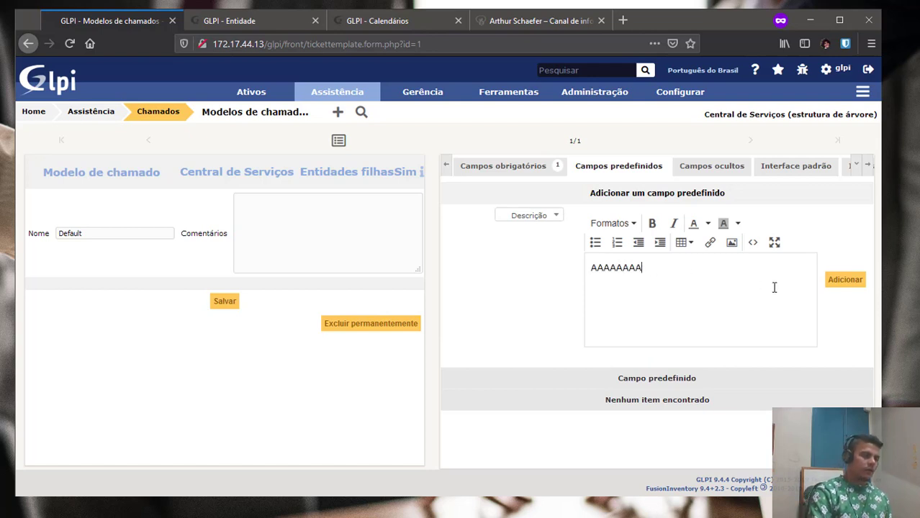
pyautogui.hotkey('ctrl', 'a')
pyautogui.write('Nom')
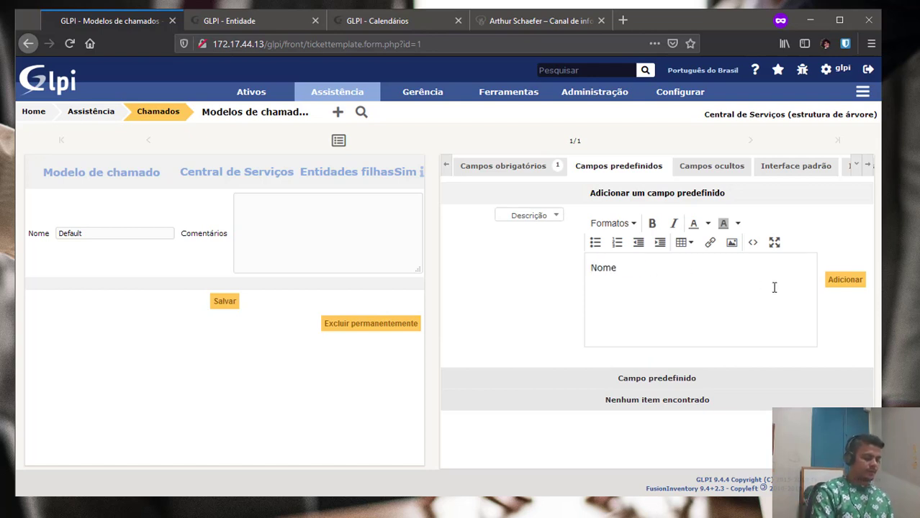
pyautogui.write('e:')
pyautogui.press('Return')
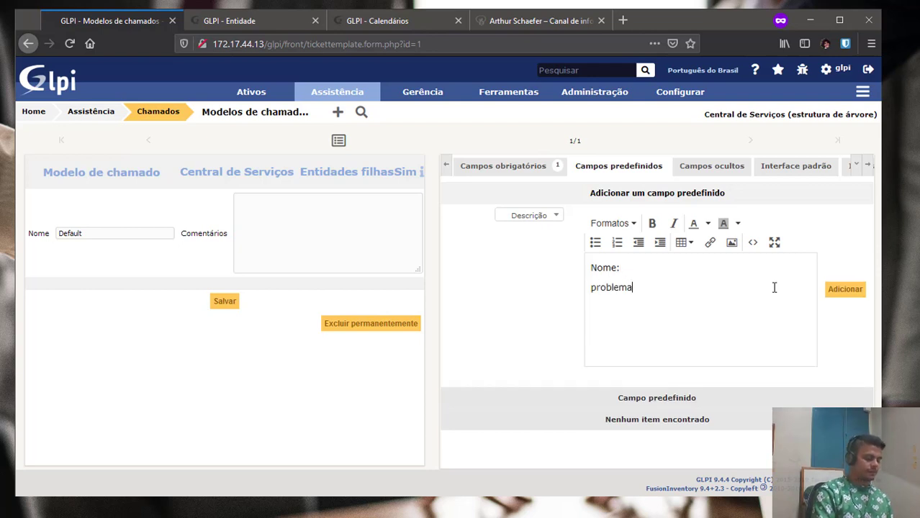
pyautogui.click(847, 291)
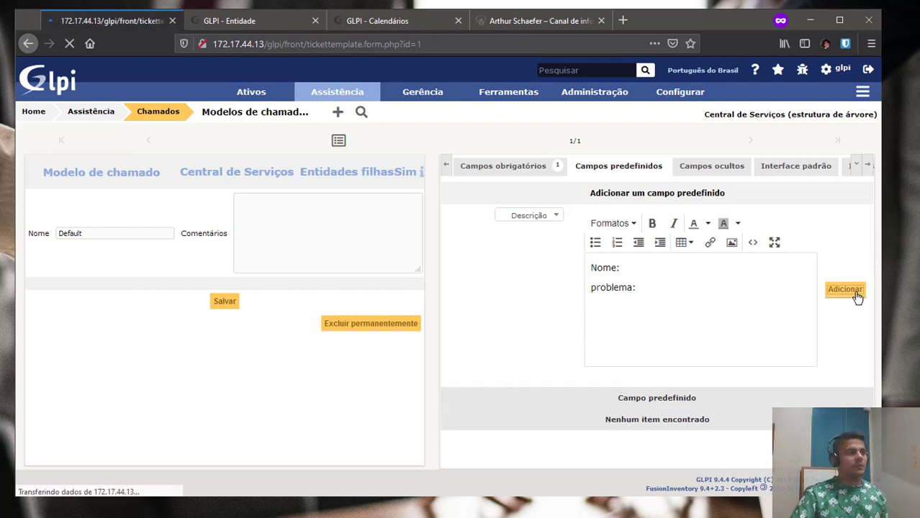
# Reload the post-only user's Cria um chamado form to get the pre-filled description.
pyautogui.hotkey('alt', 'Tab')
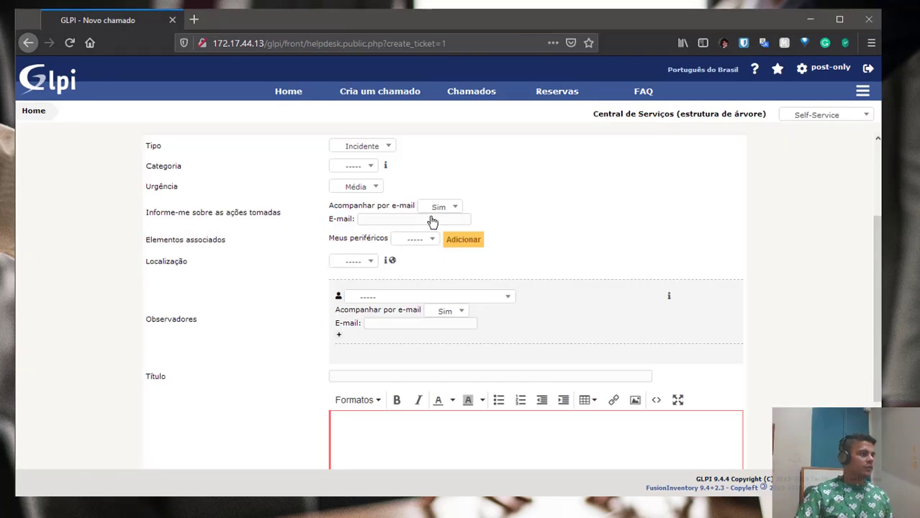
pyautogui.scroll(-1, 408, 315)
pyautogui.scroll(-1, 403, 302)
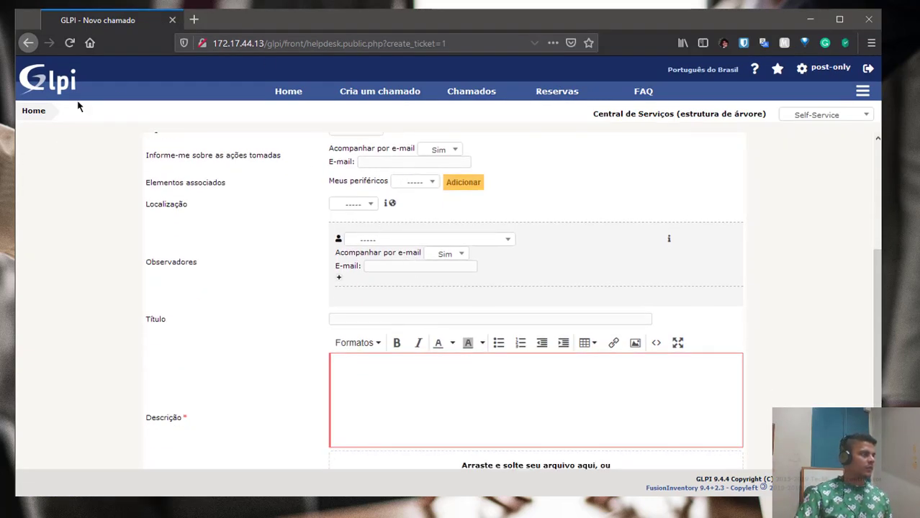
pyautogui.click(373, 97)
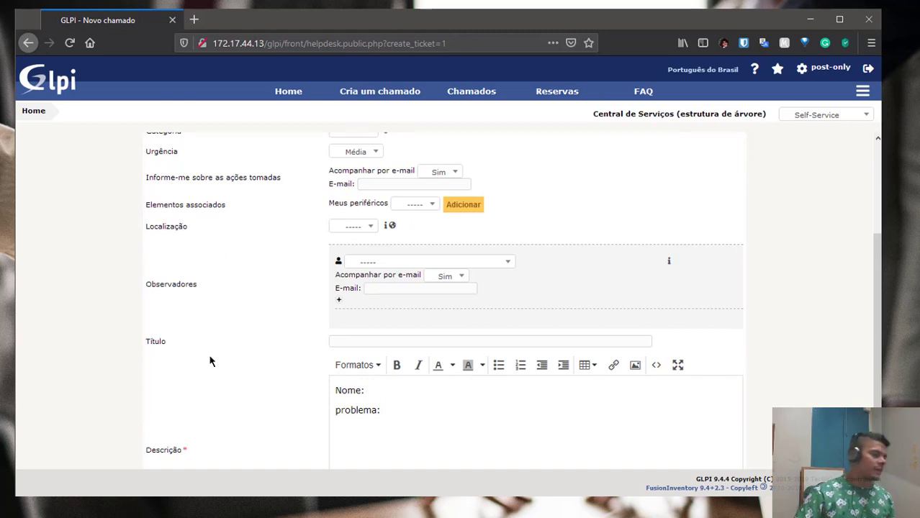
pyautogui.scroll(-2, 377, 353)
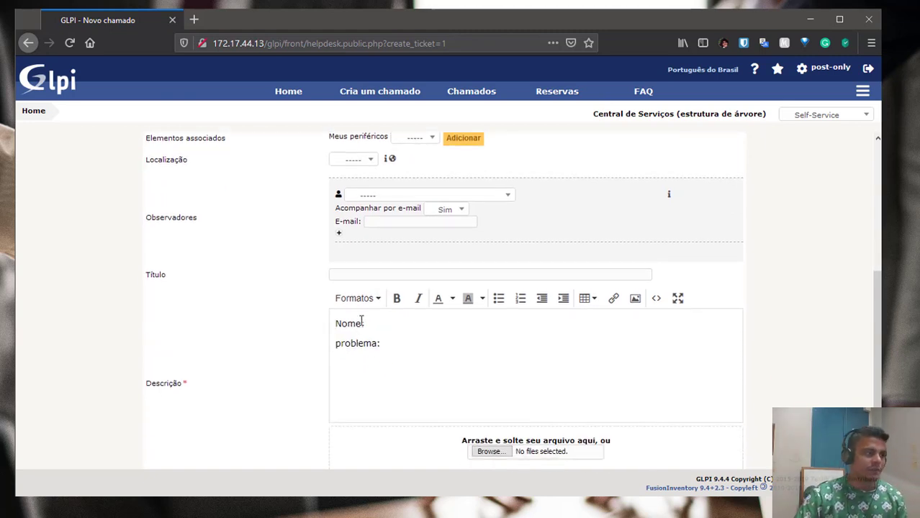
# Type test text 's s' after the Nome: prompt in the pre-filled Descrição.
pyautogui.click(375, 324)
pyautogui.scroll(-1, 374, 323)
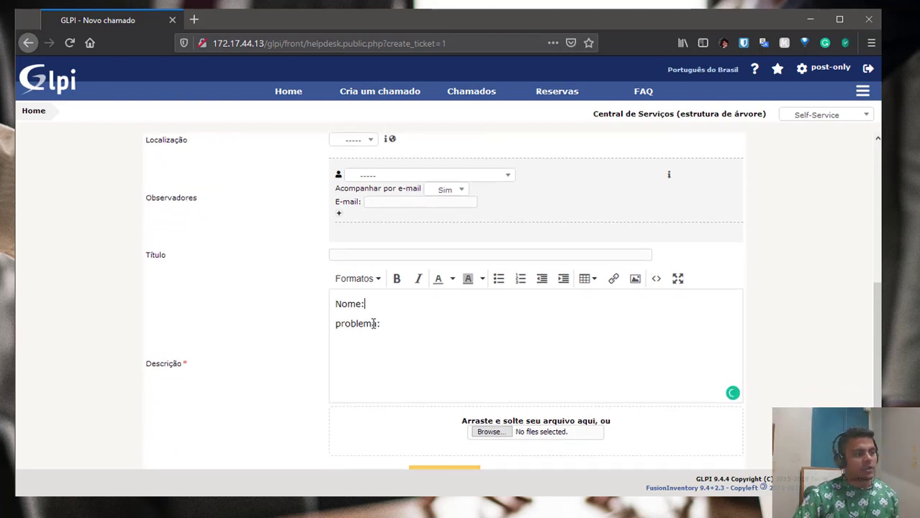
pyautogui.tripleClick(166, 364)
pyautogui.click(374, 305)
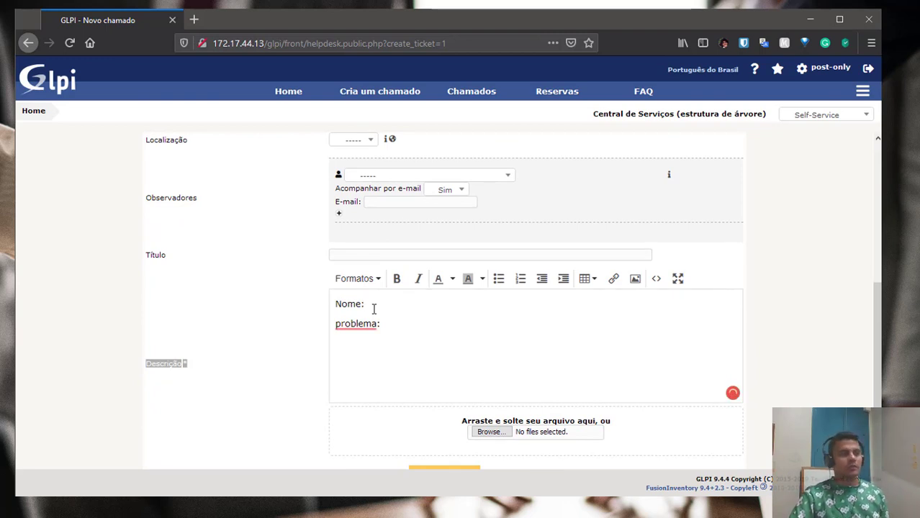
pyautogui.write('s')
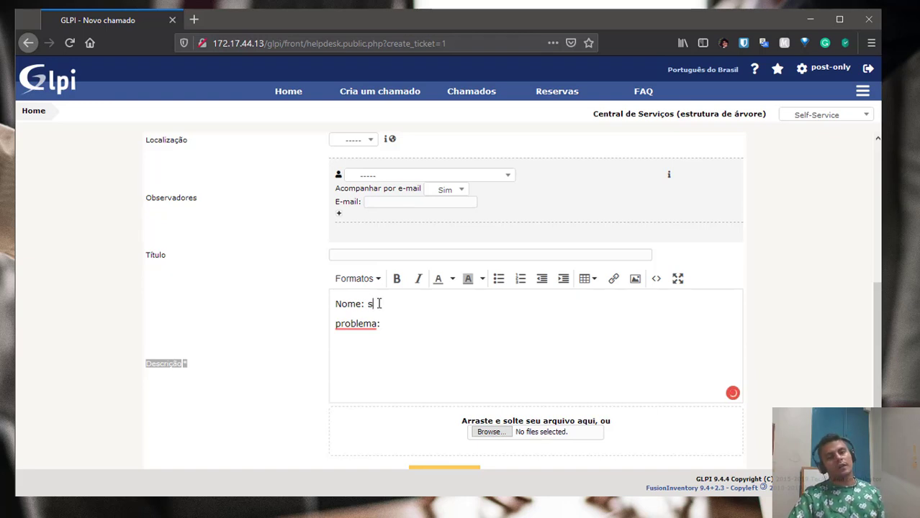
pyautogui.write(' s')
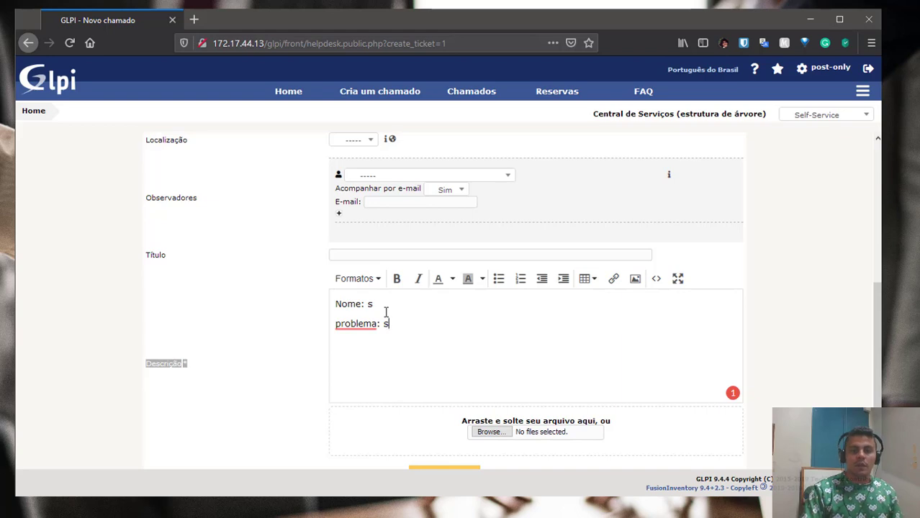
pyautogui.scroll(3, 361, 356)
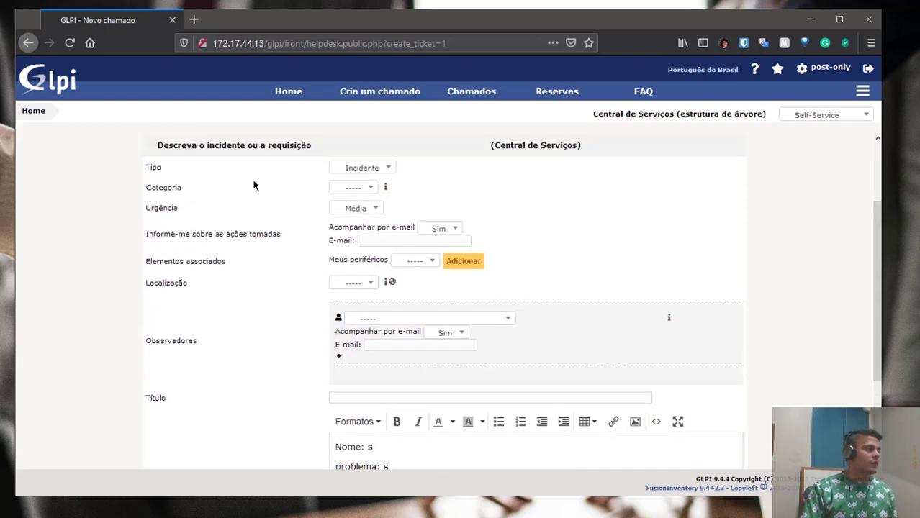
pyautogui.hotkey('alt', 'Tab')
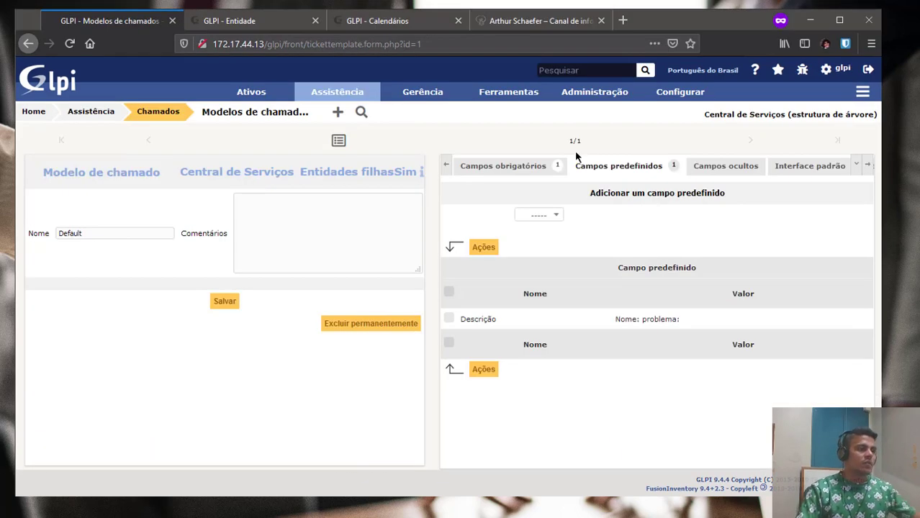
# Hide the Urgência field in the Default template and preview its simplified self-service form.
pyautogui.click(534, 216)
pyautogui.click(728, 181)
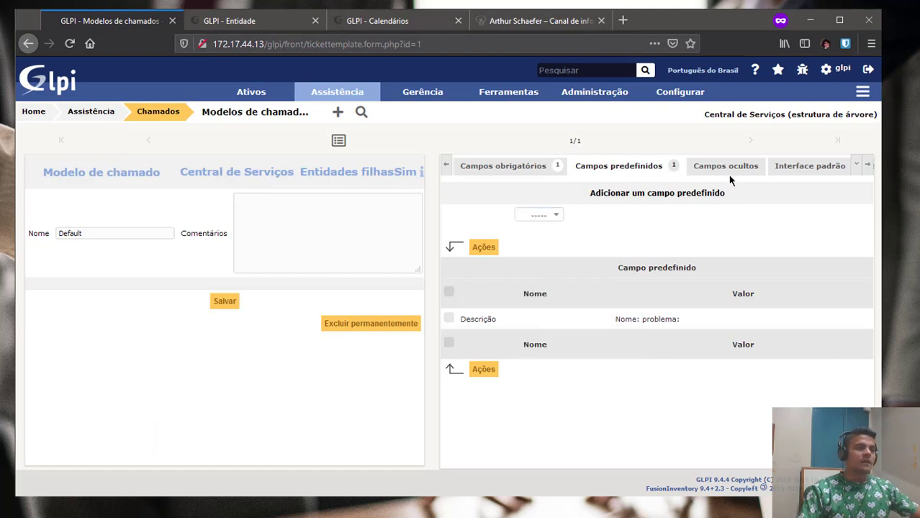
pyautogui.click(736, 166)
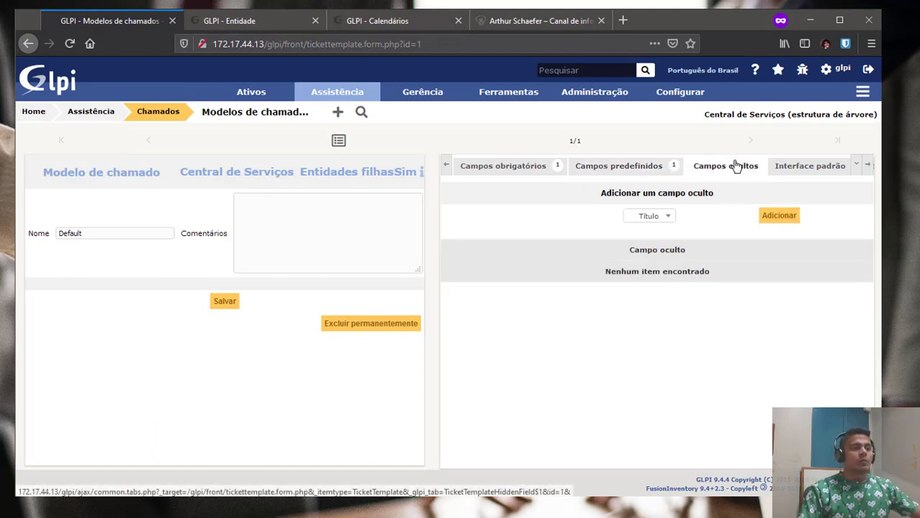
pyautogui.click(647, 218)
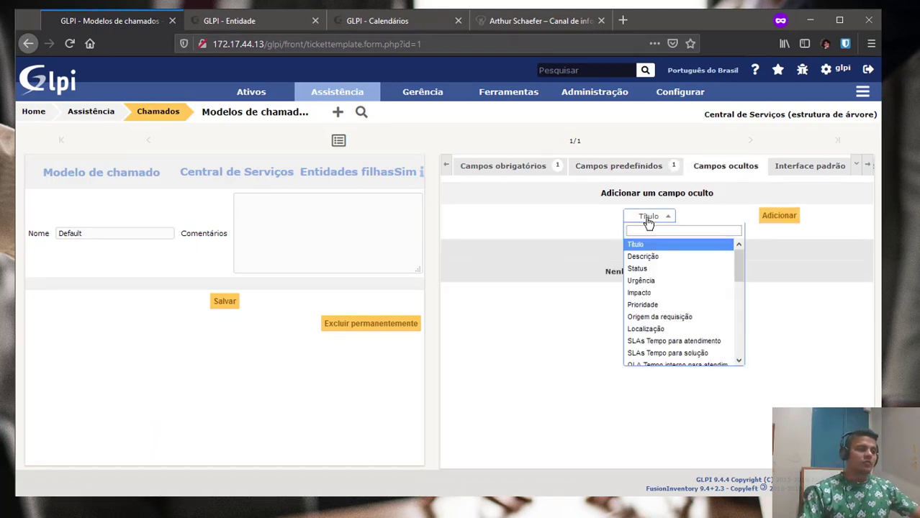
pyautogui.click(238, 20)
pyautogui.click(108, 20)
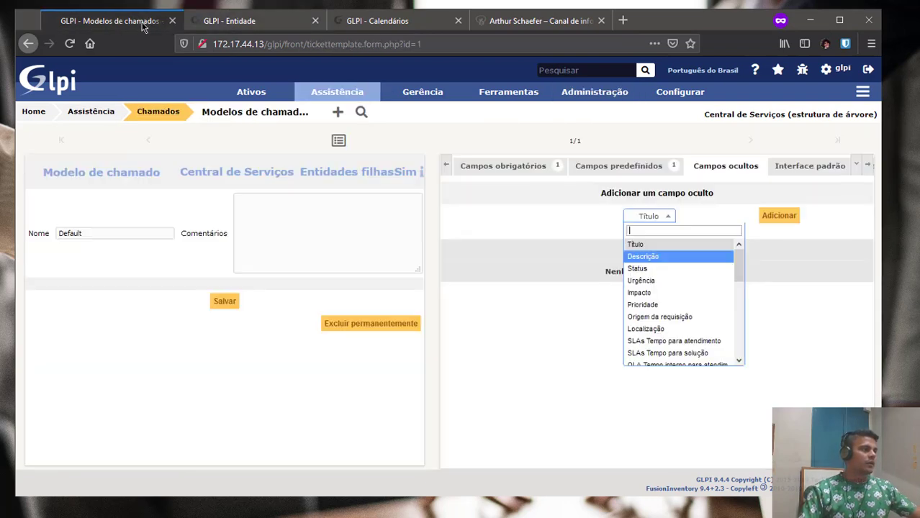
pyautogui.click(711, 281)
pyautogui.click(787, 219)
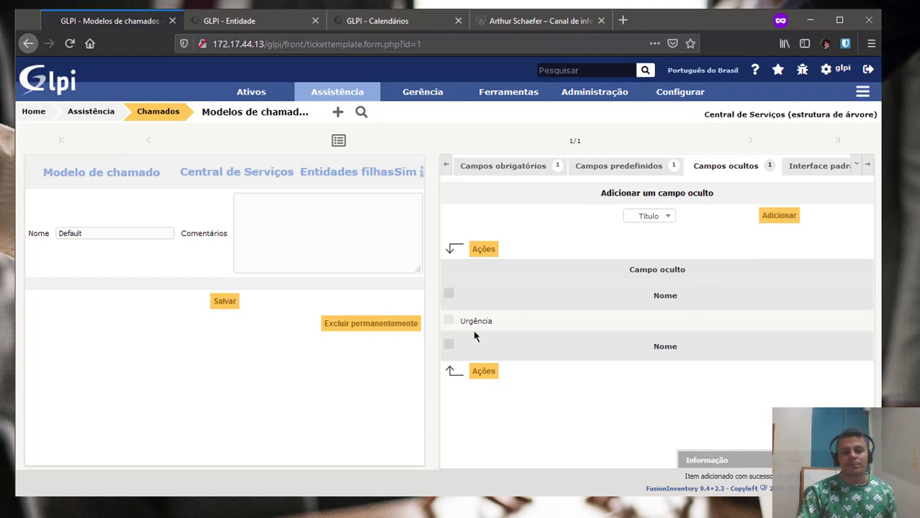
pyautogui.click(869, 165)
pyautogui.click(842, 166)
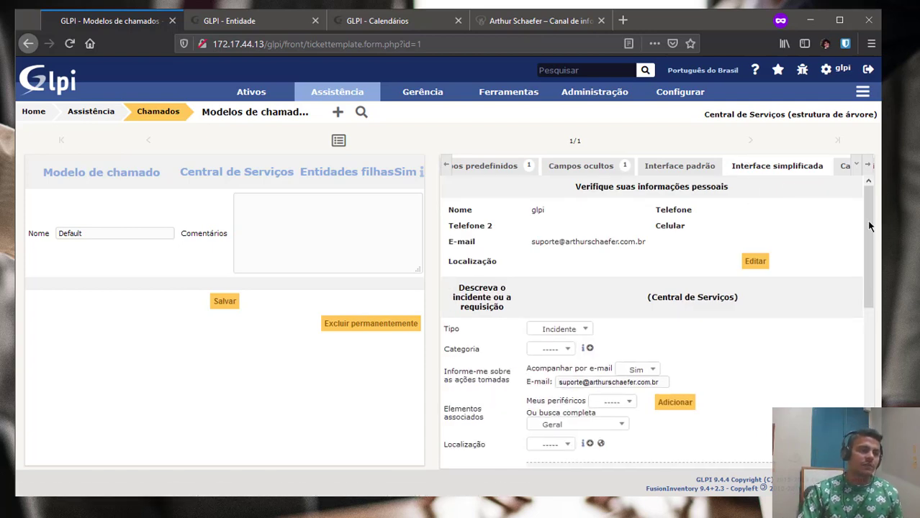
# Review the Default ticket template's standard-interface form preview.
pyautogui.scroll(-4, 863, 245)
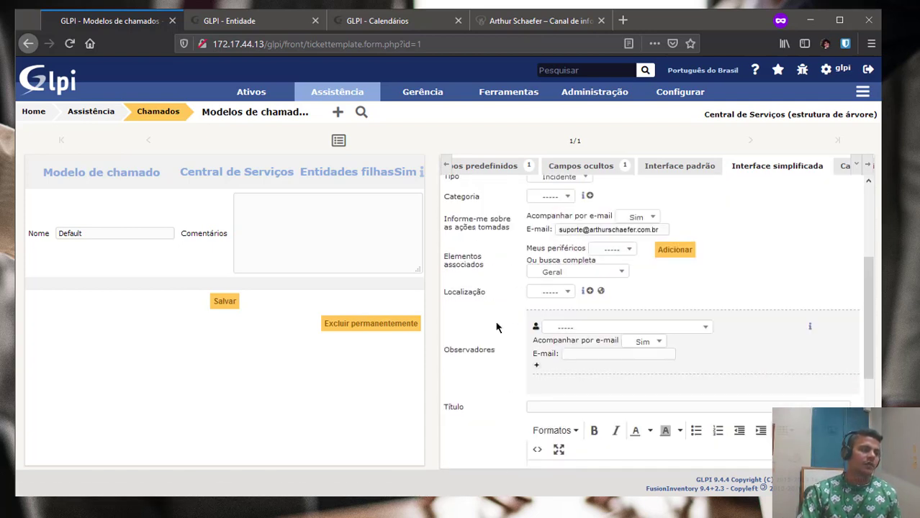
pyautogui.click(692, 166)
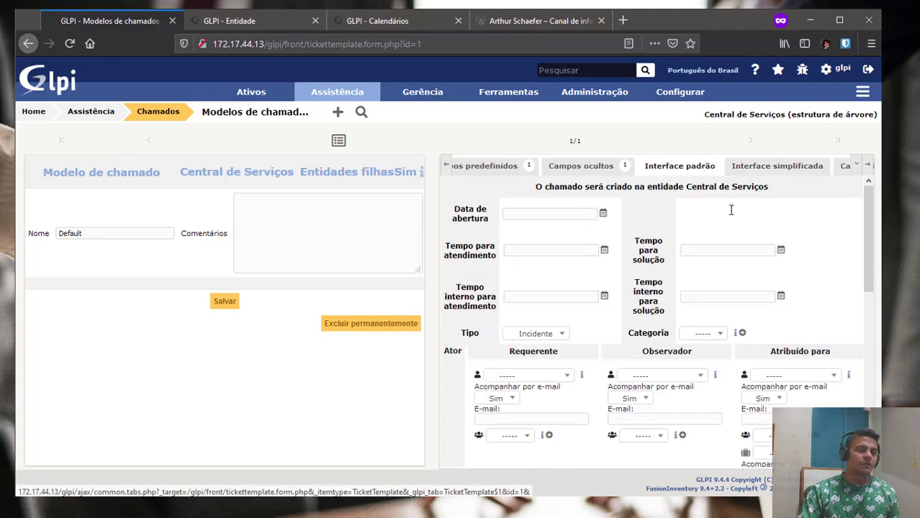
pyautogui.moveTo(870, 223); pyautogui.dragTo(868, 324)
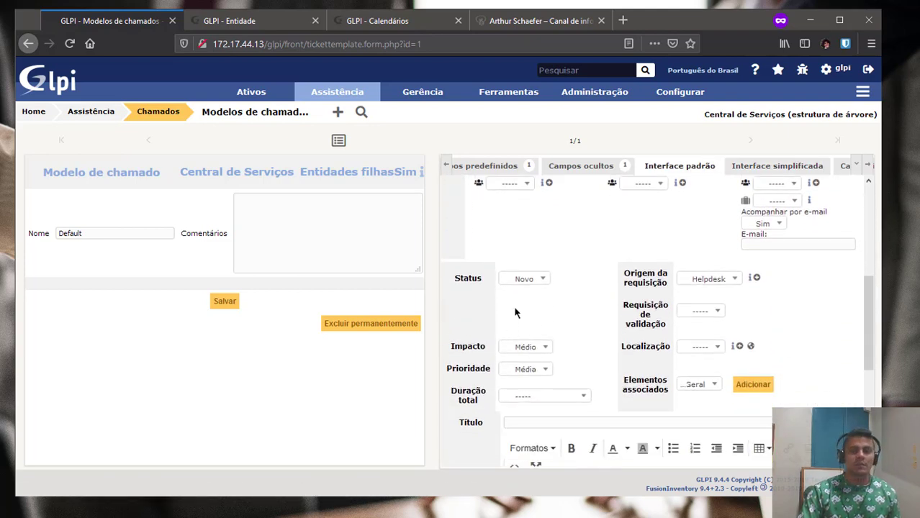
pyautogui.scroll(3, 862, 289)
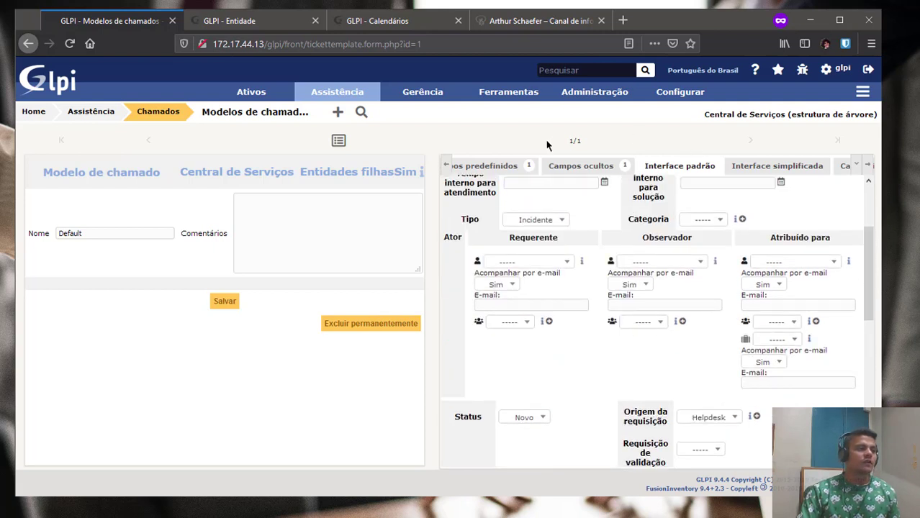
# Add Observador to the Default template's hidden fields and preview the standard form again.
pyautogui.click(580, 165)
pyautogui.click(657, 216)
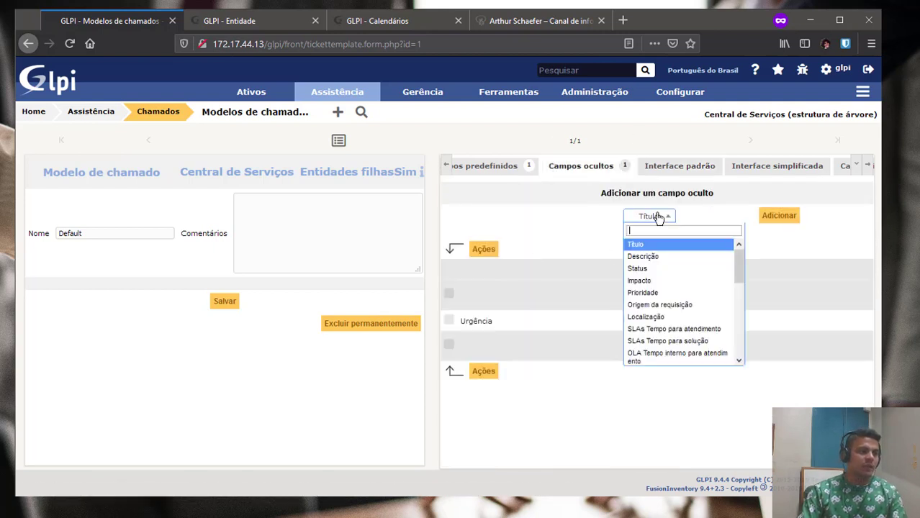
pyautogui.scroll(-3, 662, 277)
pyautogui.scroll(-2, 661, 279)
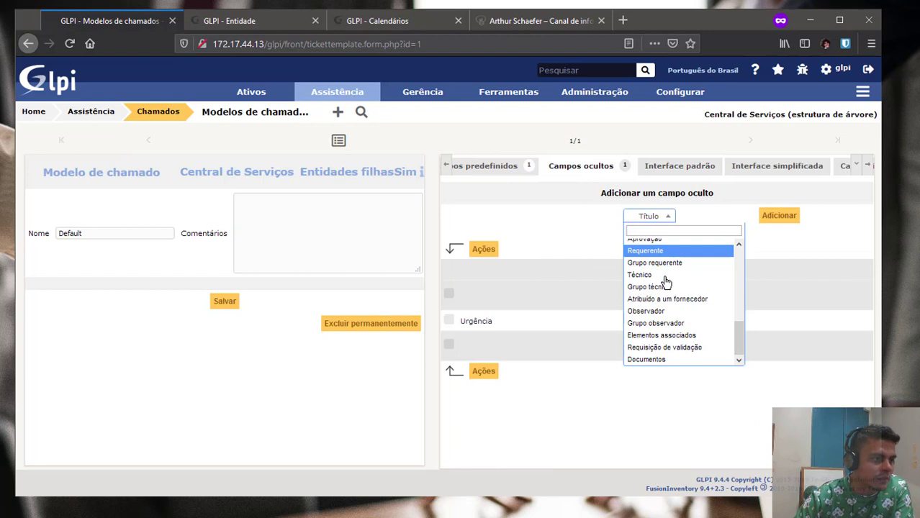
pyautogui.click(689, 315)
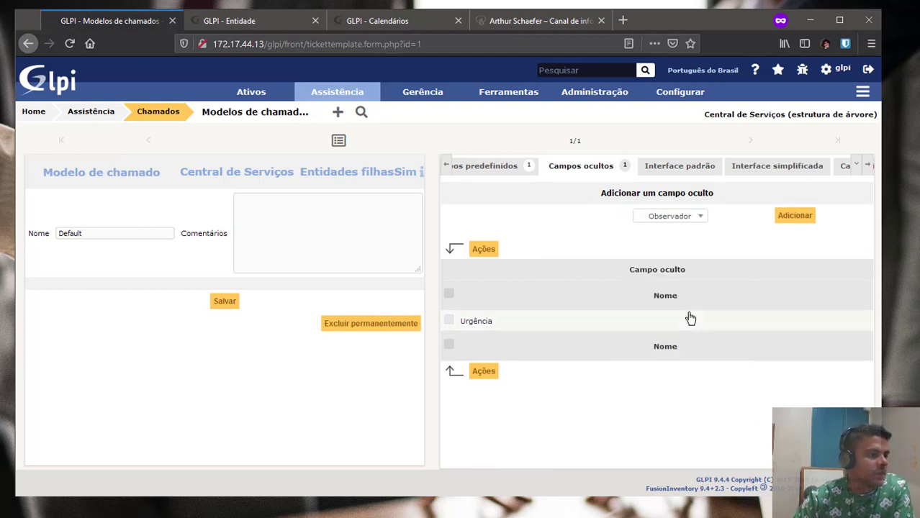
pyautogui.click(794, 218)
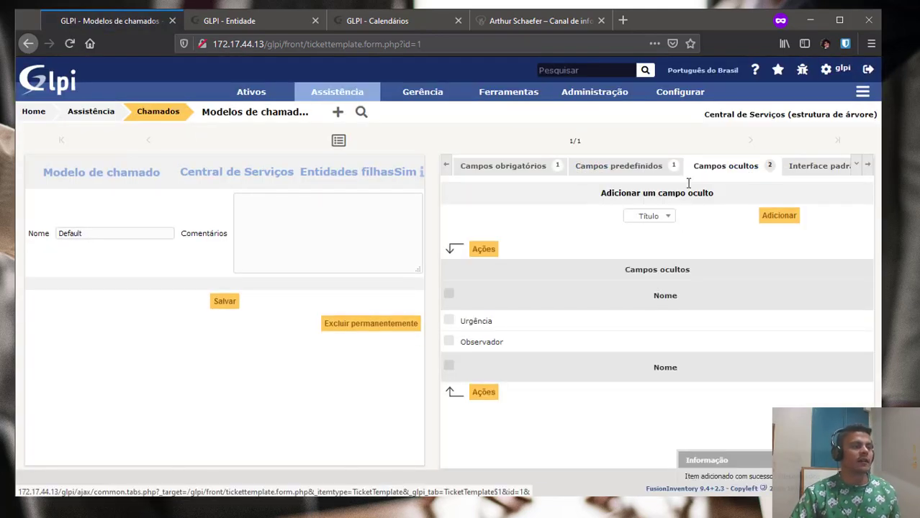
pyautogui.click(869, 168)
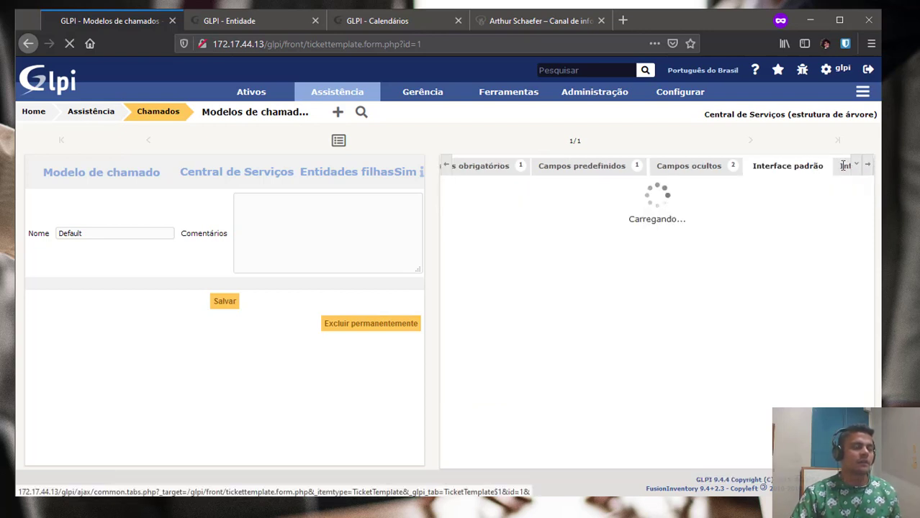
# Check the simplified preview, then reload the self-service Cria um chamado form without Urgência and Observadores.
pyautogui.click(845, 168)
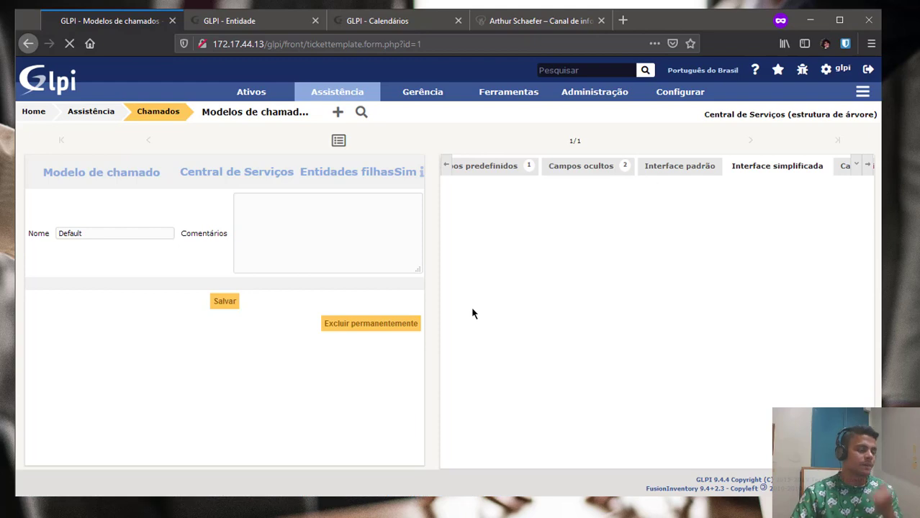
pyautogui.scroll(-2, 565, 389)
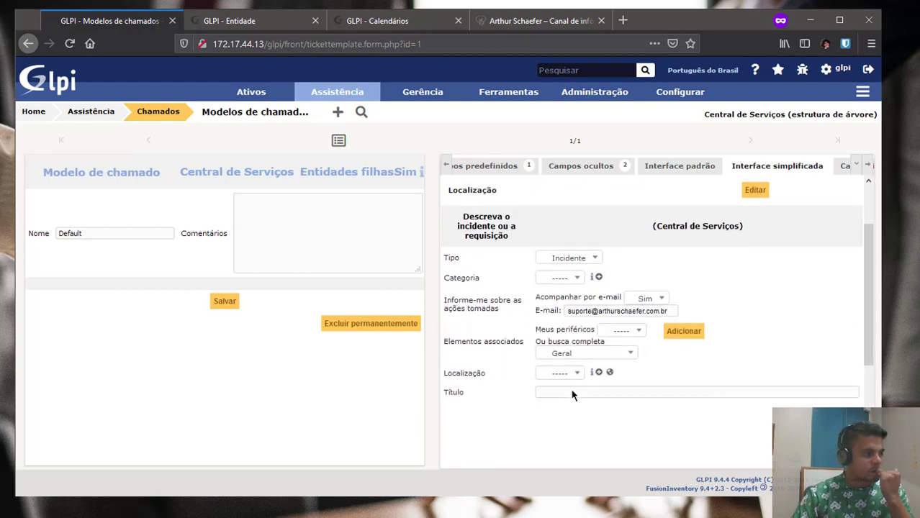
pyautogui.scroll(-3, 573, 390)
pyautogui.scroll(-1, 583, 328)
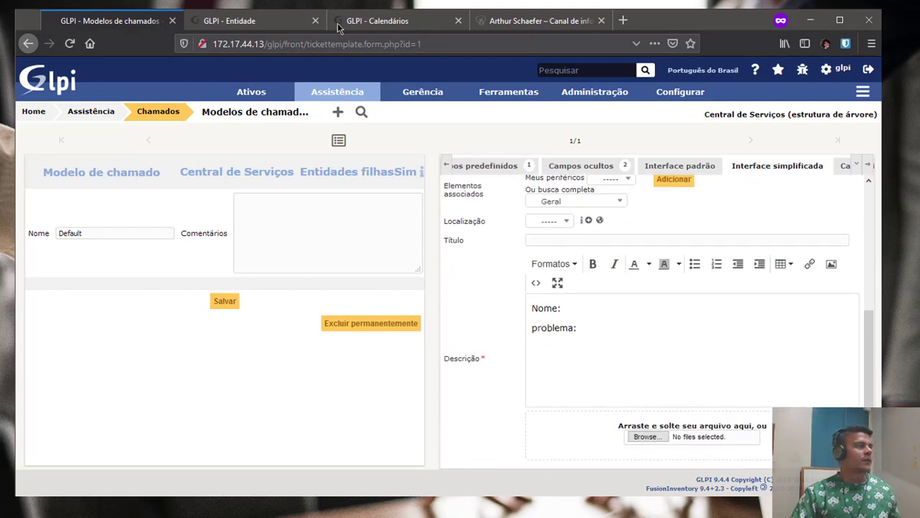
pyautogui.hotkey('alt', 'Tab')
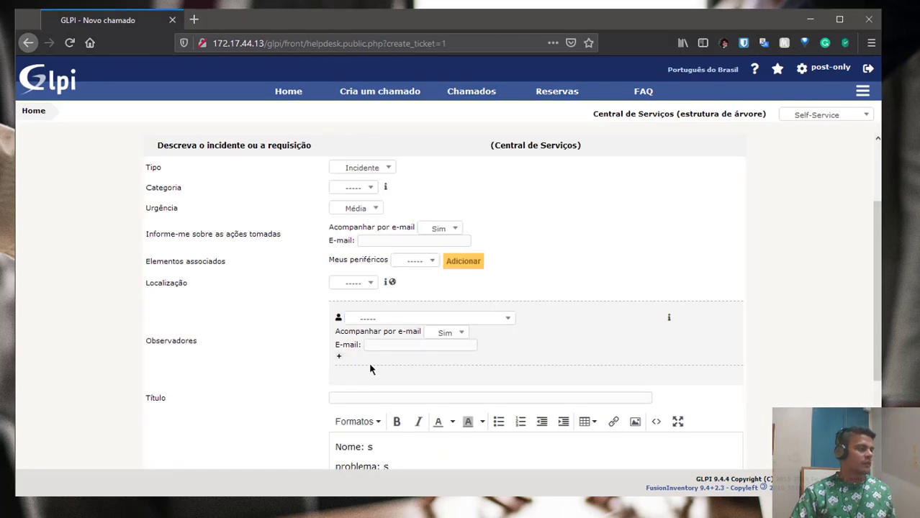
pyautogui.click(408, 92)
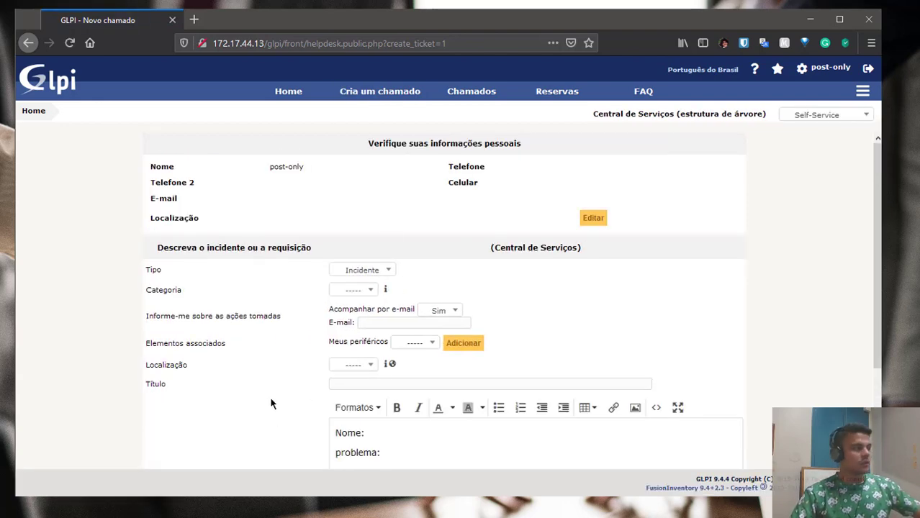
pyautogui.hotkey('alt', 'Tab')
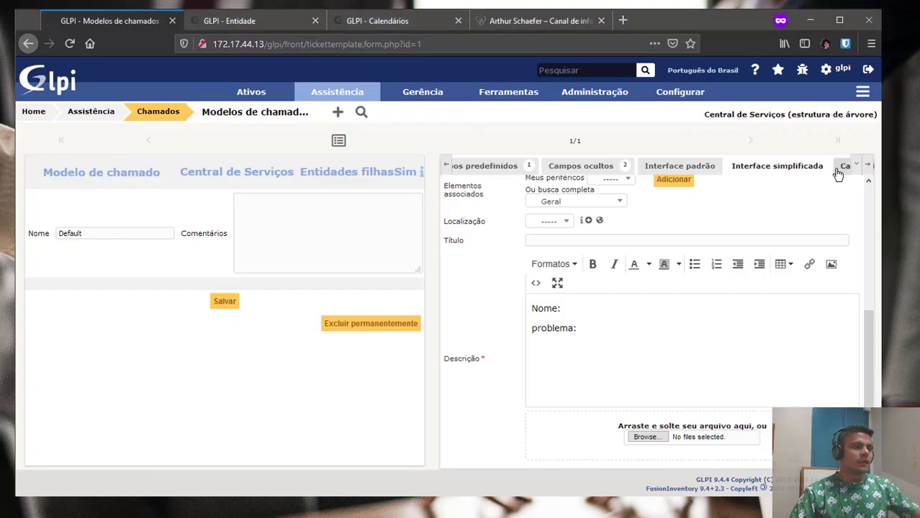
# Hide Elementos associados as well in the Default template's hidden fields.
pyautogui.click(712, 173)
pyautogui.scroll(-2, 676, 310)
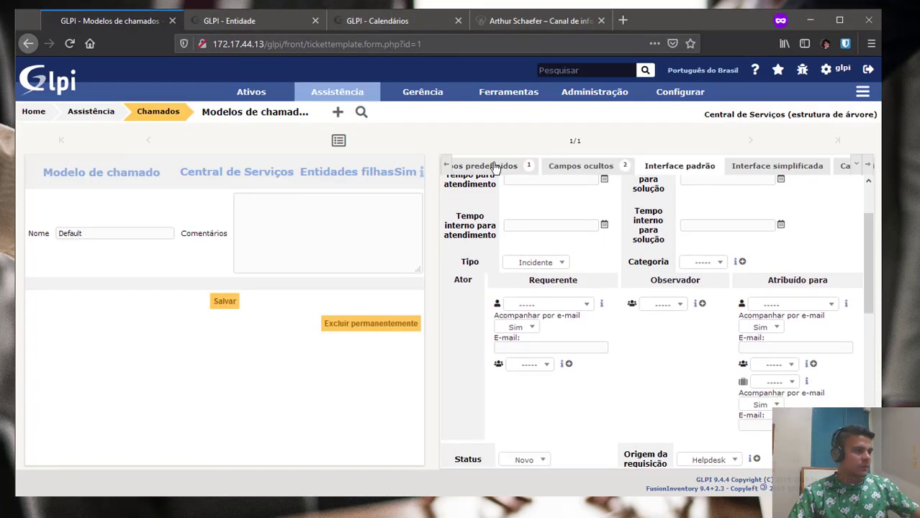
pyautogui.click(658, 304)
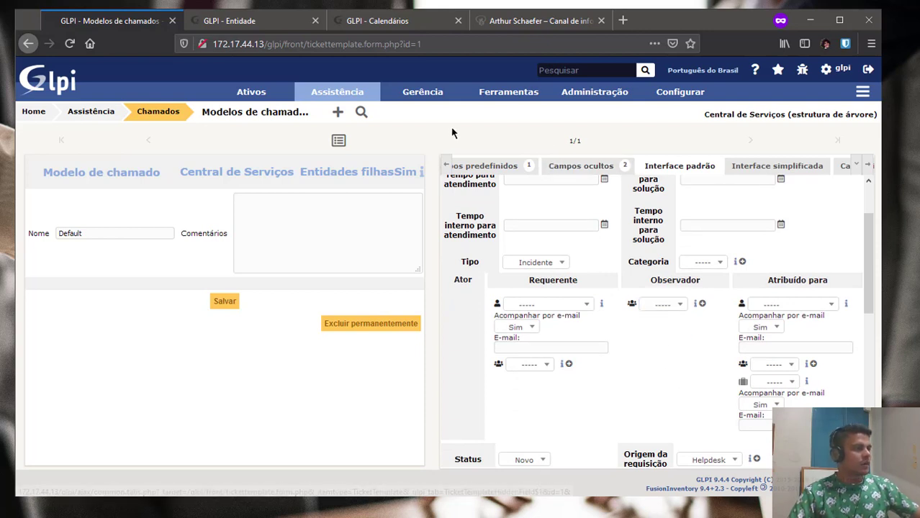
pyautogui.click(611, 167)
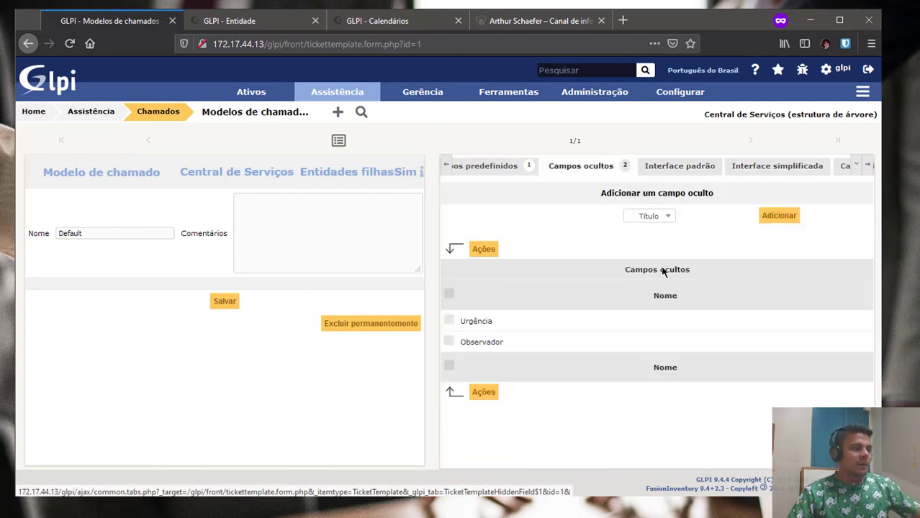
pyautogui.click(650, 215)
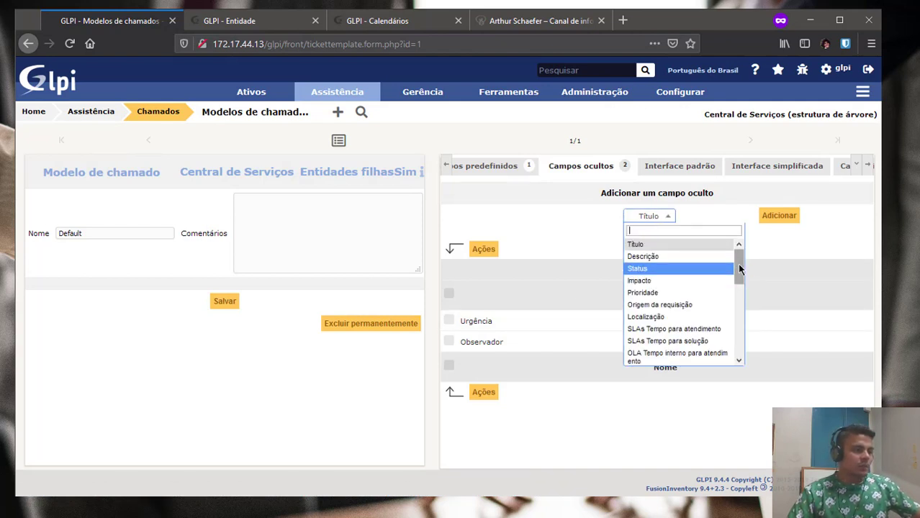
pyautogui.moveTo(739, 268); pyautogui.dragTo(745, 344)
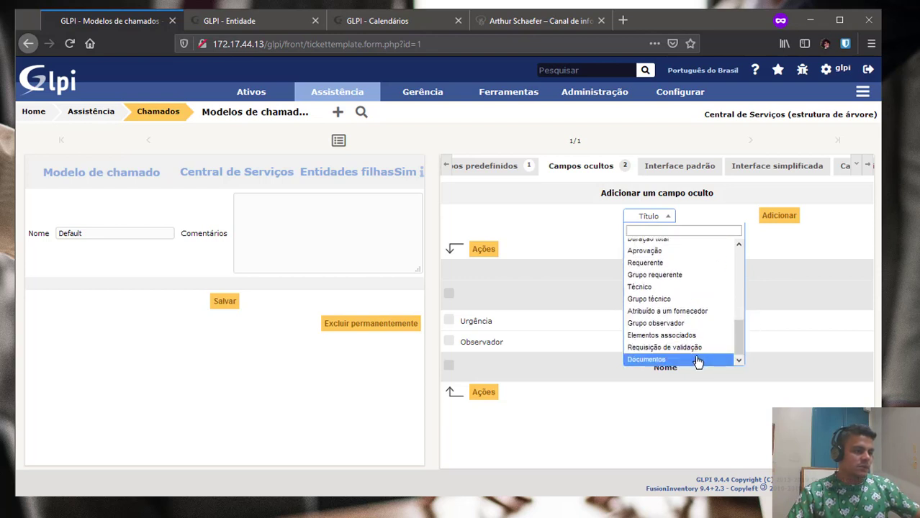
pyautogui.click(690, 336)
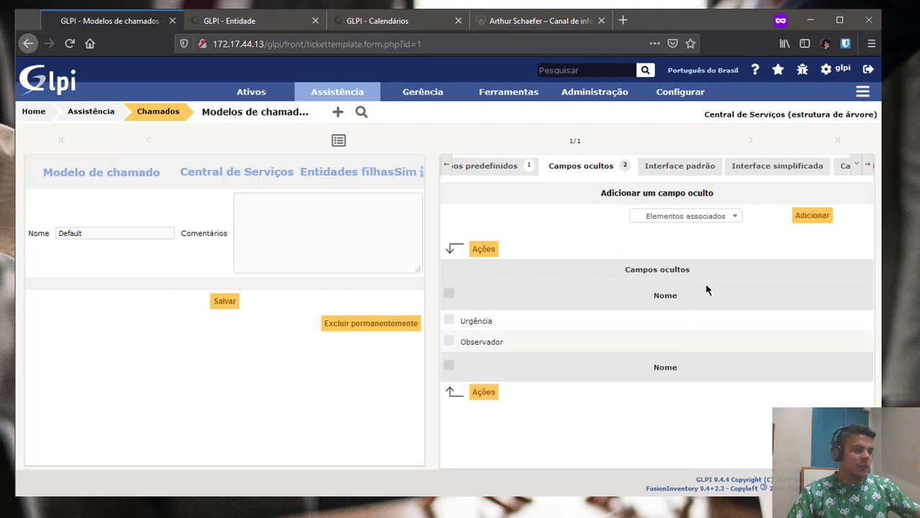
pyautogui.click(800, 216)
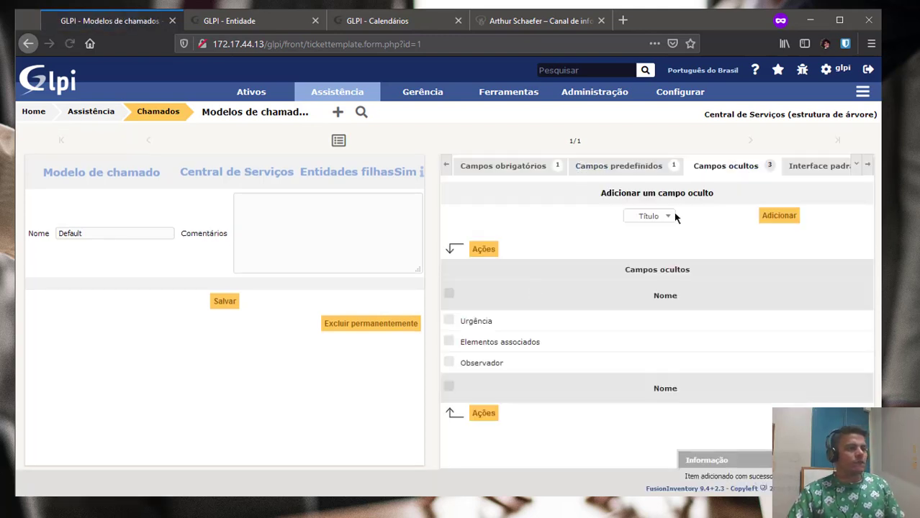
# Review the standard and simplified form previews with Elementos associados hidden.
pyautogui.click(806, 167)
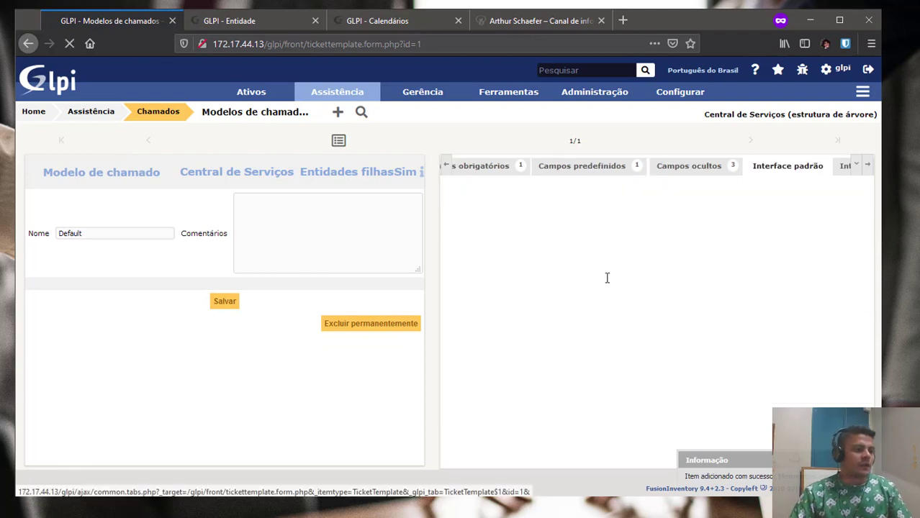
pyautogui.scroll(-5, 686, 360)
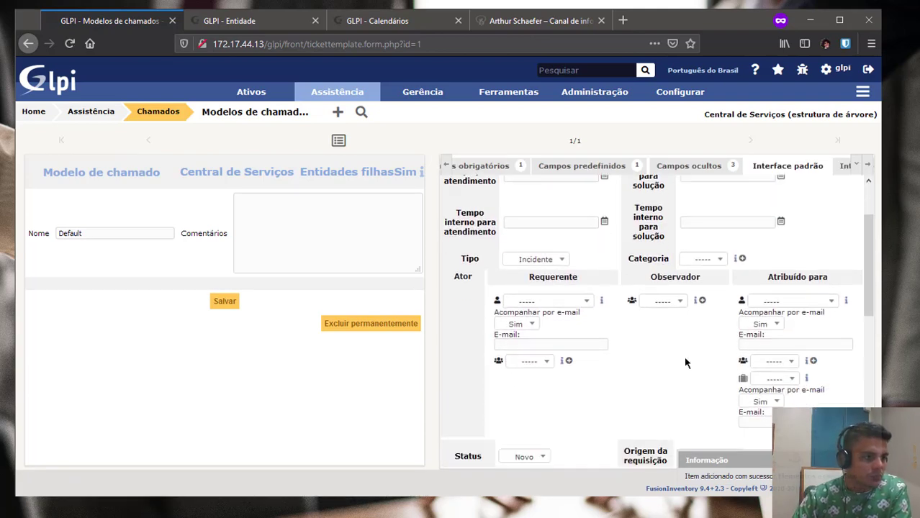
pyautogui.scroll(-3, 749, 360)
pyautogui.scroll(1, 754, 269)
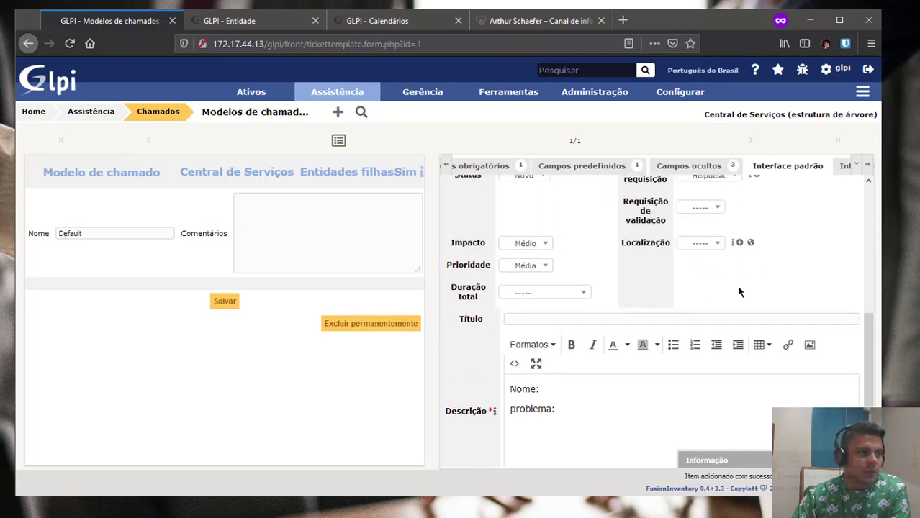
pyautogui.click(844, 167)
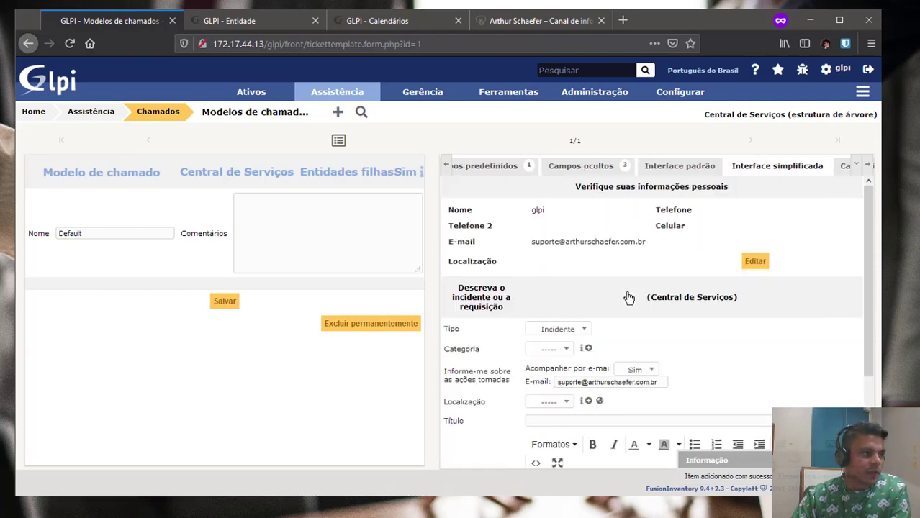
pyautogui.scroll(-3, 599, 336)
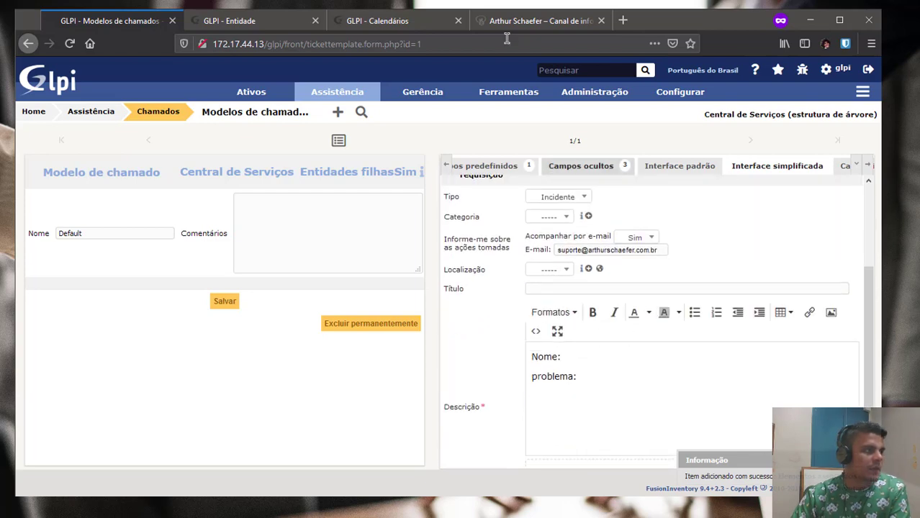
# Browse the Meus periféricos list, then reload the self-service new-ticket form.
pyautogui.hotkey('alt', 'Tab')
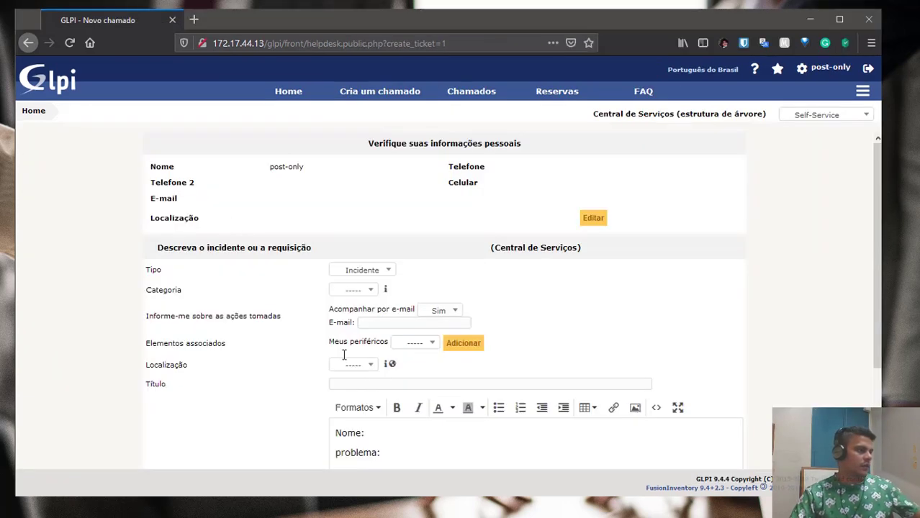
pyautogui.scroll(-1, 345, 353)
pyautogui.click(424, 294)
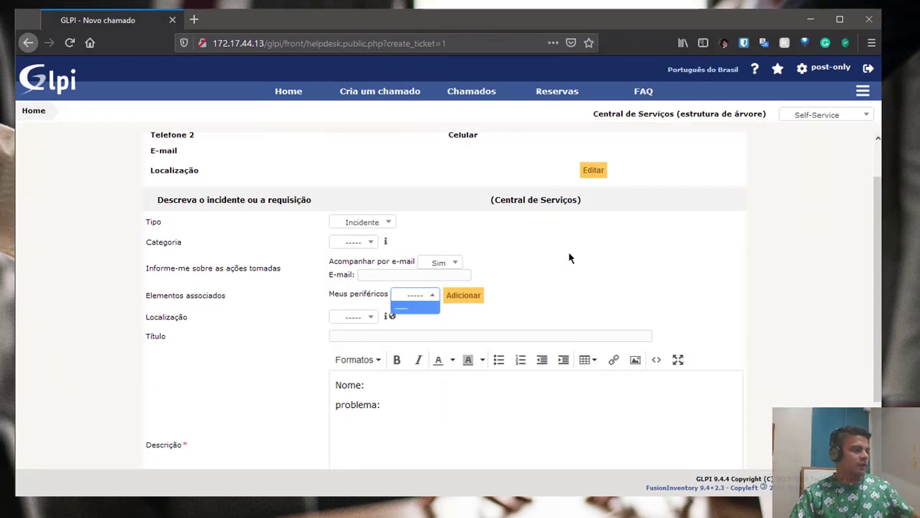
pyautogui.click(610, 266)
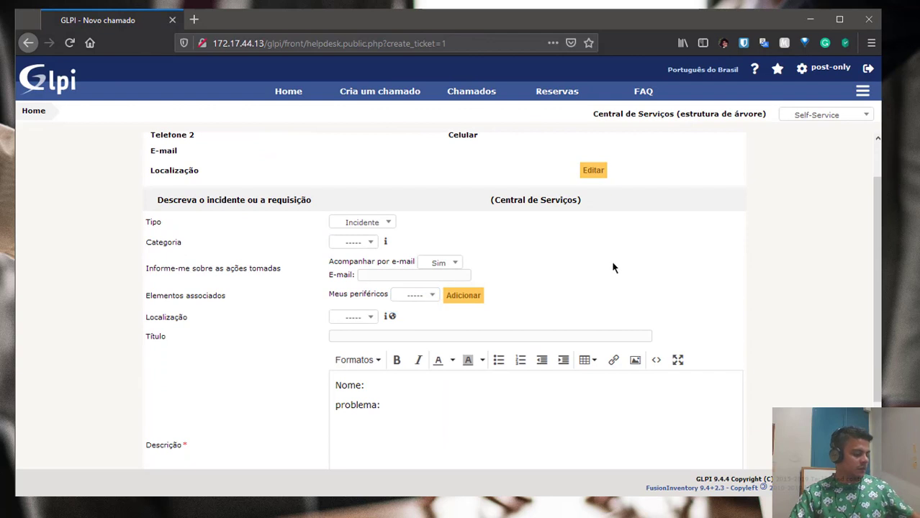
pyautogui.click(346, 92)
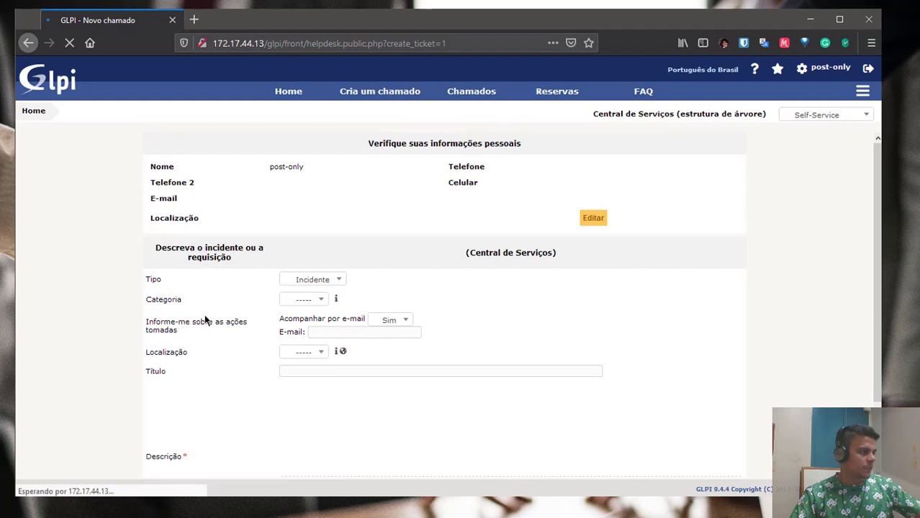
pyautogui.hotkey('alt', 'Tab')
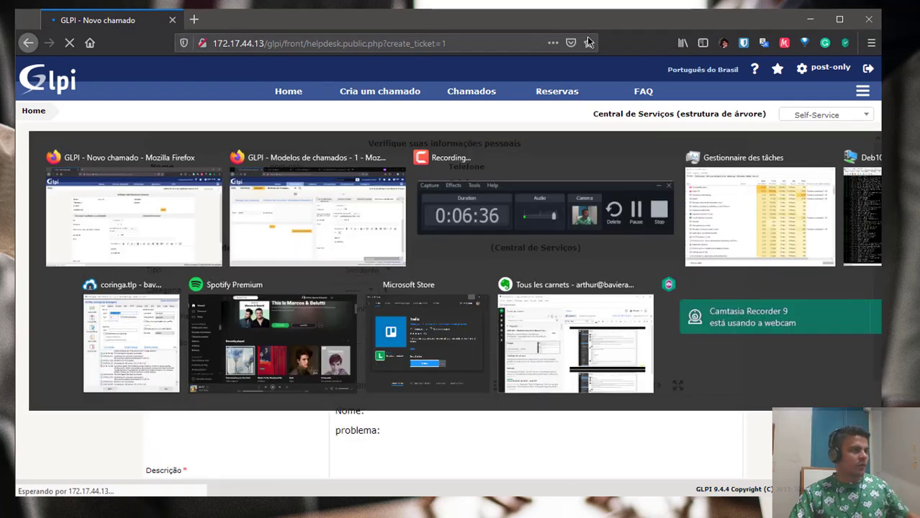
# Permanently delete Elementos associados from the Default template's hidden fields.
pyautogui.click(692, 169)
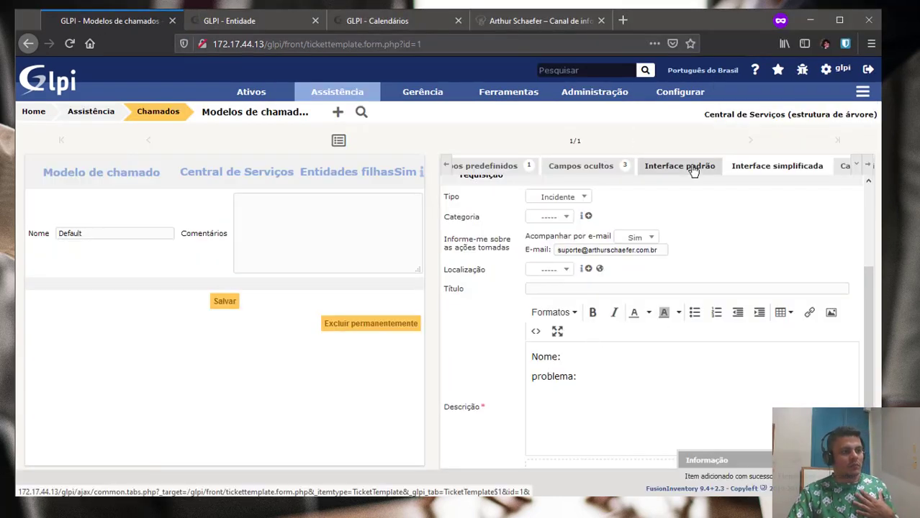
pyautogui.click(587, 170)
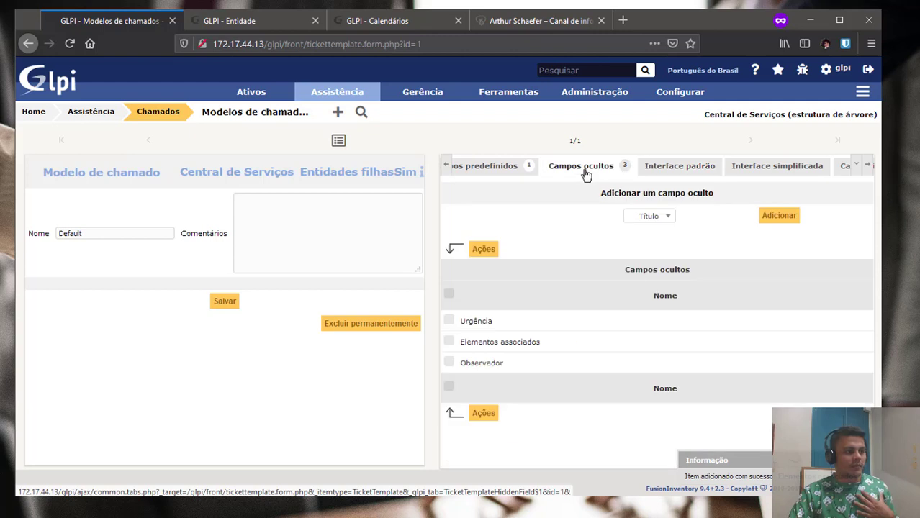
pyautogui.click(448, 344)
pyautogui.click(483, 413)
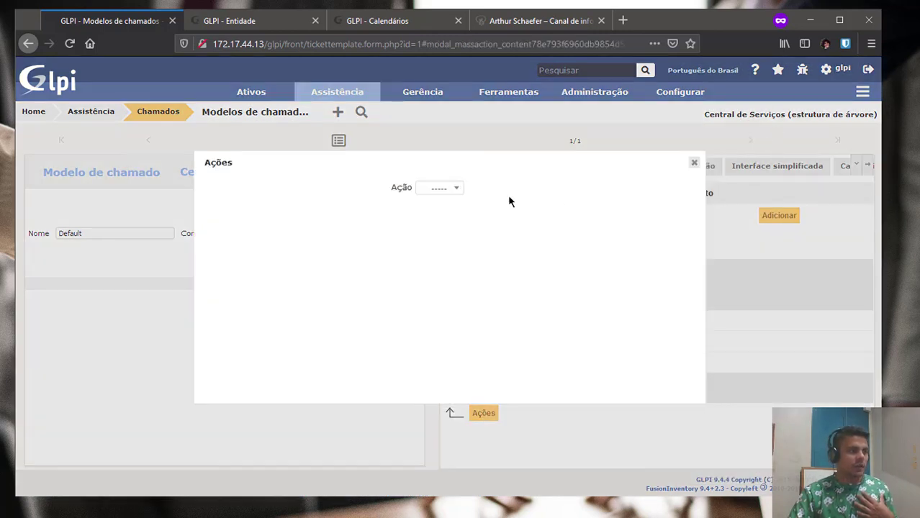
pyautogui.click(443, 189)
pyautogui.click(449, 213)
pyautogui.click(433, 219)
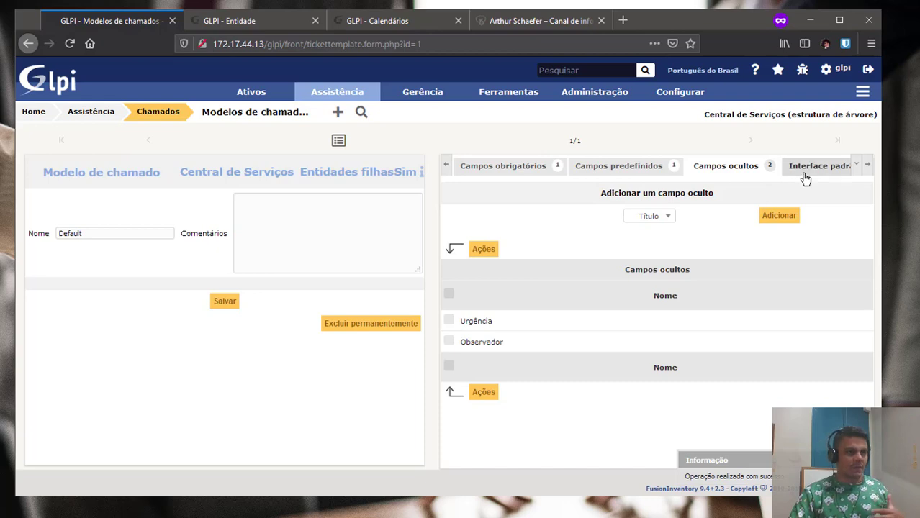
# Confirm Elementos associados reappears in the standard preview with Computador, then review mandatory fields.
pyautogui.click(803, 171)
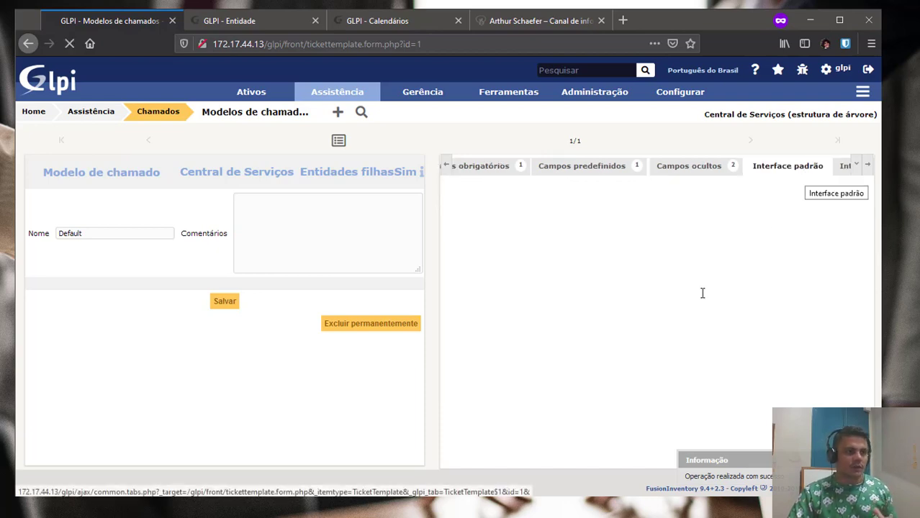
pyautogui.scroll(-3, 702, 293)
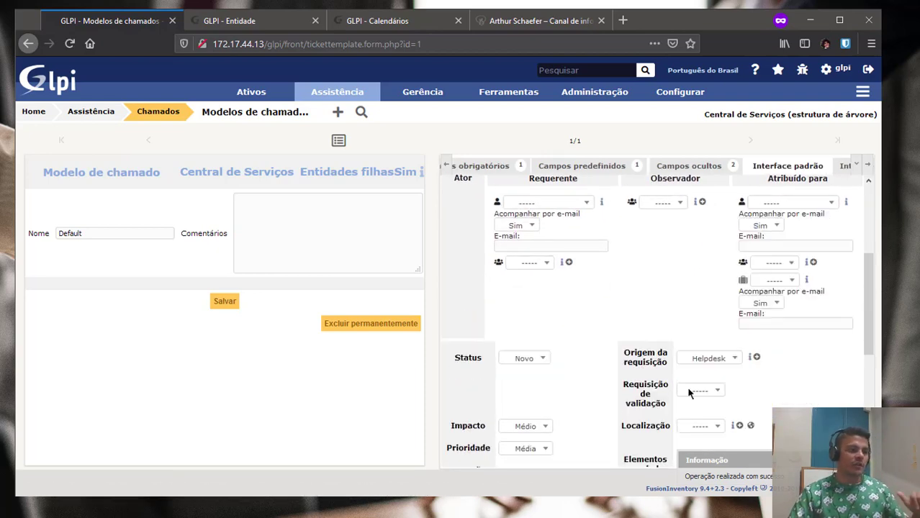
pyautogui.scroll(-3, 688, 392)
pyautogui.click(692, 303)
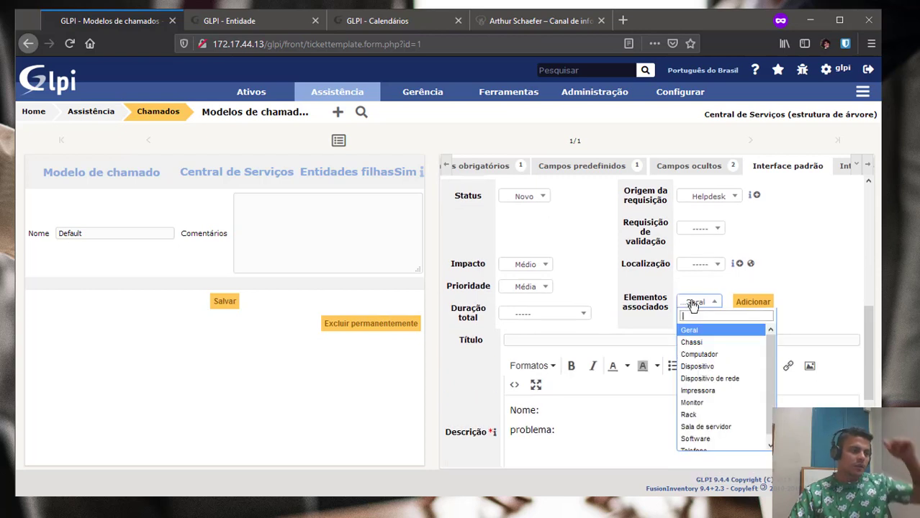
pyautogui.click(716, 353)
pyautogui.click(715, 314)
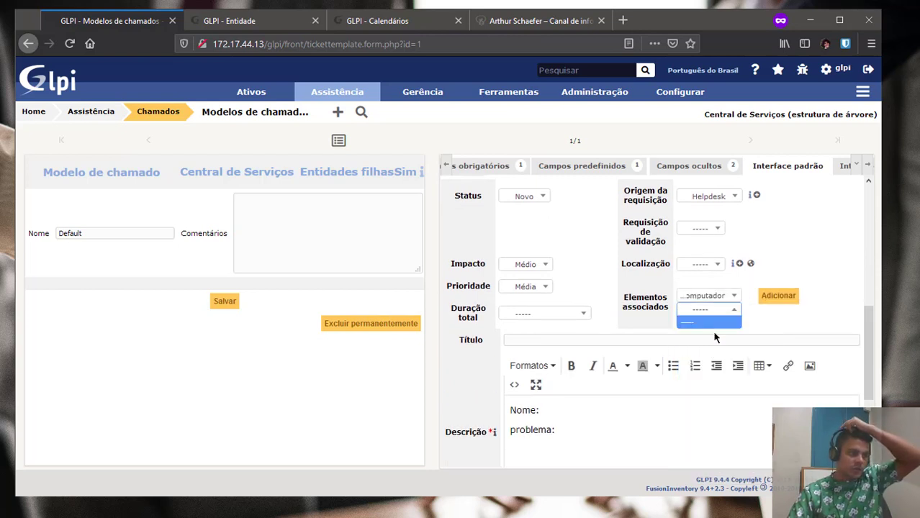
pyautogui.click(712, 166)
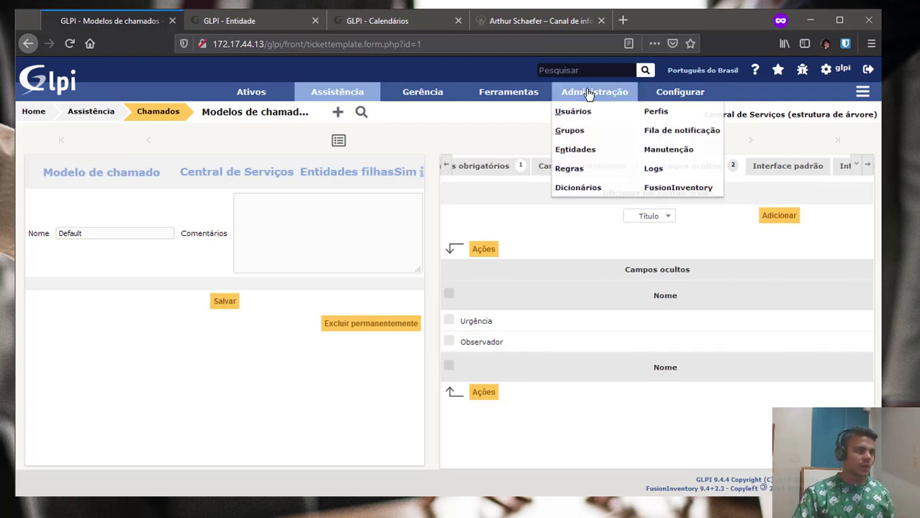
pyautogui.click(476, 173)
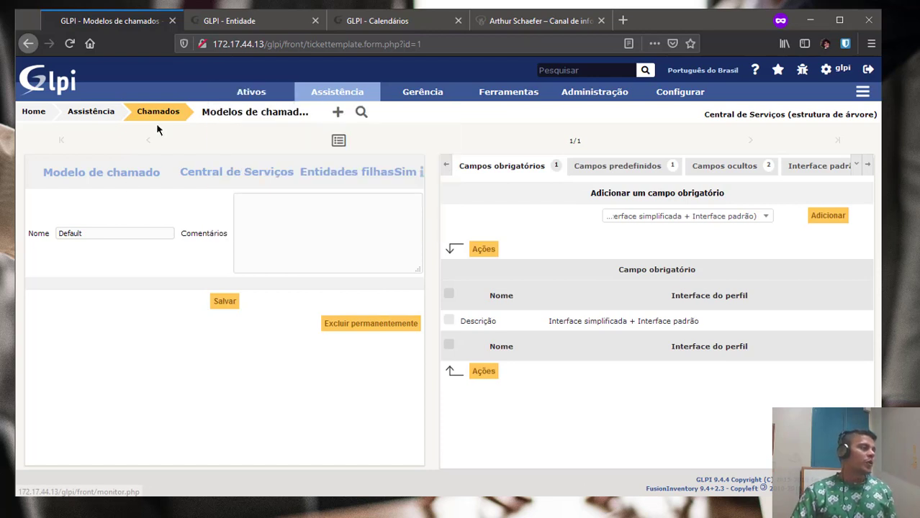
# Create ticket template 'Nova conta de e-mail' with Entidades filhas set to Sim.
pyautogui.click(340, 113)
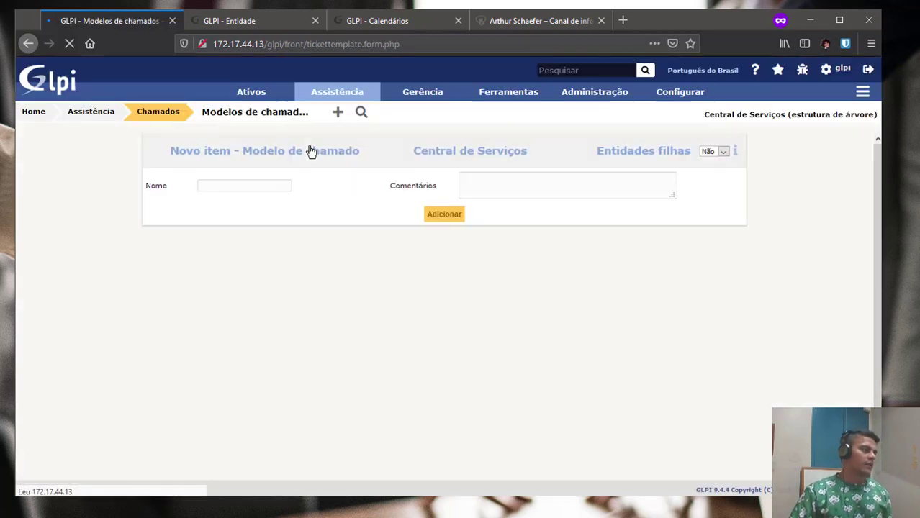
pyautogui.click(241, 184)
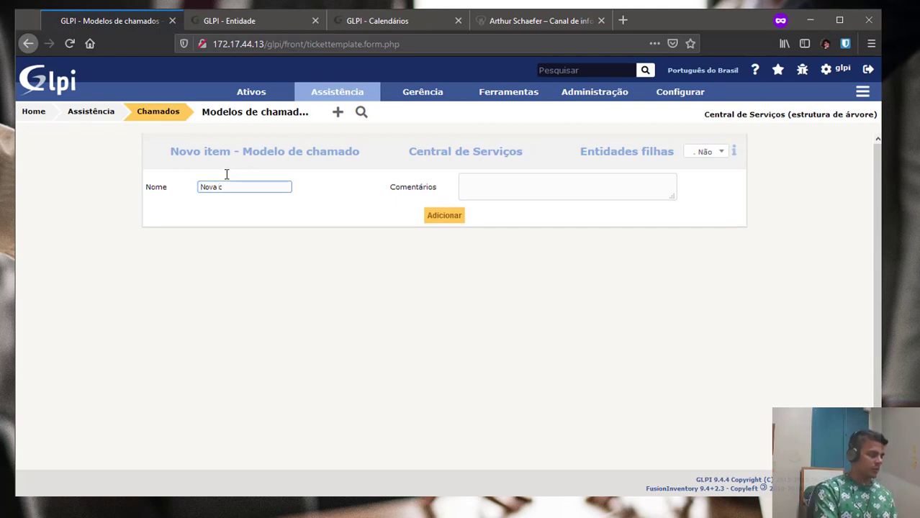
pyautogui.write('Nova conta de e')
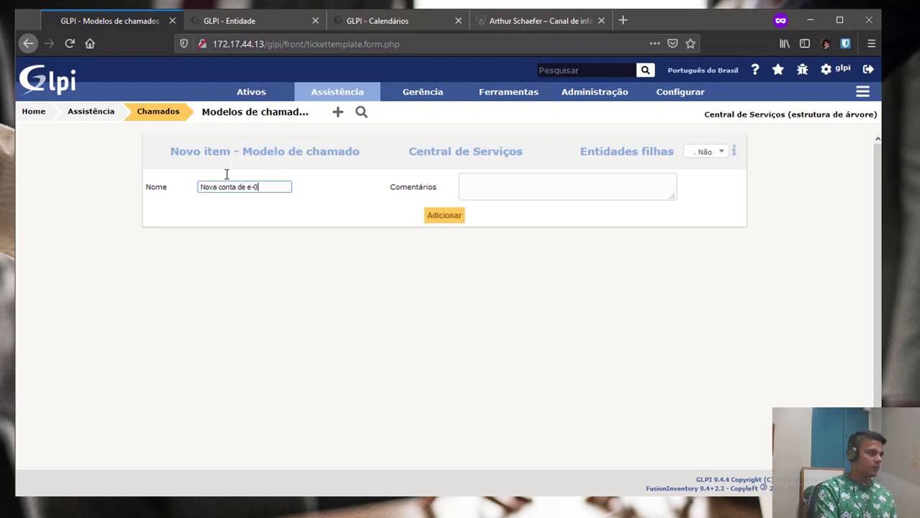
pyautogui.write('-mail')
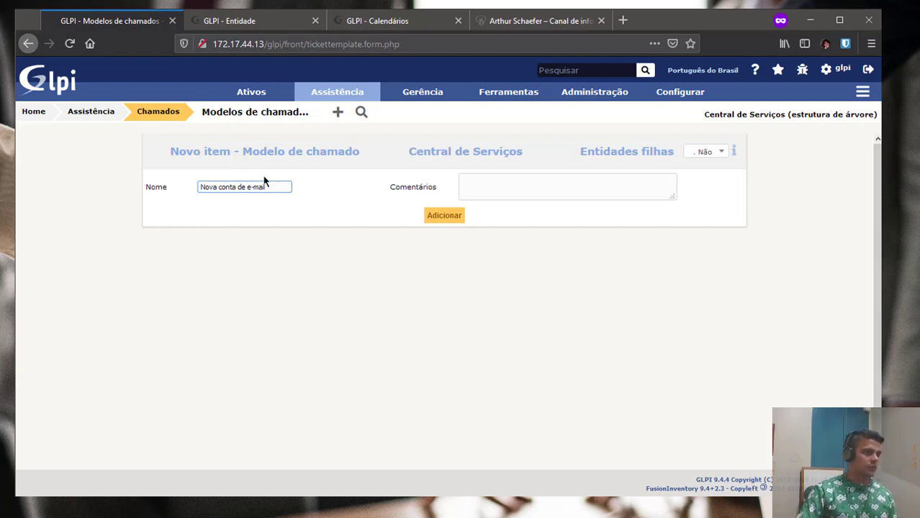
pyautogui.click(691, 152)
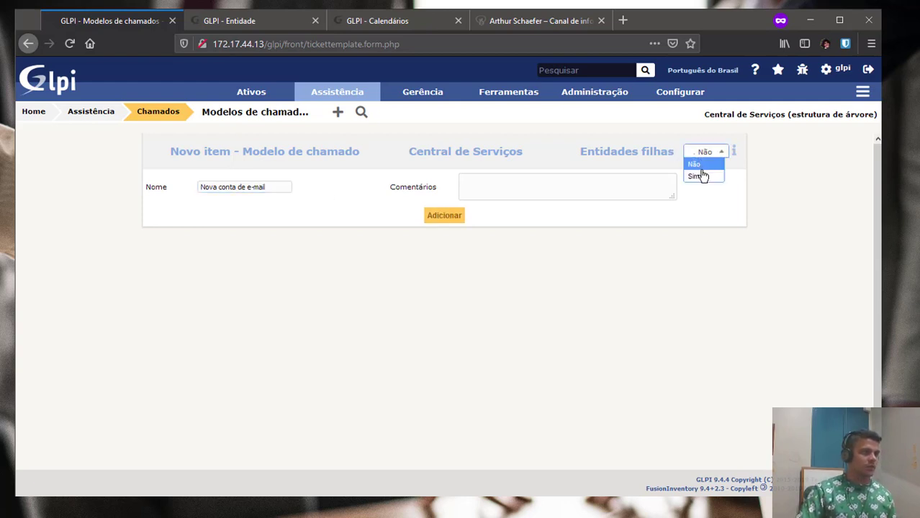
pyautogui.click(698, 173)
pyautogui.click(448, 221)
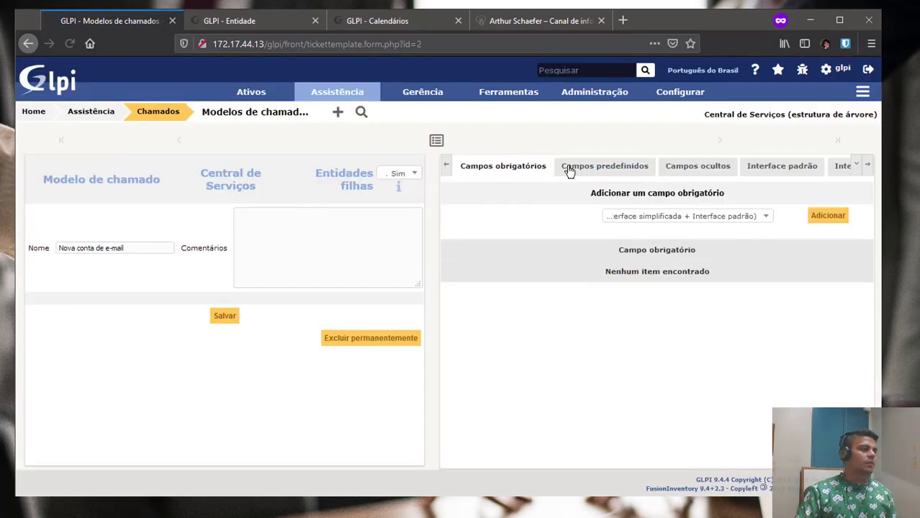
# Make Título and Descrição mandatory fields of the Nova conta de e-mail template.
pyautogui.click(659, 218)
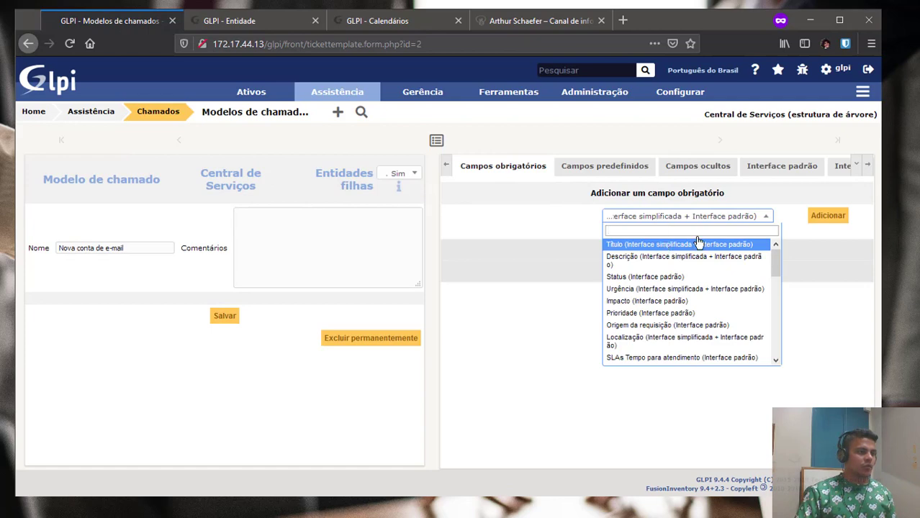
pyautogui.click(828, 216)
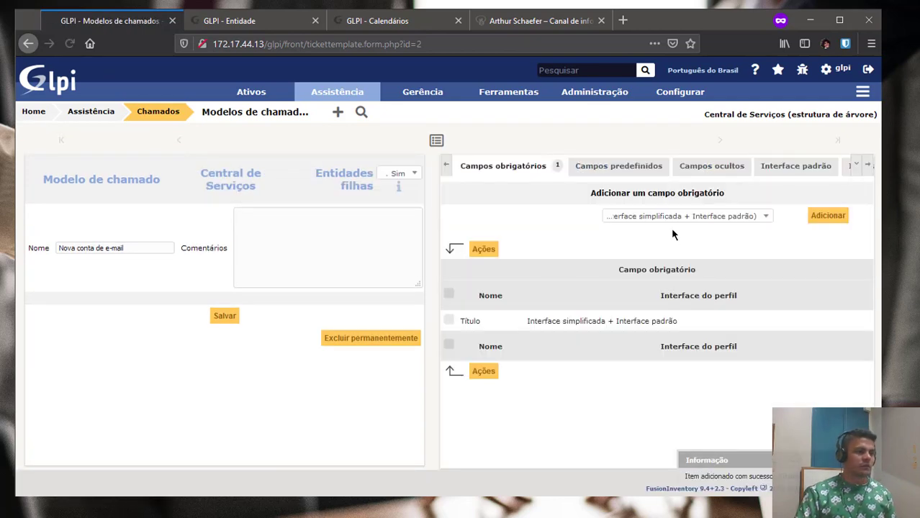
pyautogui.click(673, 219)
pyautogui.click(661, 245)
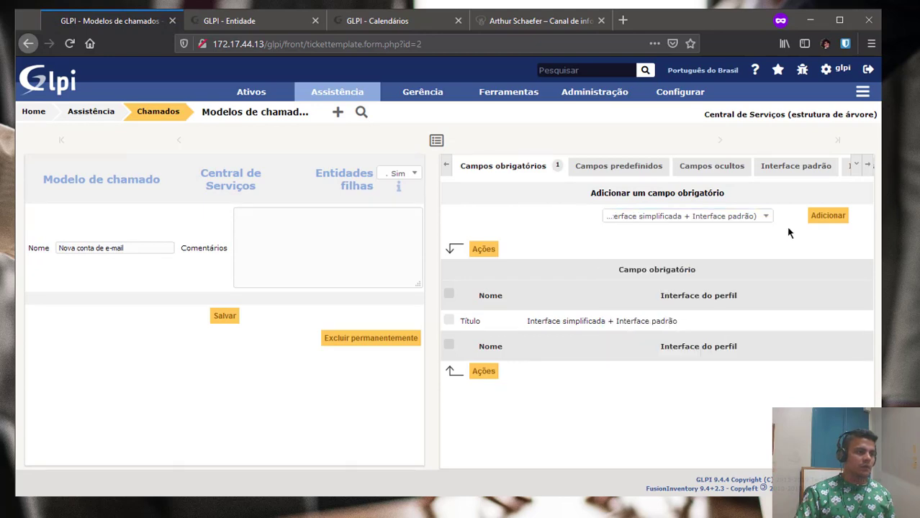
pyautogui.click(829, 217)
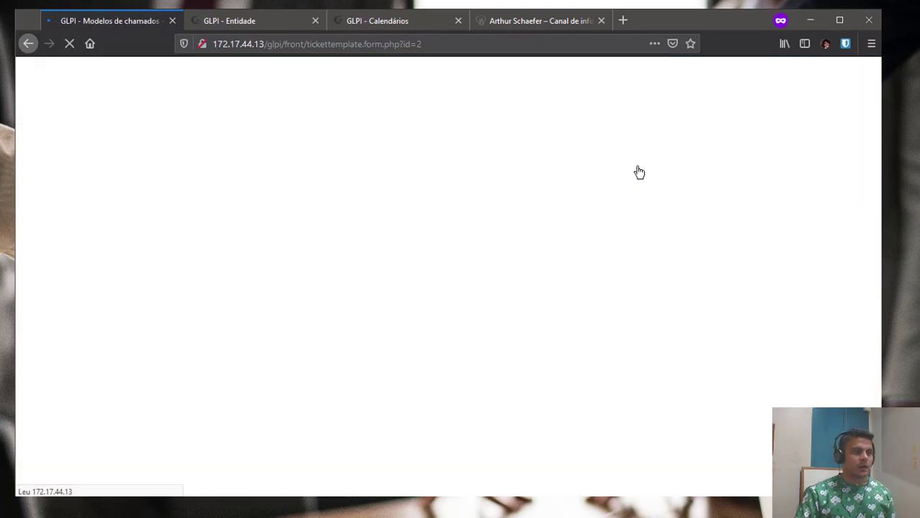
# Add a predefined Título of 'Criar nova conta de e-mail'.
pyautogui.click(639, 176)
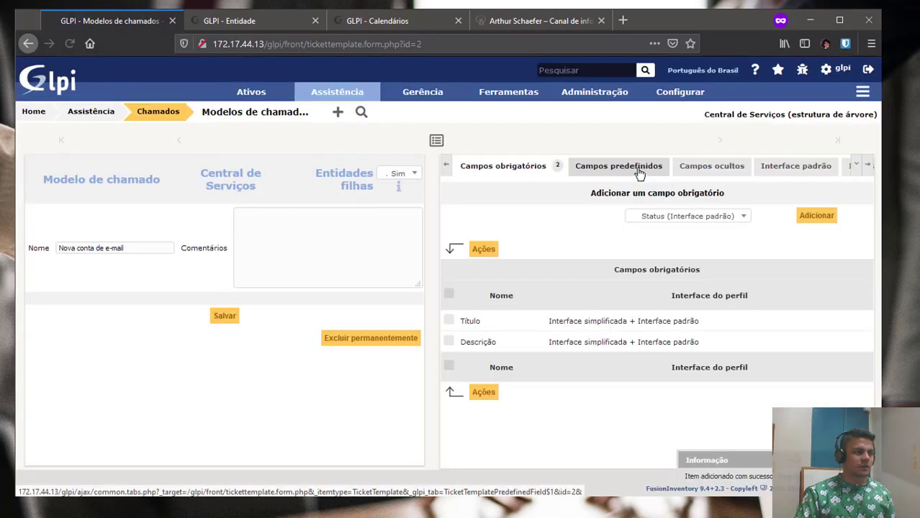
pyautogui.click(551, 215)
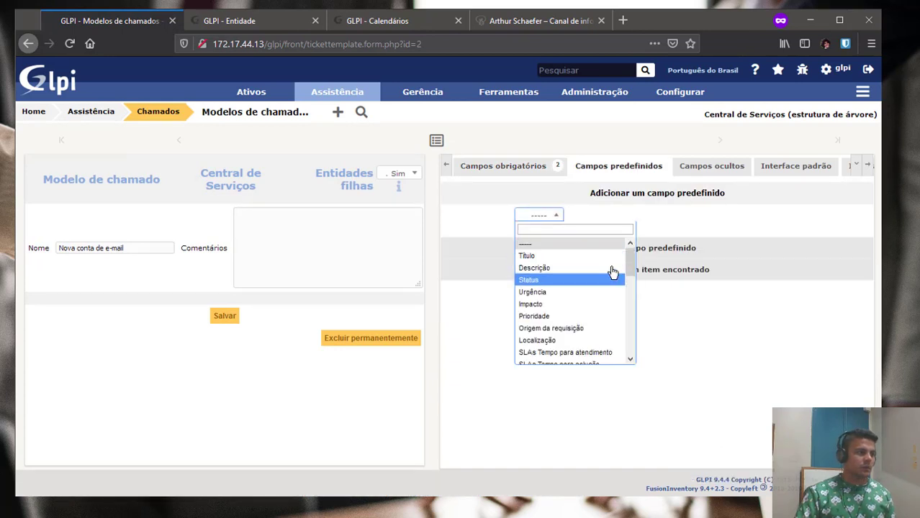
pyautogui.moveTo(629, 261); pyautogui.dragTo(632, 358)
pyautogui.click(662, 329)
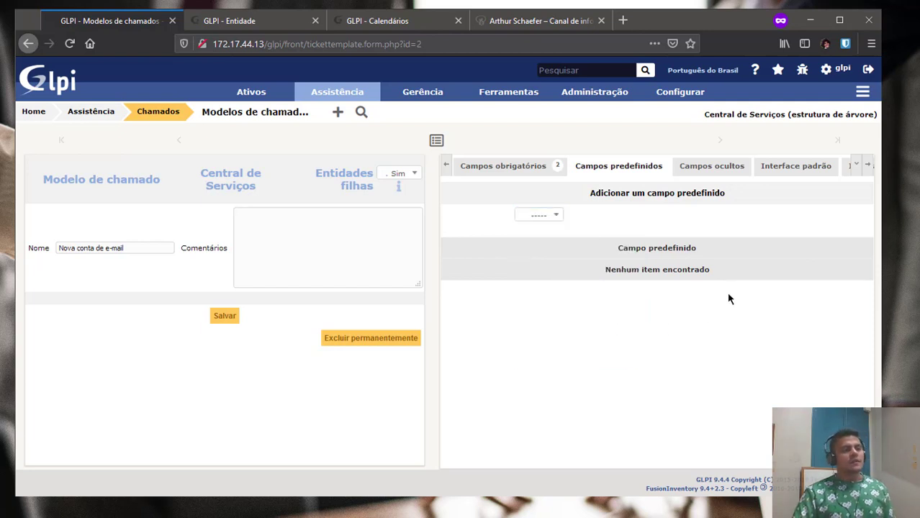
pyautogui.click(560, 220)
pyautogui.click(546, 218)
pyautogui.click(546, 218)
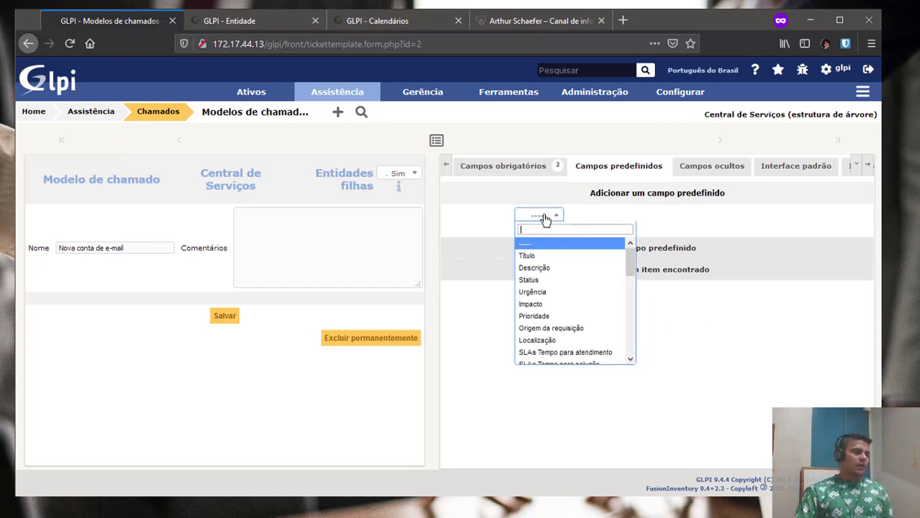
pyautogui.click(551, 261)
pyautogui.click(623, 220)
pyautogui.write('C')
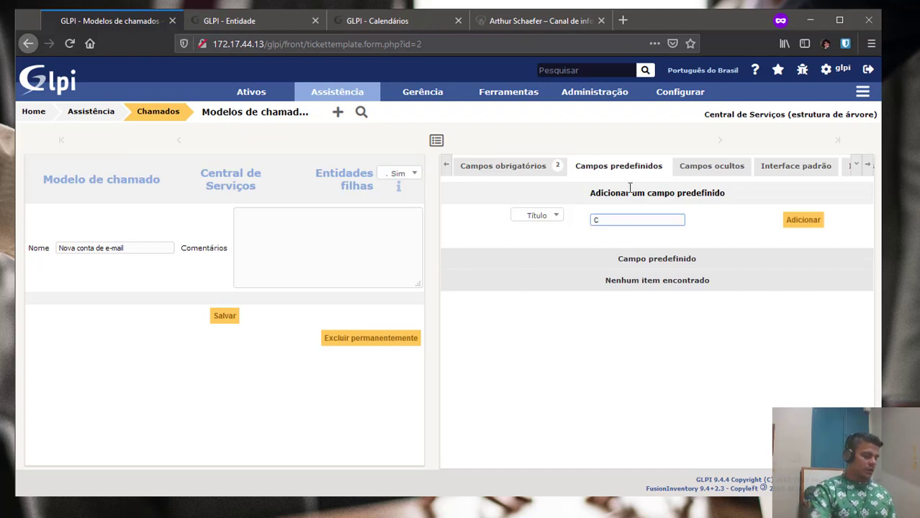
pyautogui.write('riar nova conta ')
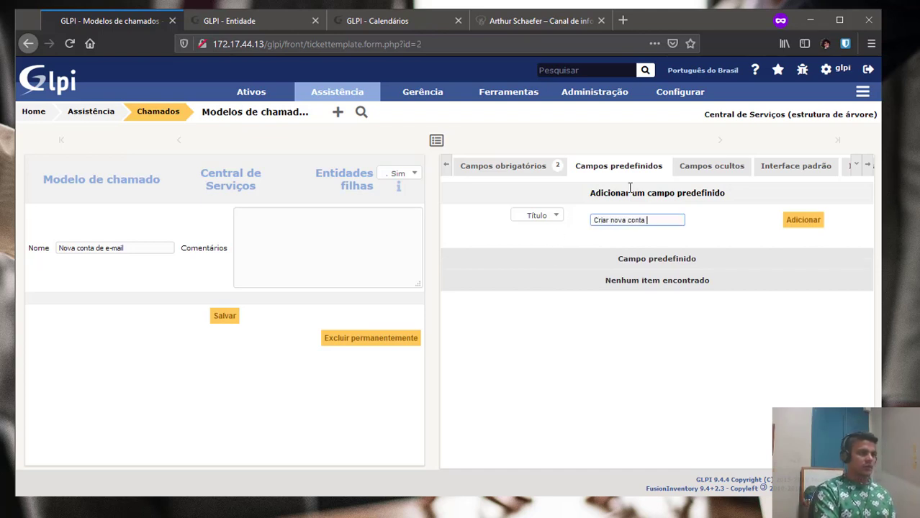
pyautogui.write('de e-mail')
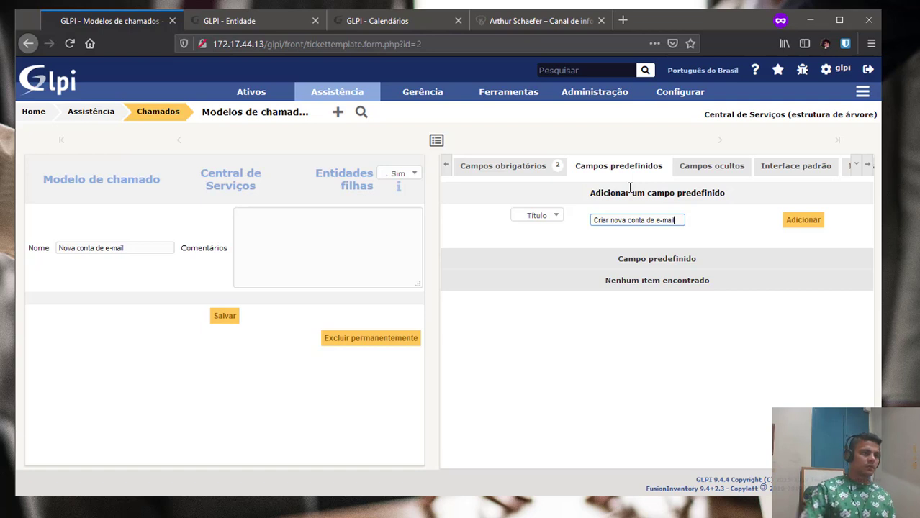
pyautogui.click(797, 220)
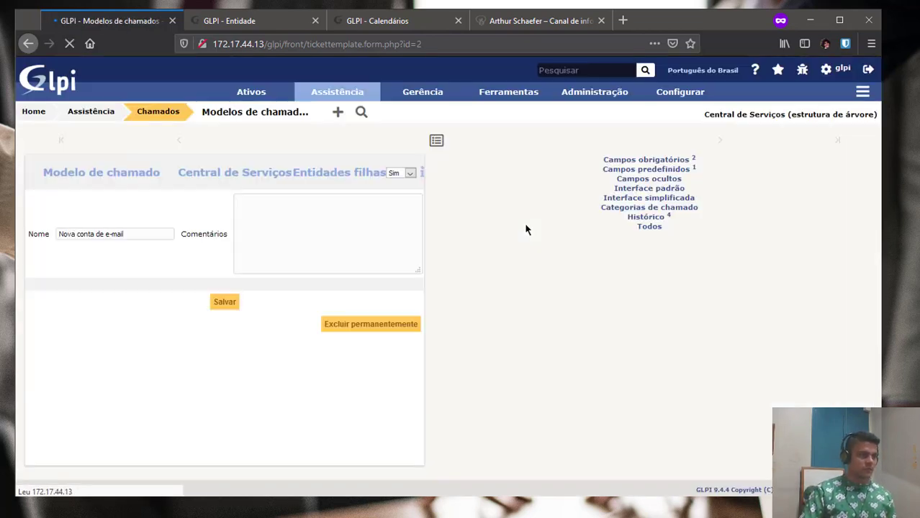
# Write a predefined Descrição with Nome do colaborador:, Setor:, Telefone: and Unidade em que trabalhará lines.
pyautogui.click(547, 215)
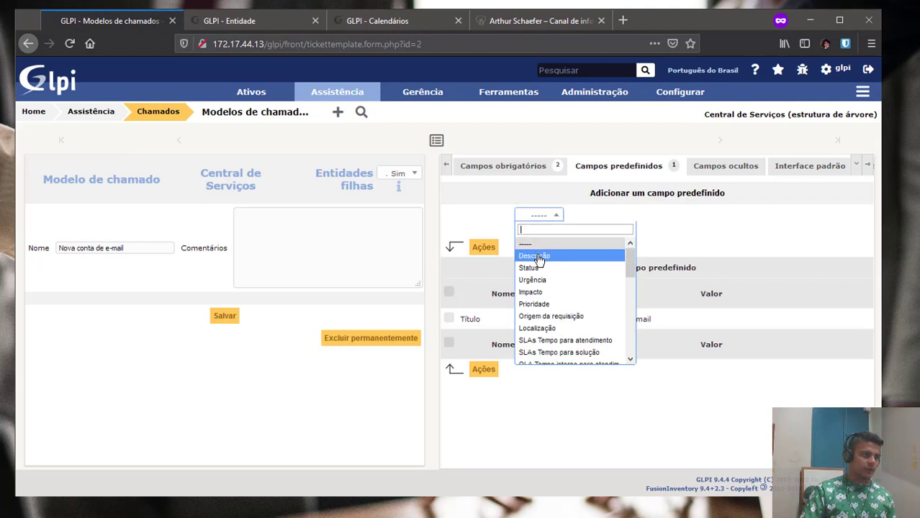
pyautogui.click(551, 255)
pyautogui.click(616, 274)
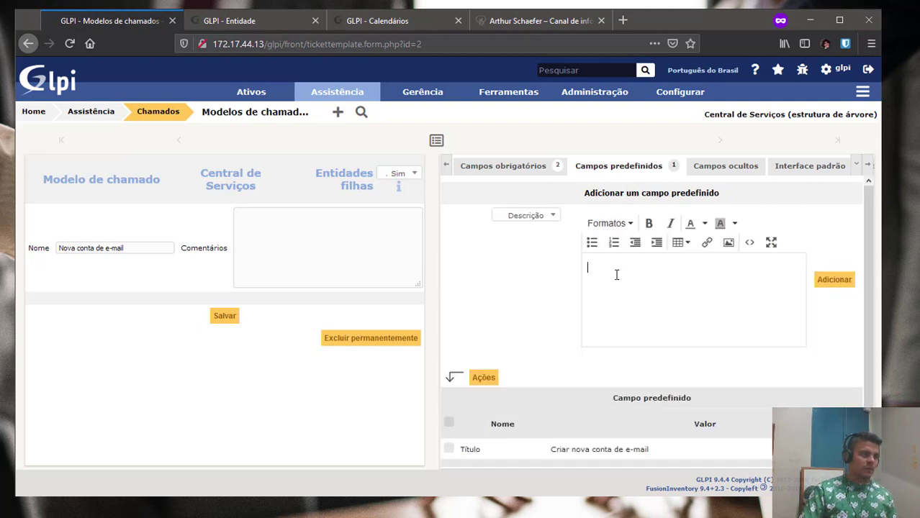
pyautogui.write('Nome do co')
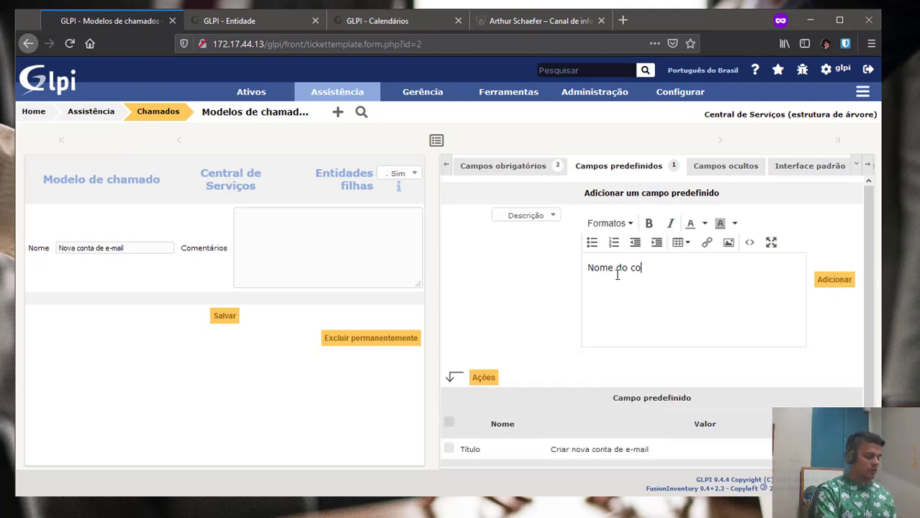
pyautogui.write('laborador:')
pyautogui.press('Return')
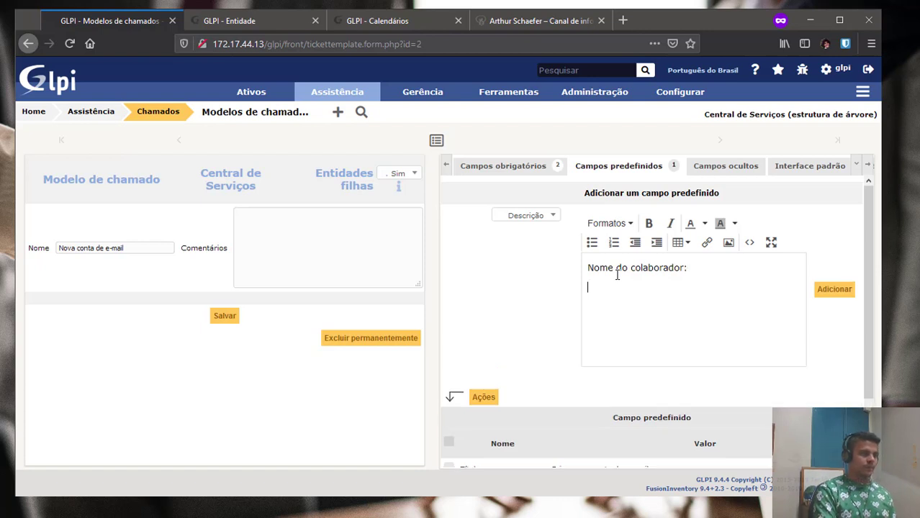
pyautogui.write('Seto ')
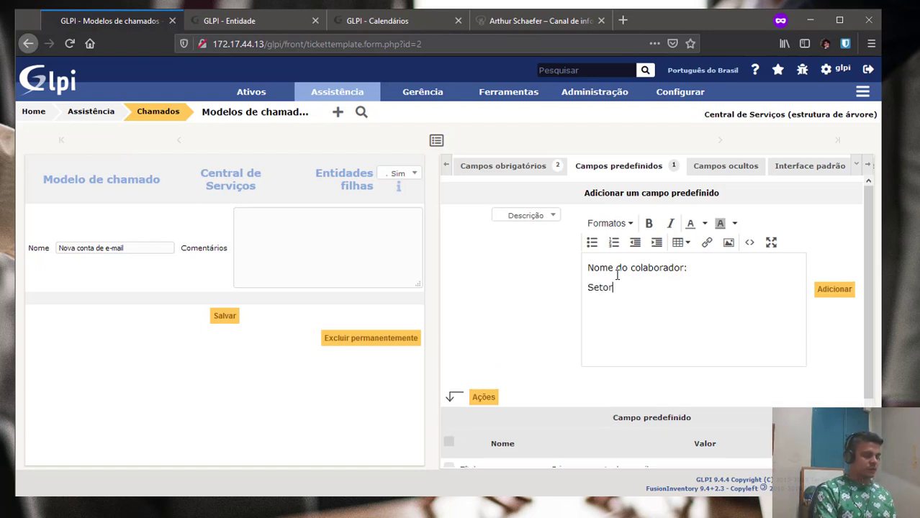
pyautogui.write(':')
pyautogui.press('Return')
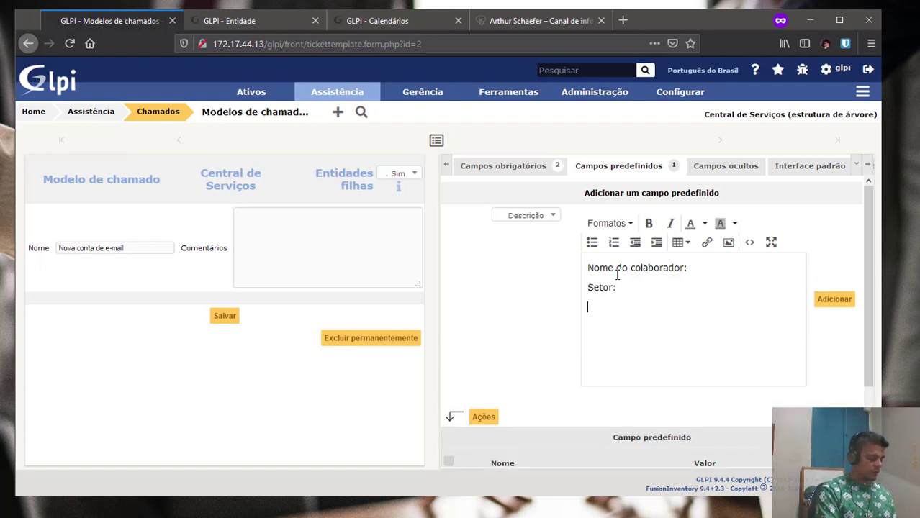
pyautogui.write('E-mail')
pyautogui.press('BackSpace')
pyautogui.press('BackSpace')
pyautogui.press('BackSpace')
pyautogui.press('BackSpace')
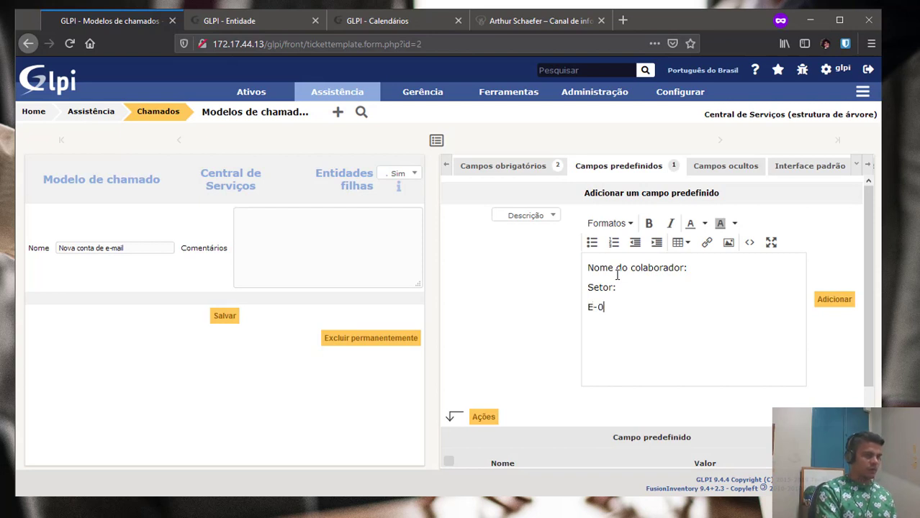
pyautogui.press('BackSpace')
pyautogui.press('BackSpace')
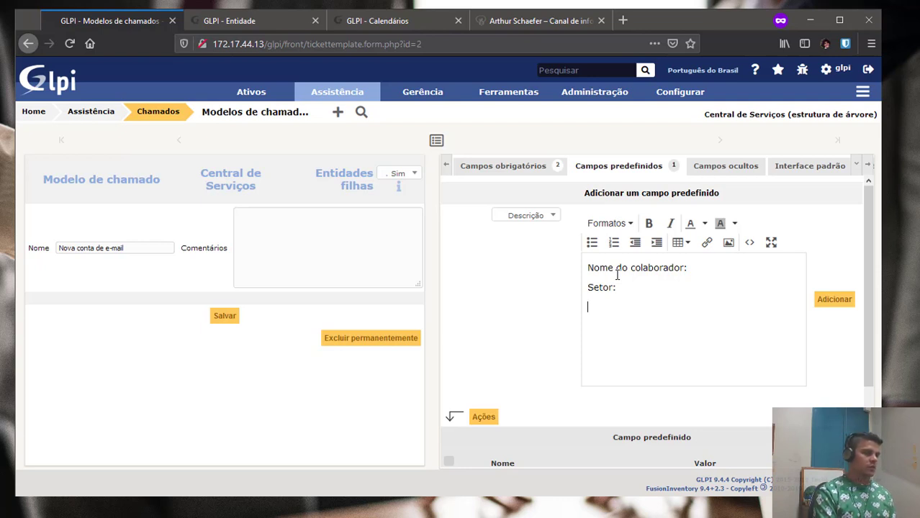
pyautogui.press('BackSpace')
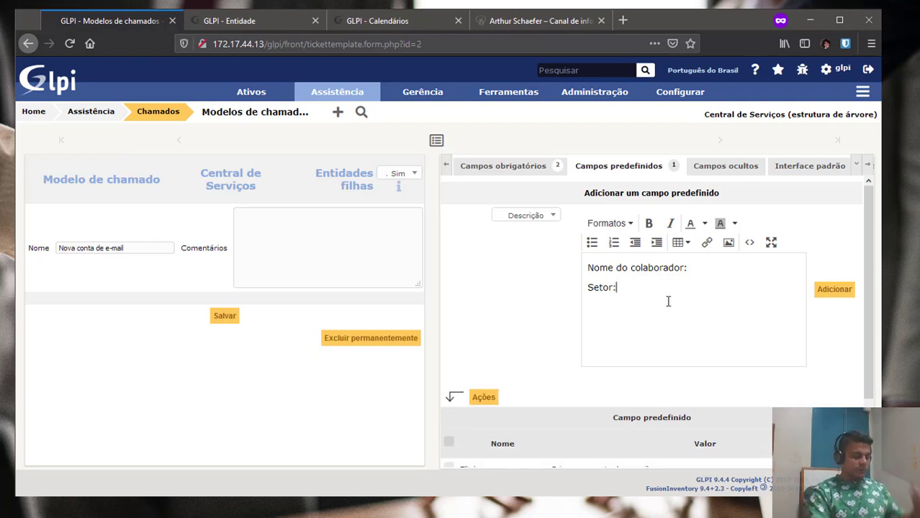
pyautogui.press('Return')
pyautogui.write('Telefone')
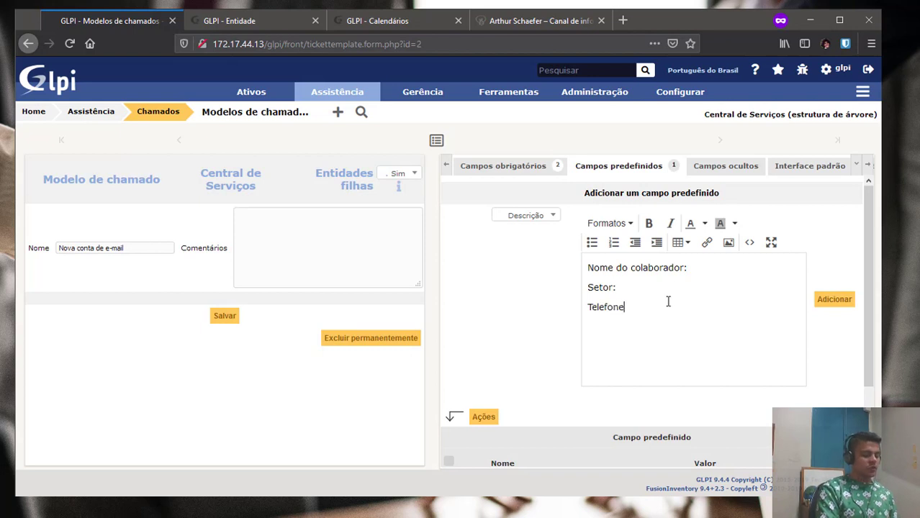
pyautogui.write(':')
pyautogui.press('Return')
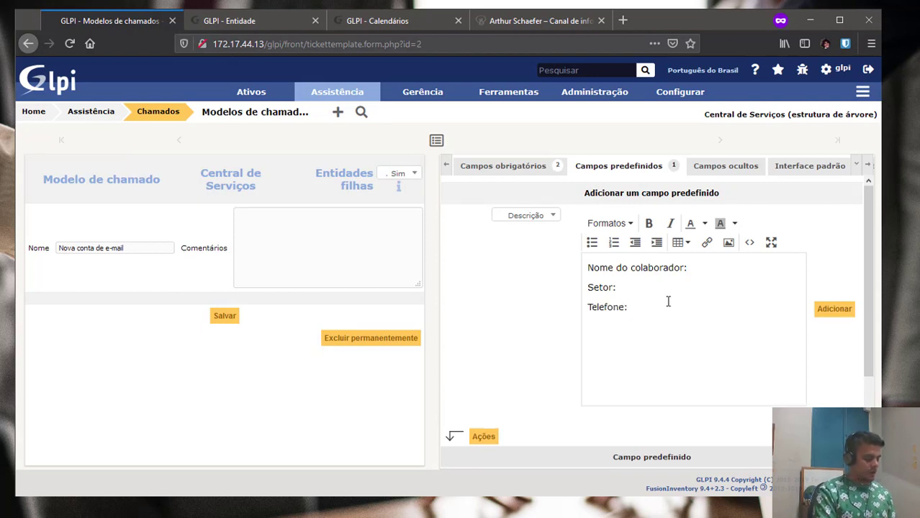
pyautogui.write('U')
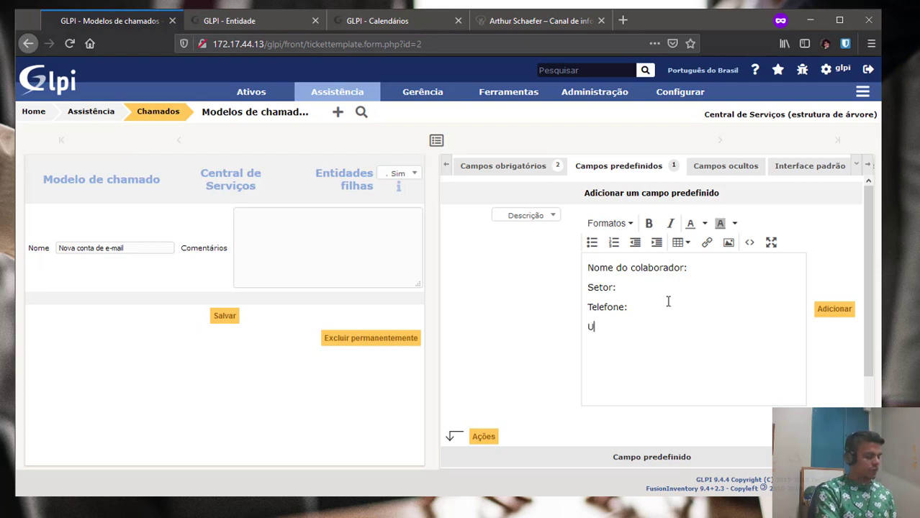
pyautogui.write('nidade em q')
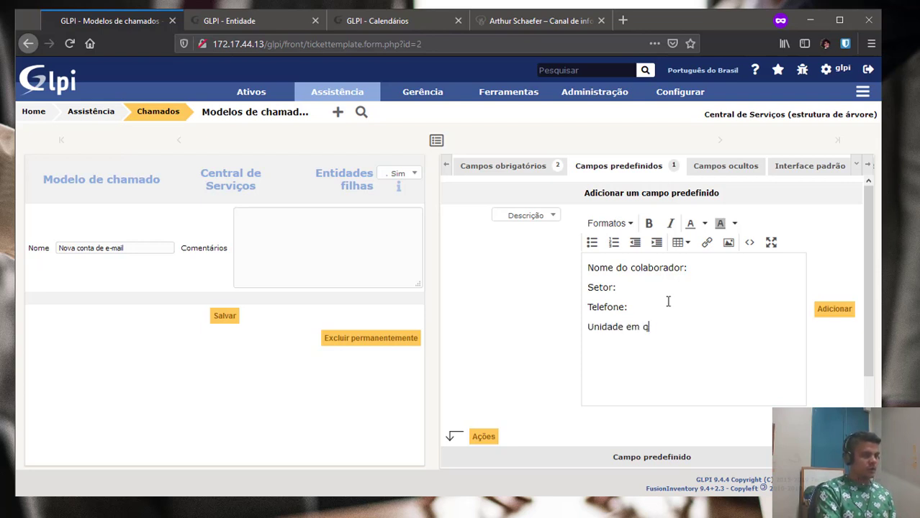
pyautogui.write('ue trabalhará.')
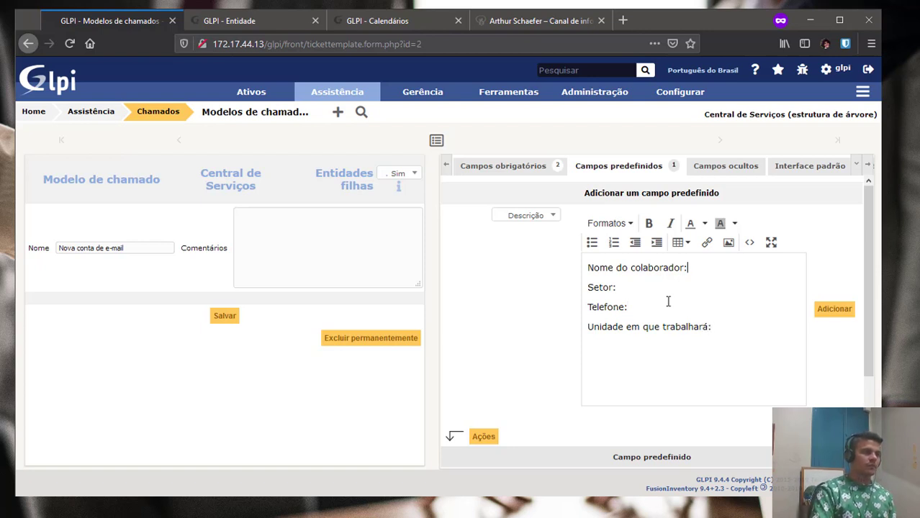
# Tighten the description lines to single line breaks and save it as a predefined field.
pyautogui.press('BackSpace')
pyautogui.hotkey('shift', 'Return')
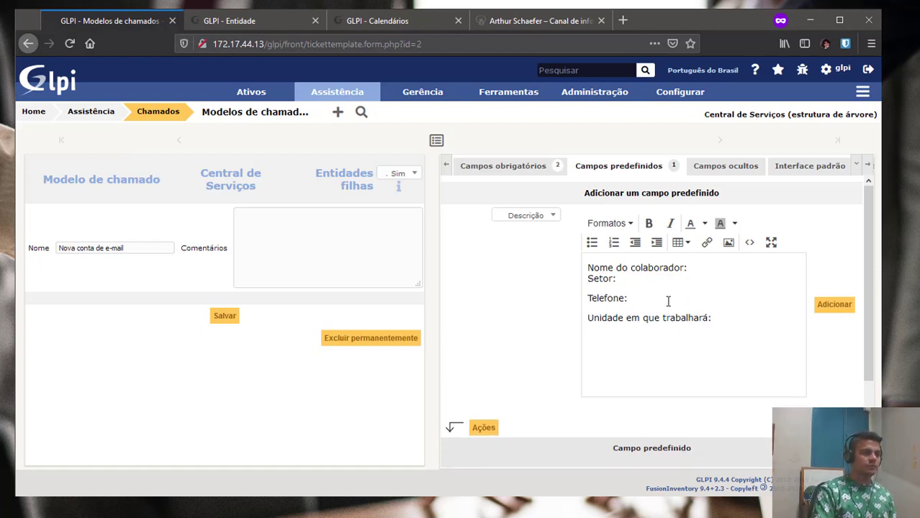
pyautogui.press('BackSpace')
pyautogui.hotkey('shift', 'Return')
pyautogui.press('End')
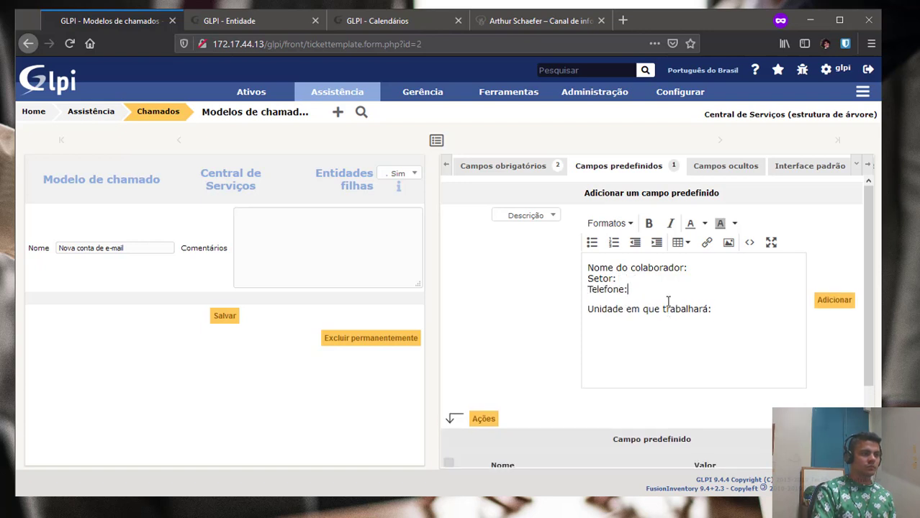
pyautogui.press('Delete')
pyautogui.hotkey('shift', 'Return')
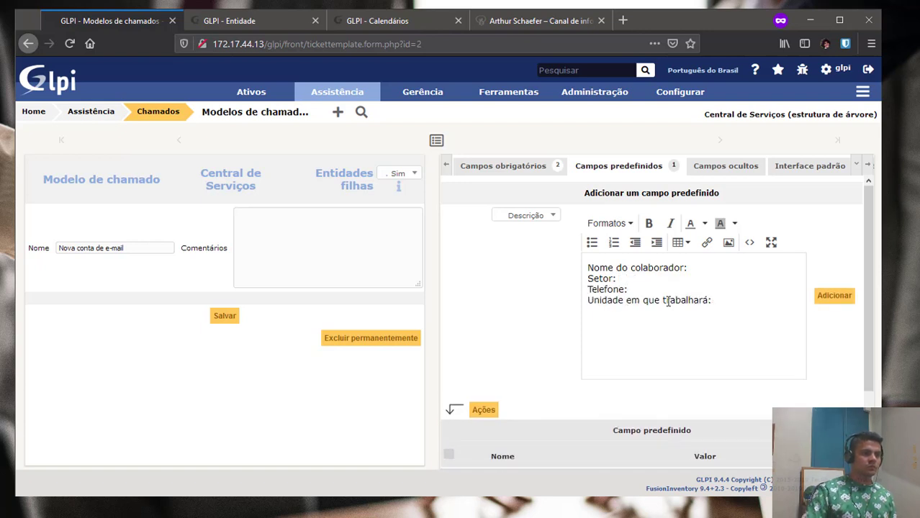
pyautogui.click(827, 299)
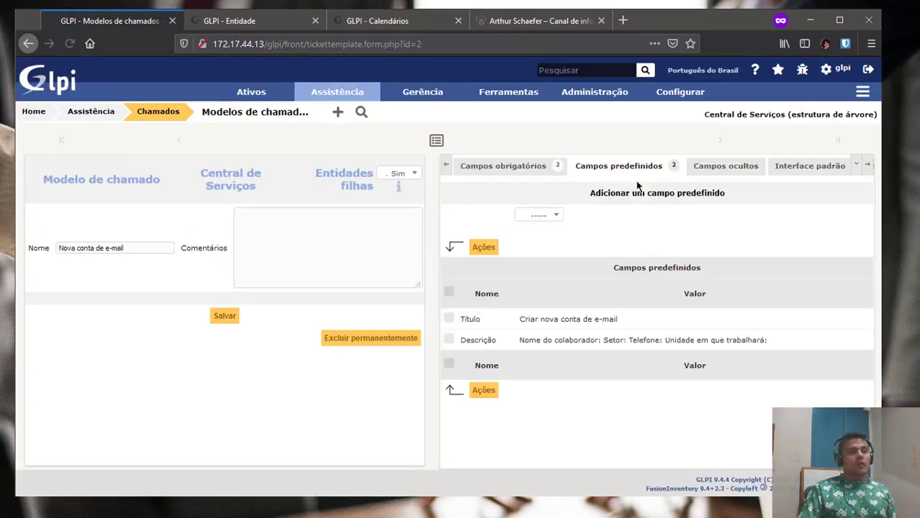
# Choose Tarefa as the next predefined field and inspect its empty value list.
pyautogui.click(535, 215)
pyautogui.scroll(-5, 539, 354)
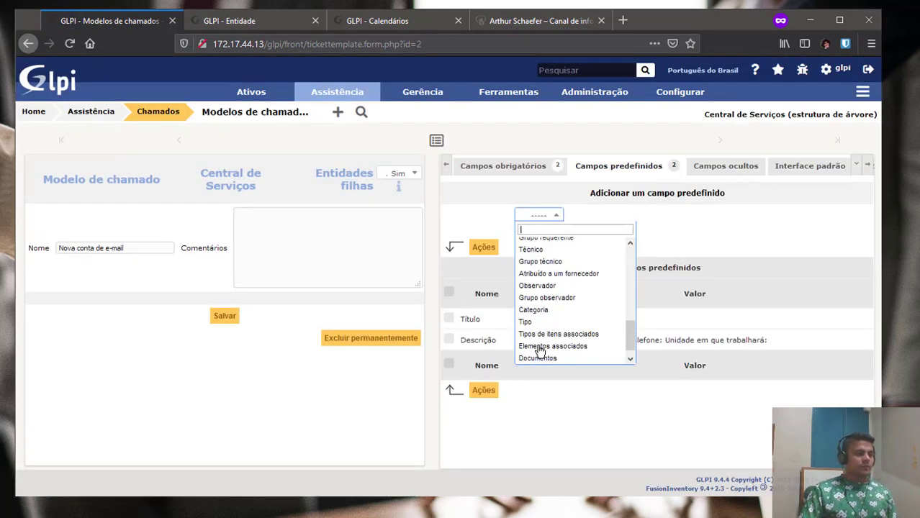
pyautogui.click(540, 361)
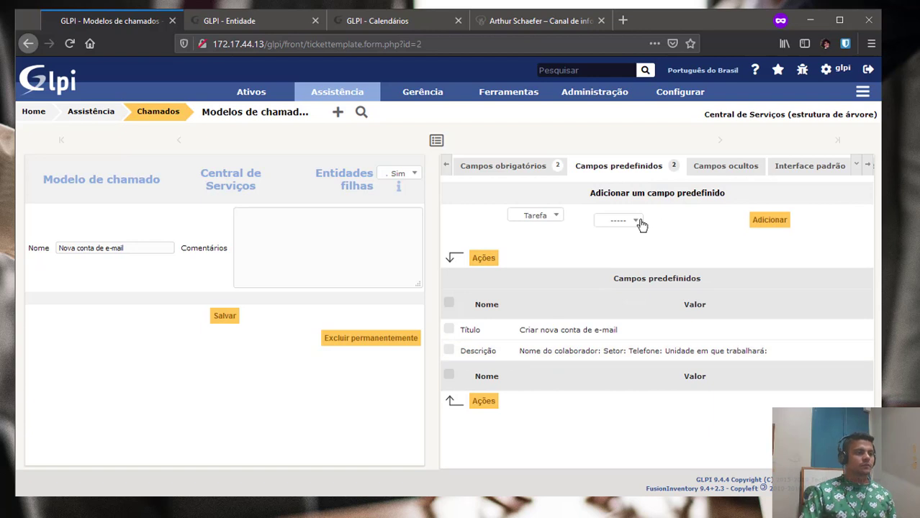
pyautogui.click(636, 221)
pyautogui.click(763, 255)
# Open Configurar > Listas suspensas in a new tab and close the unused Entidade tab.
pyautogui.moveTo(679, 95)
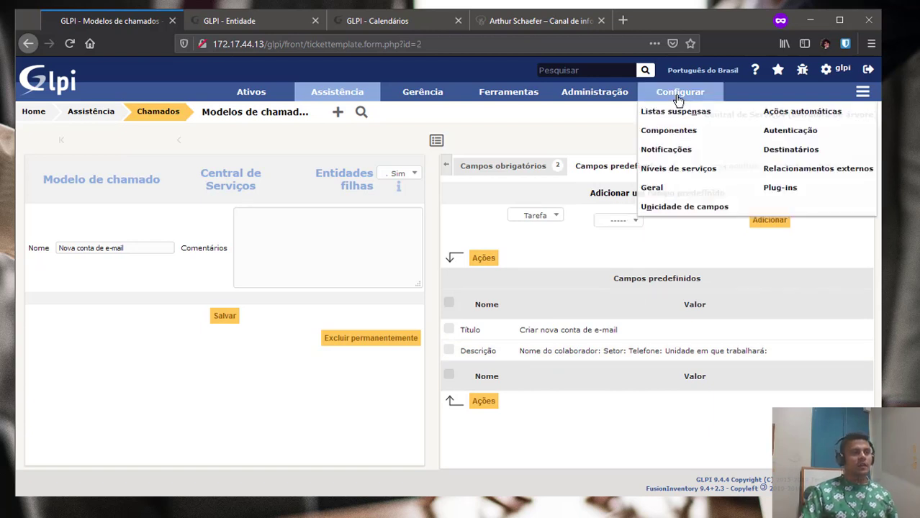
pyautogui.middleClick(652, 114)
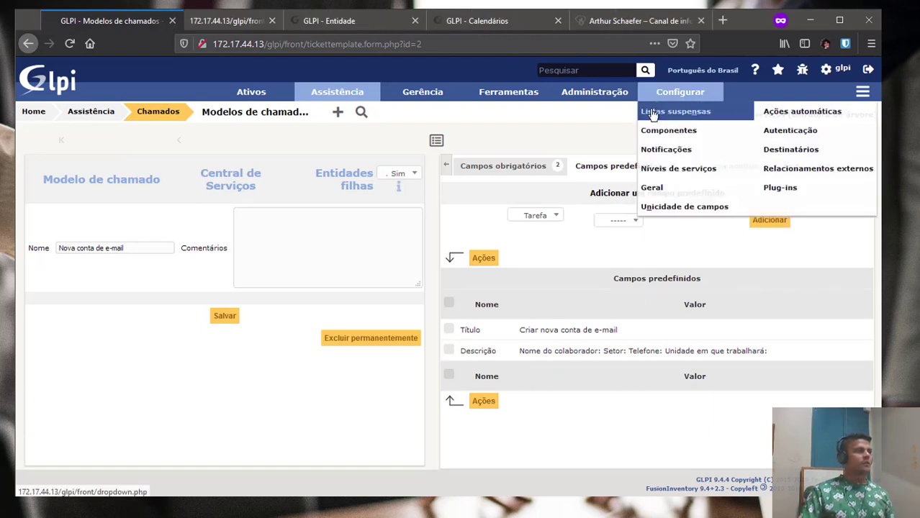
pyautogui.middleClick(350, 22)
# Search the Listas suspensas page for 'tarefa' and open the empty Modelos de tarefa list.
pyautogui.click(249, 22)
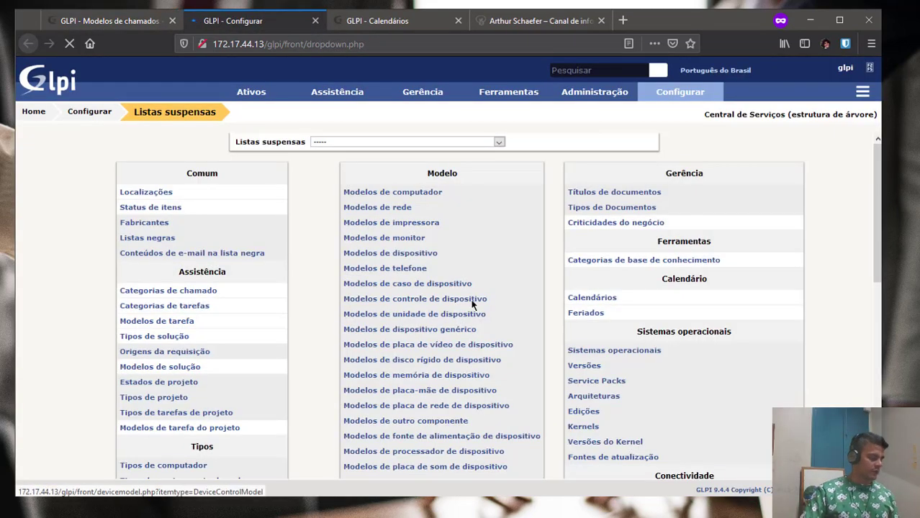
pyautogui.hotkey('ctrl', 'f')
pyautogui.write('tarefa')
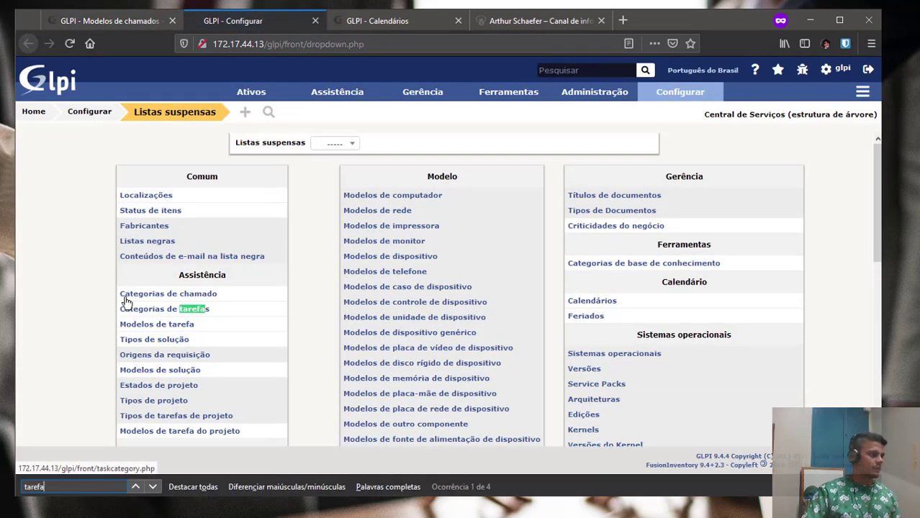
pyautogui.scroll(-8, 191, 313)
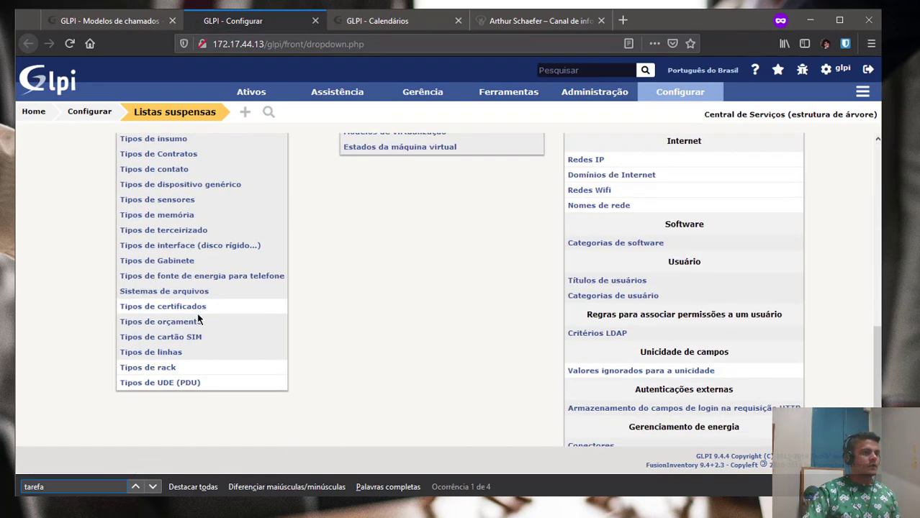
pyautogui.press('Return')
pyautogui.press('Return')
pyautogui.press('Return')
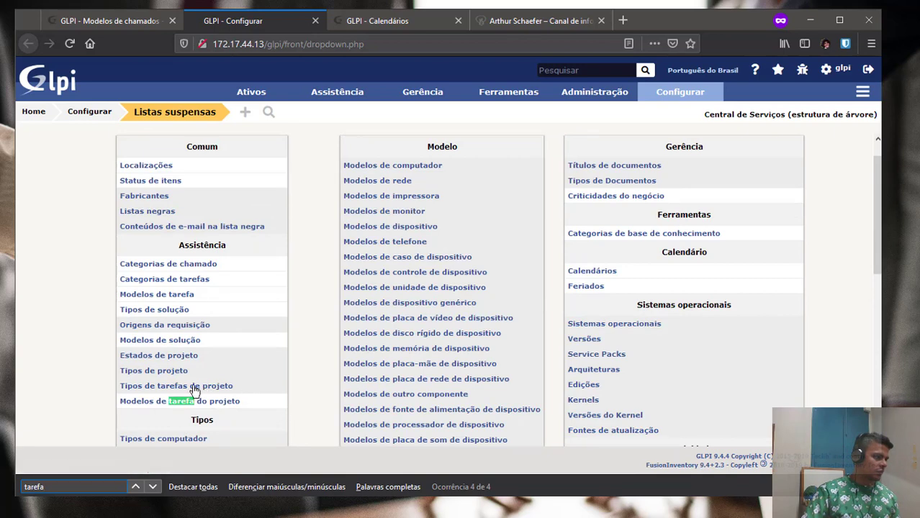
pyautogui.press('Return')
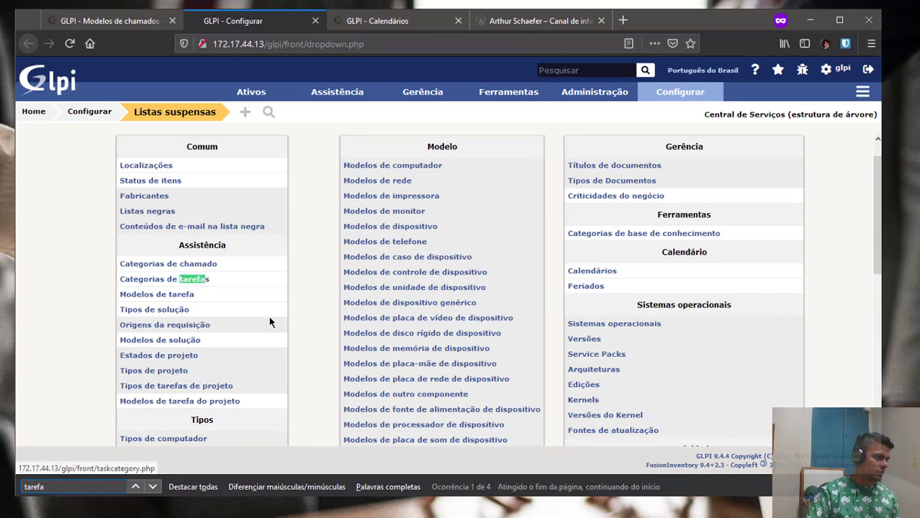
pyautogui.press('Return')
pyautogui.click(186, 304)
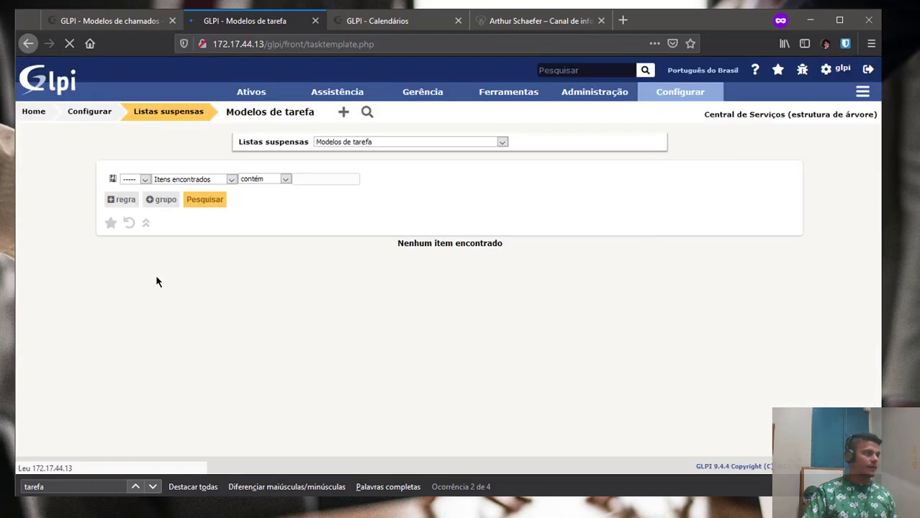
# Start a new task template named 'Criar conta no servidor de email'.
pyautogui.click(343, 113)
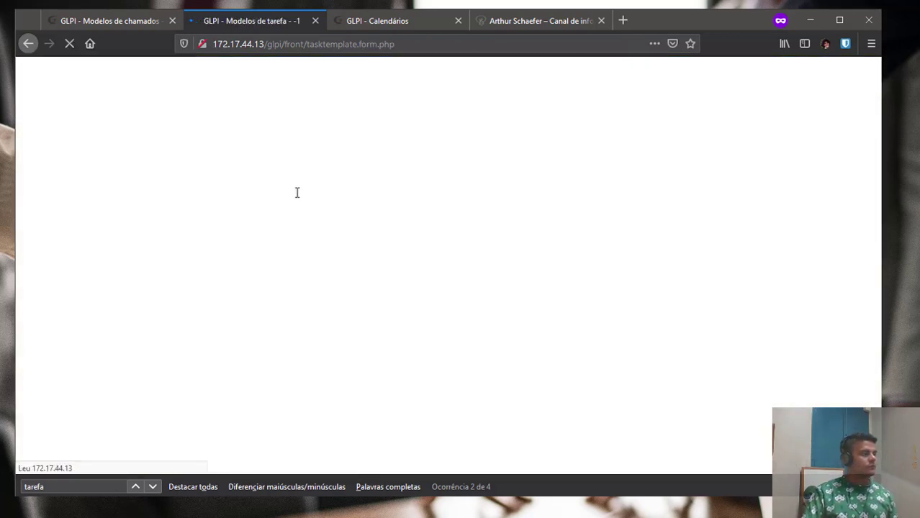
pyautogui.click(277, 180)
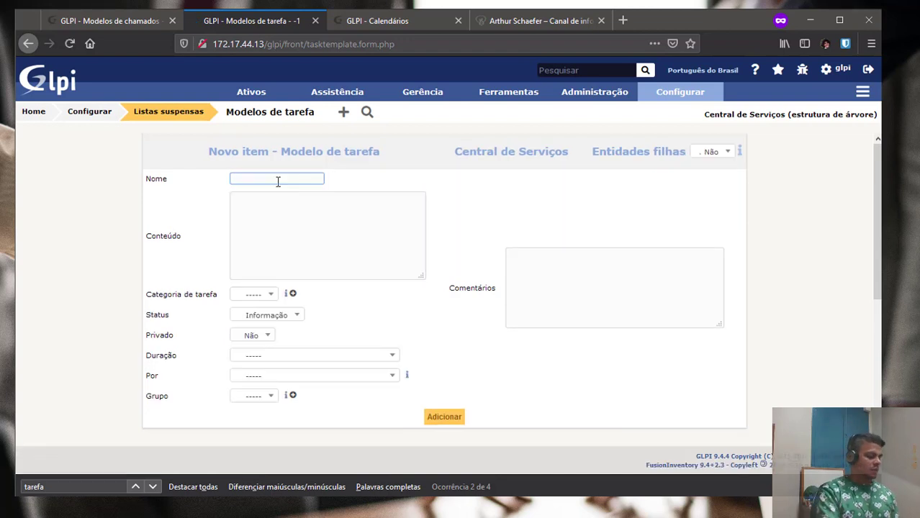
pyautogui.write('Criar con')
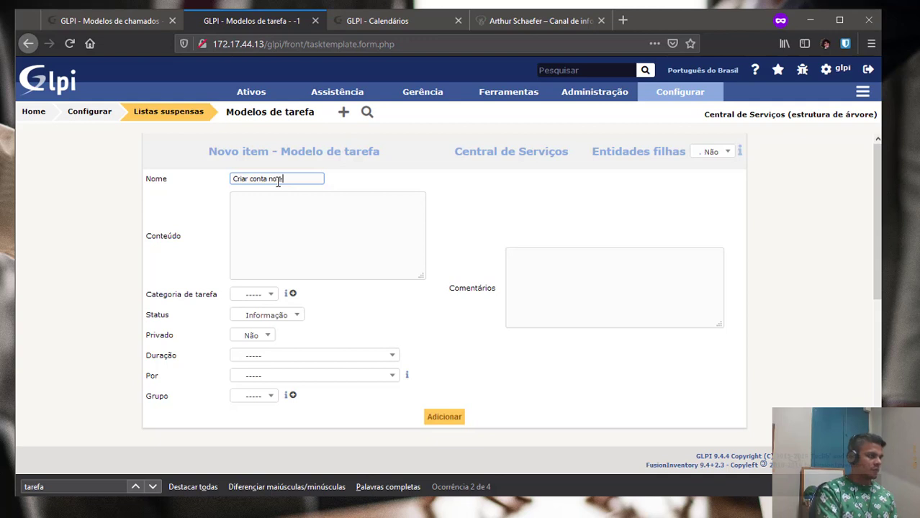
pyautogui.write('ta no servidor ')
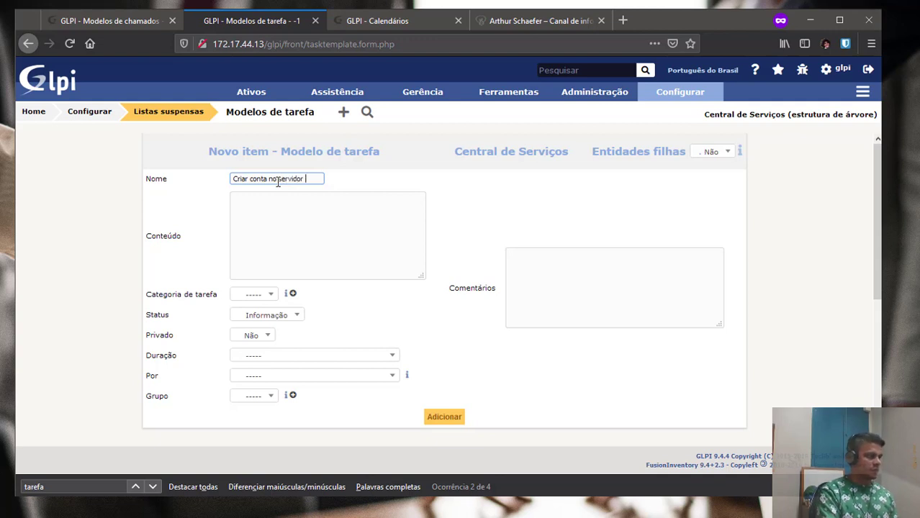
pyautogui.write('de email')
# Fill Conteúdo with steps: access server xyz, create primeiro.ultimo account, default password, force password update.
pyautogui.hotkey('ctrl', 'a')
pyautogui.hotkey('ctrl', 'c')
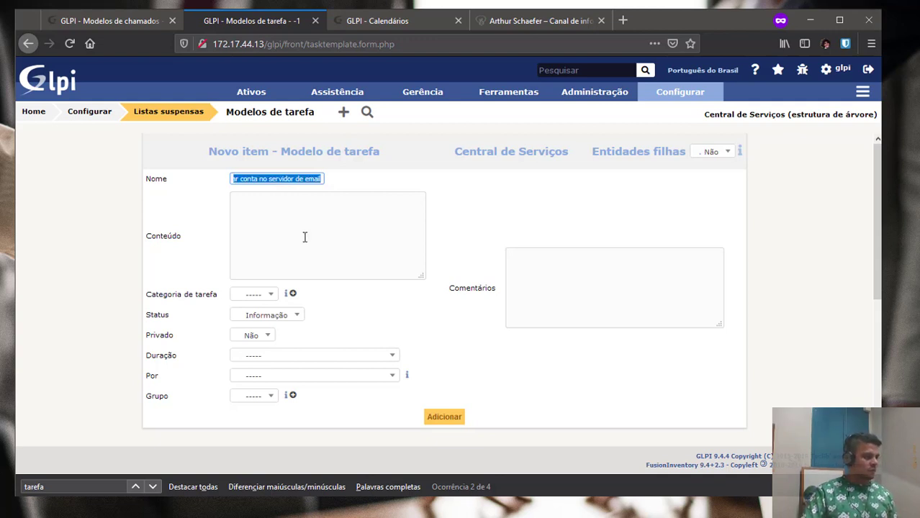
pyautogui.click(303, 237)
pyautogui.hotkey('ctrl', 'v')
pyautogui.hotkey('ctrl', 'a')
pyautogui.write('A')
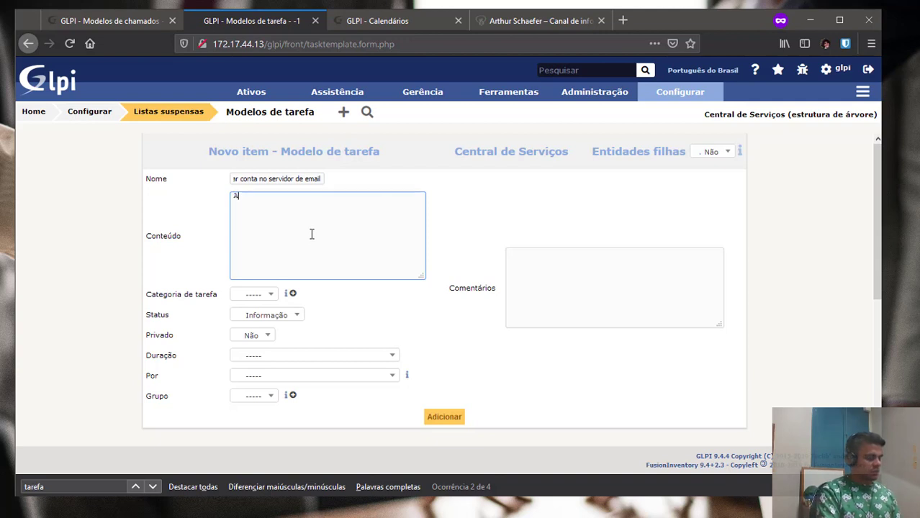
pyautogui.write('cessar serv')
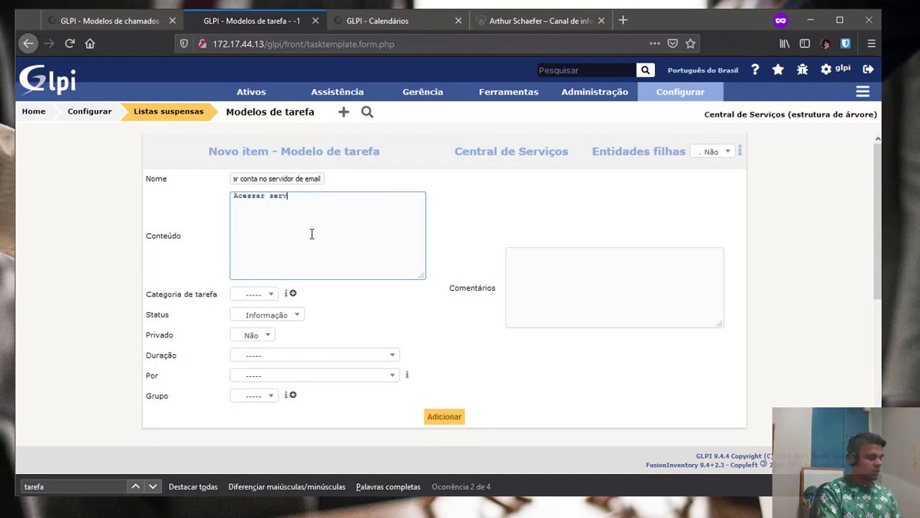
pyautogui.write('idor xyz')
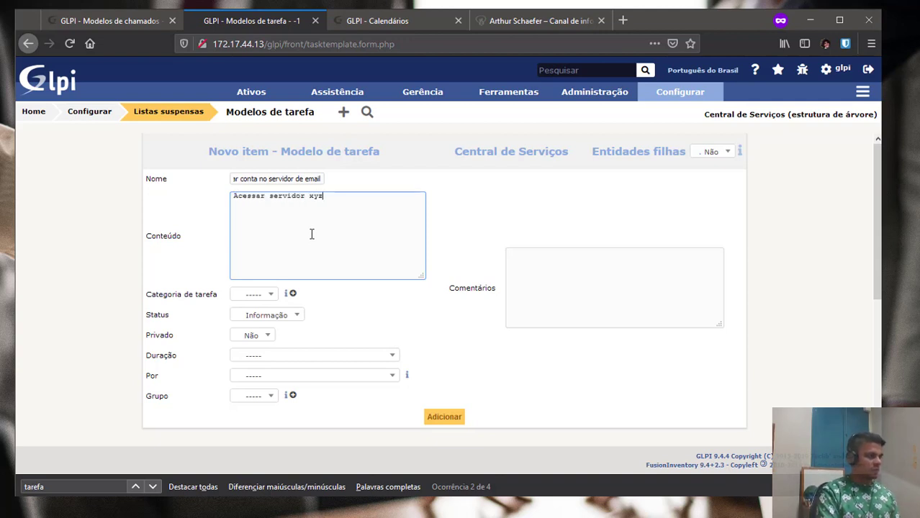
pyautogui.write('Crir')
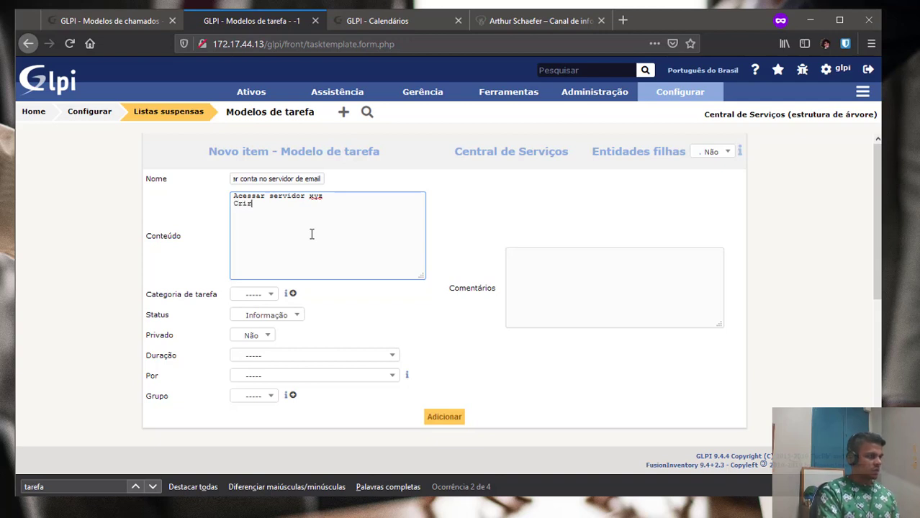
pyautogui.press('BackSpace')
pyautogui.write('ar conta')
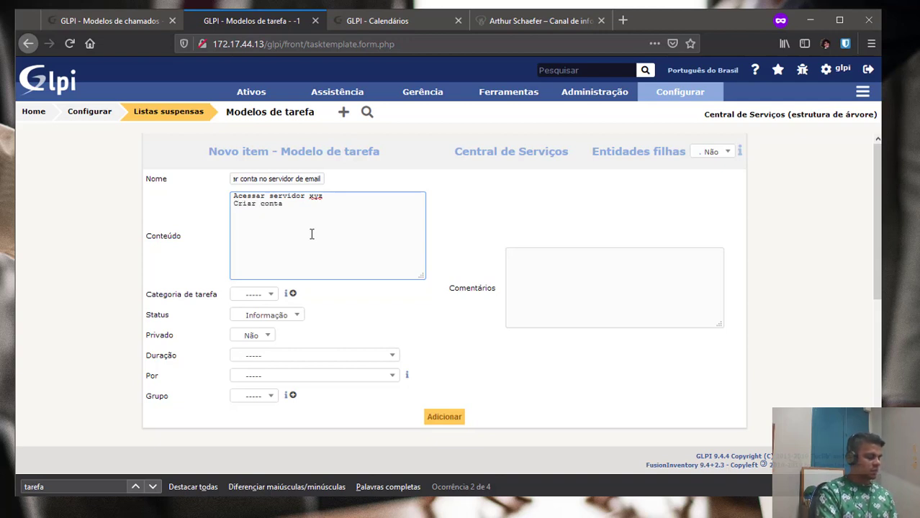
pyautogui.write(' com pad')
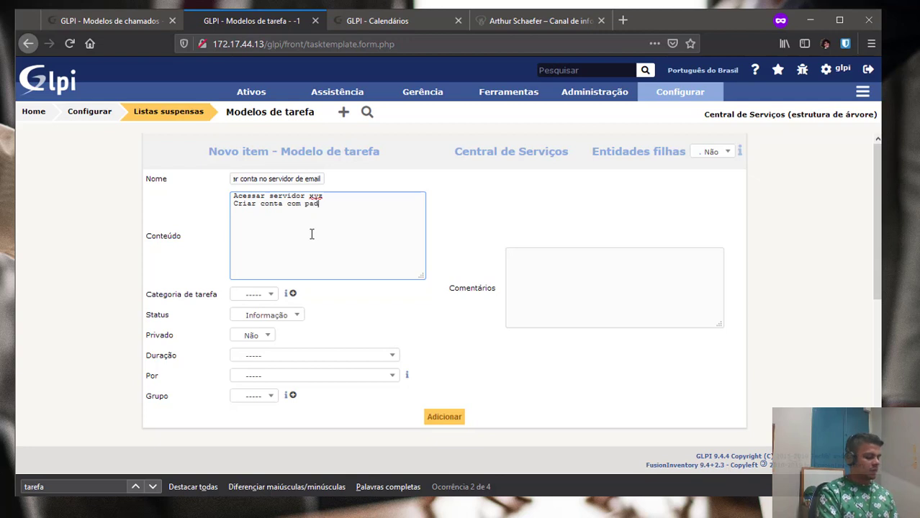
pyautogui.write('rão prime')
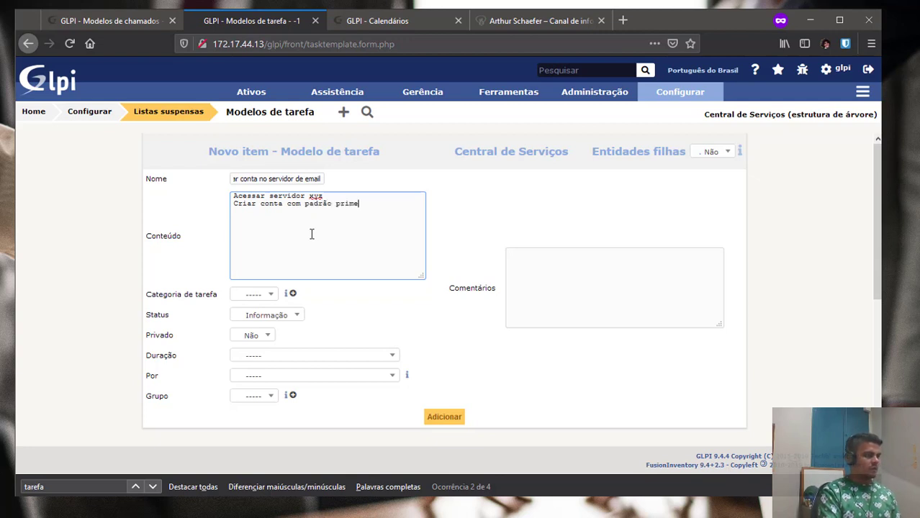
pyautogui.write('iro.ultim')
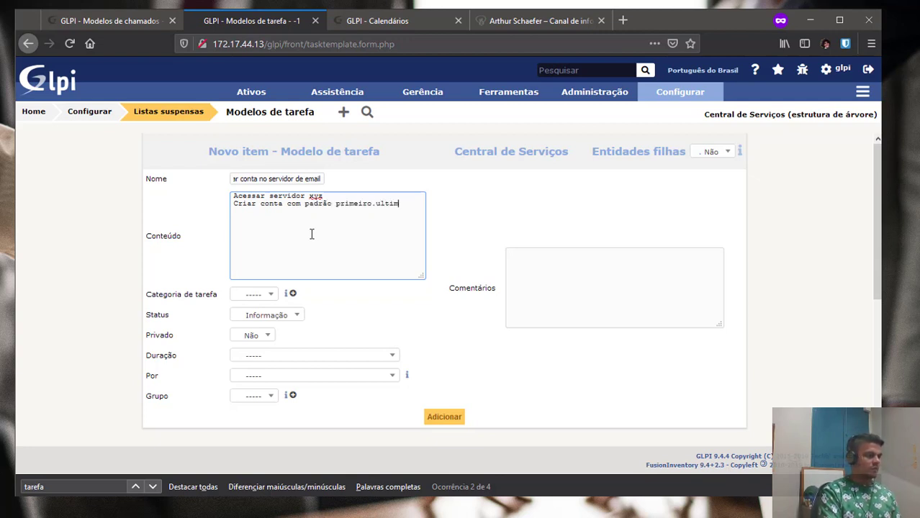
pyautogui.write('o nomes @empresa.com')
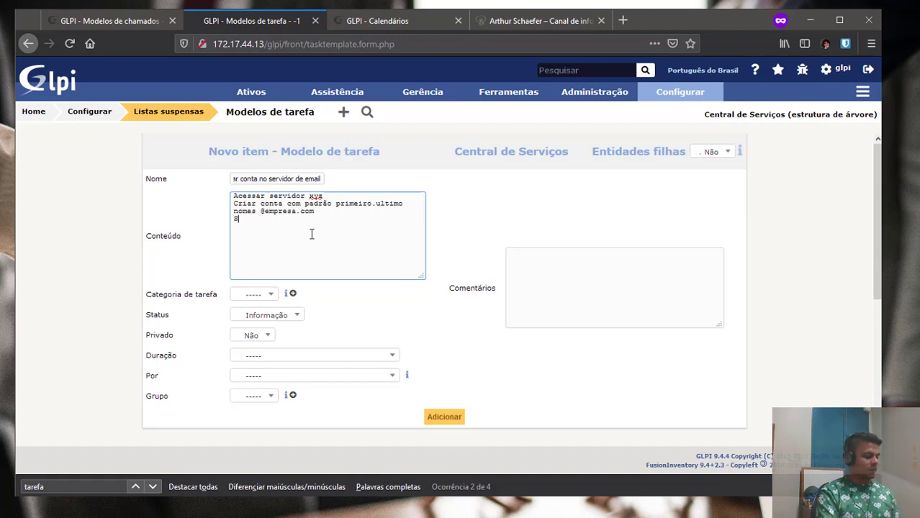
pyautogui.write('padr')
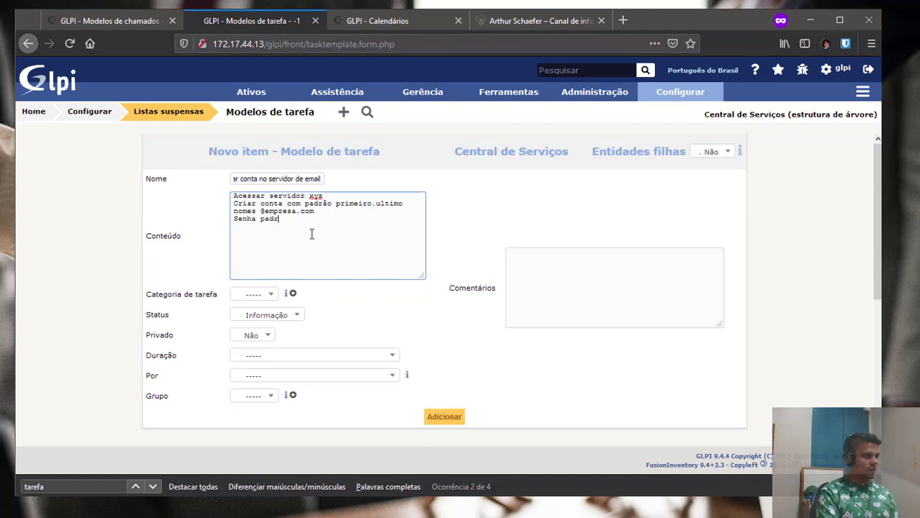
pyautogui.write('ão, 1')
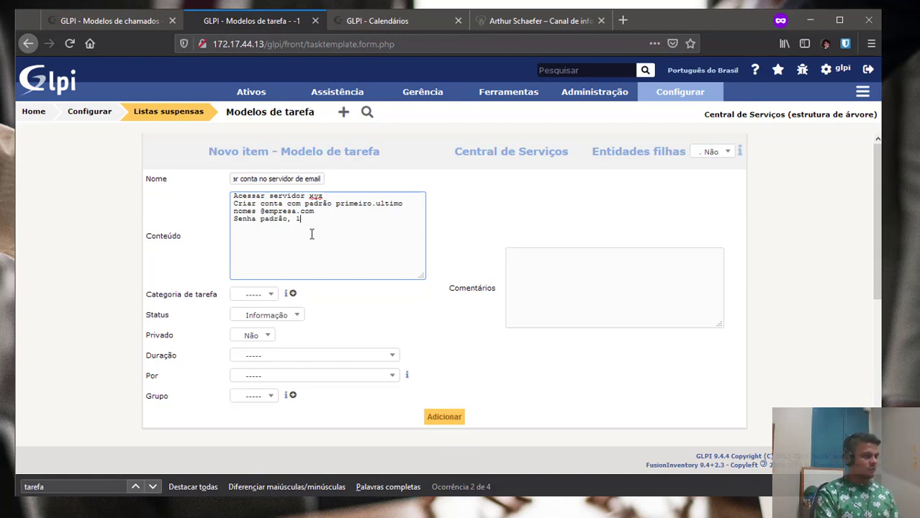
pyautogui.write('23')
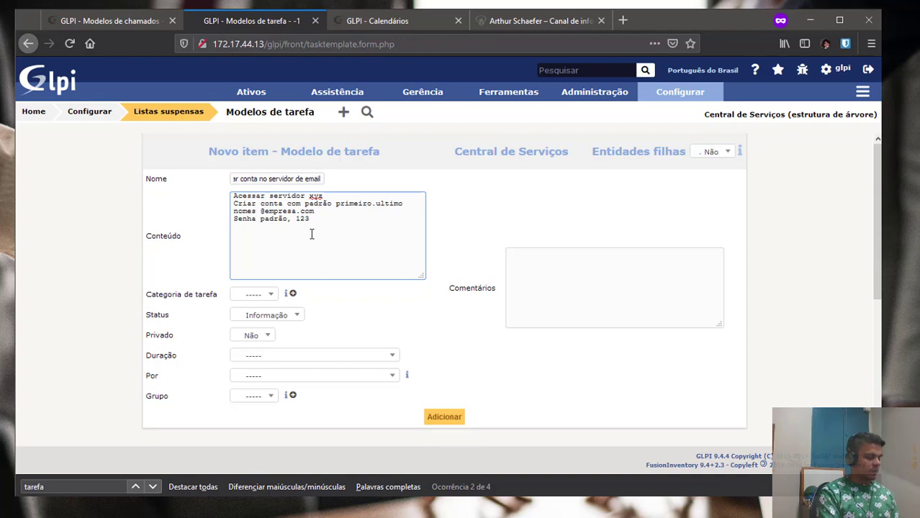
pyautogui.write('2 Marcar para')
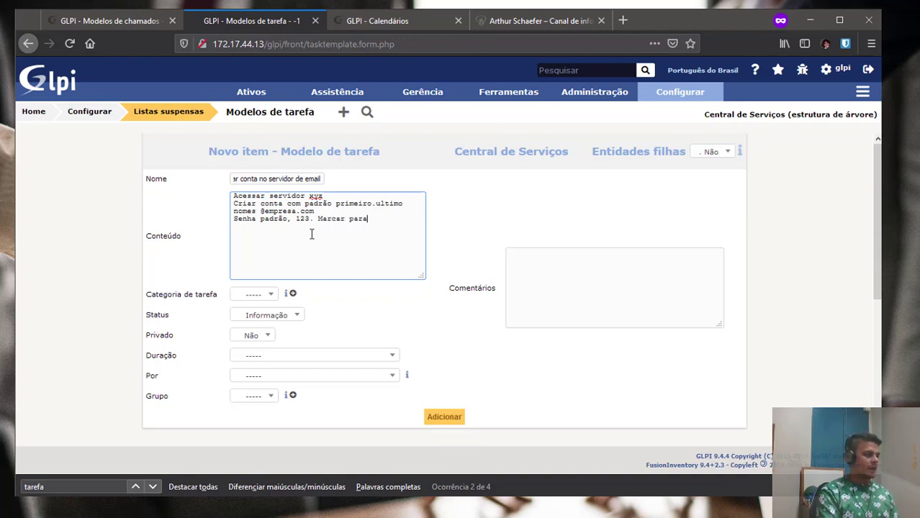
pyautogui.write(' a')
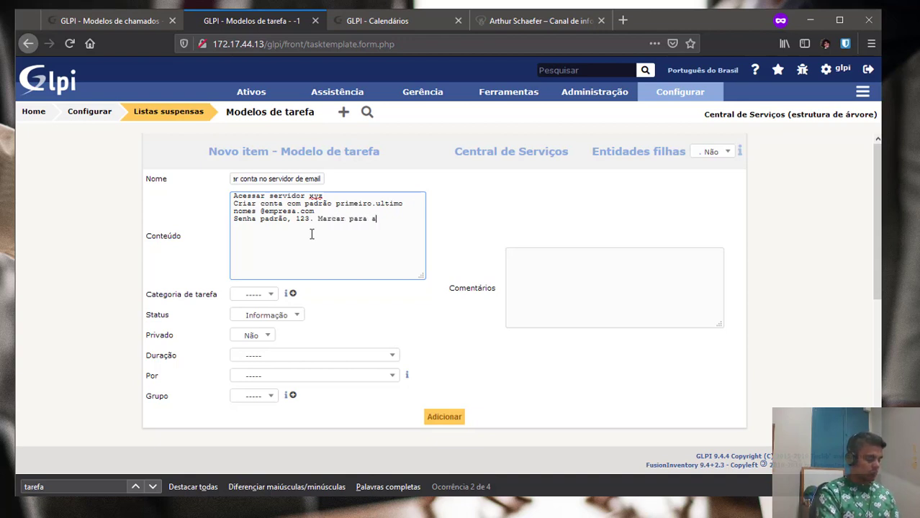
pyautogui.write('tualizar a senha no ')
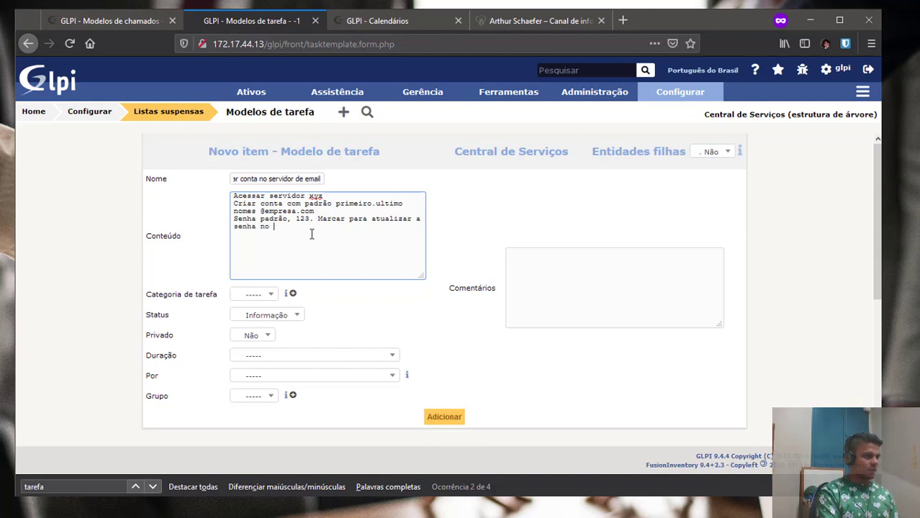
pyautogui.write('primeiro acesso.')
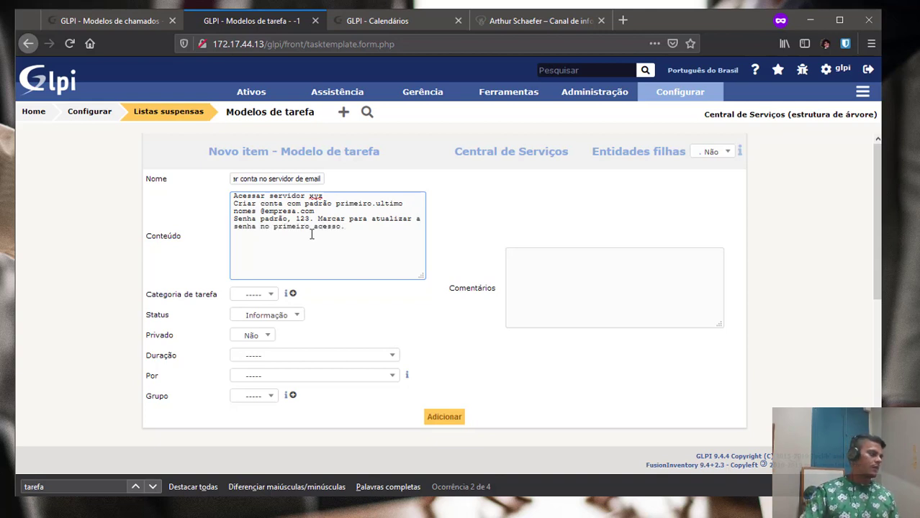
pyautogui.click(261, 297)
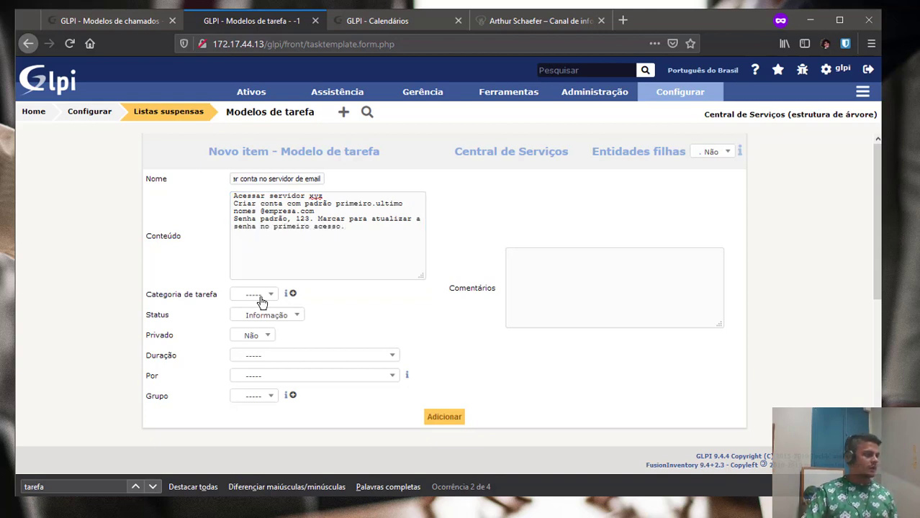
# Set the task template status to A fazer and its duration to 0h25.
pyautogui.click(264, 294)
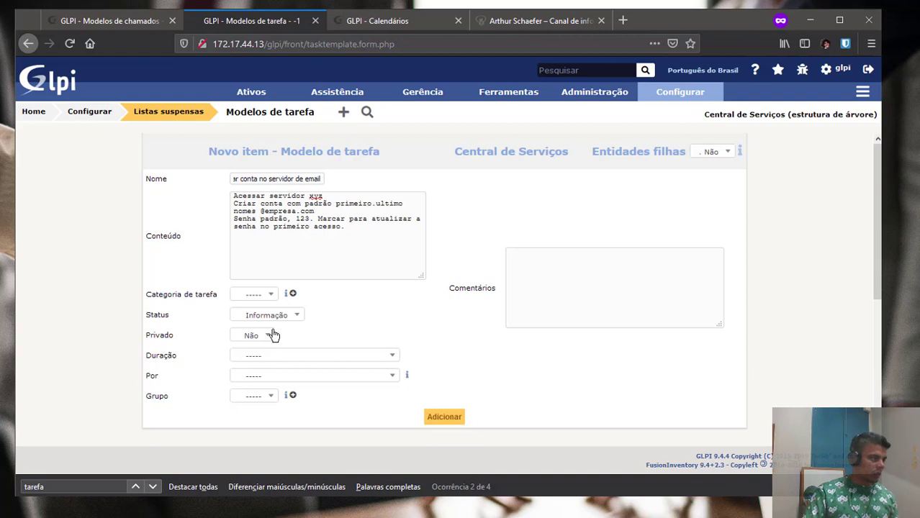
pyautogui.click(293, 320)
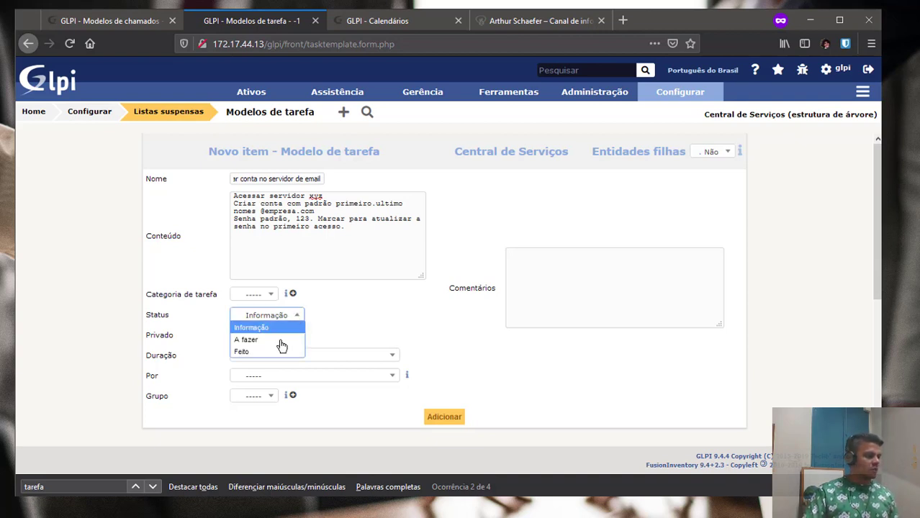
pyautogui.click(259, 347)
pyautogui.click(268, 317)
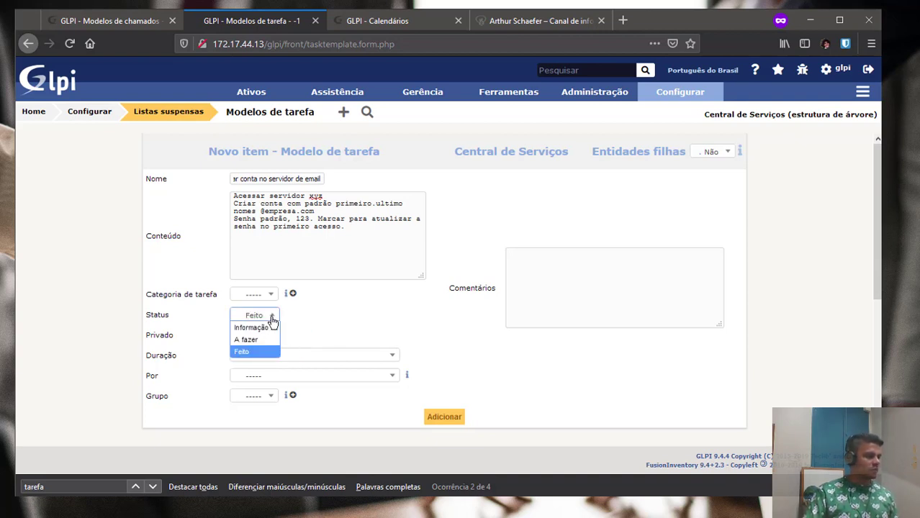
pyautogui.click(257, 339)
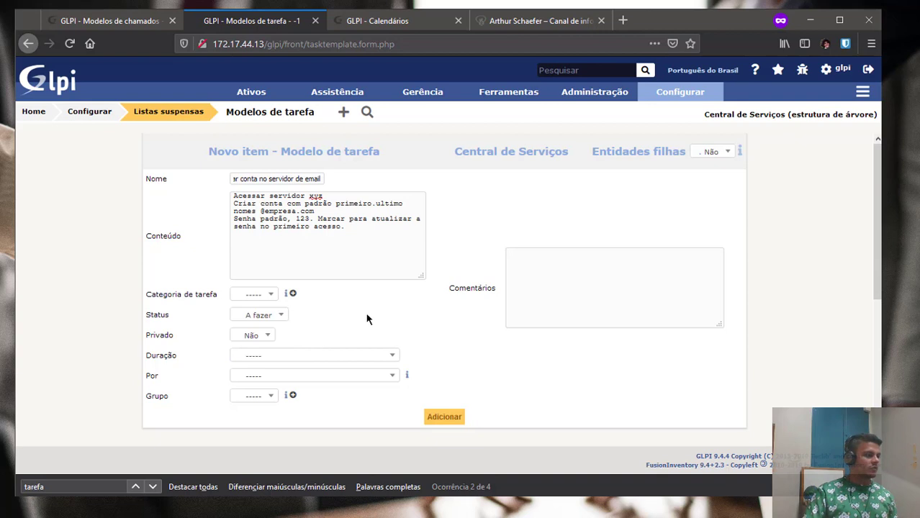
pyautogui.click(266, 358)
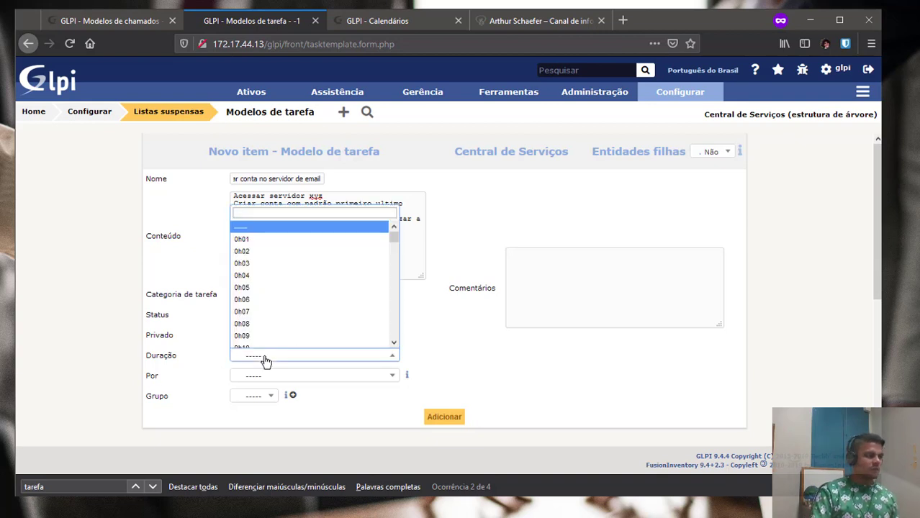
pyautogui.write('25')
pyautogui.press('Return')
# Leave technician and group empty, enable child entities, and save the task template.
pyautogui.click(288, 377)
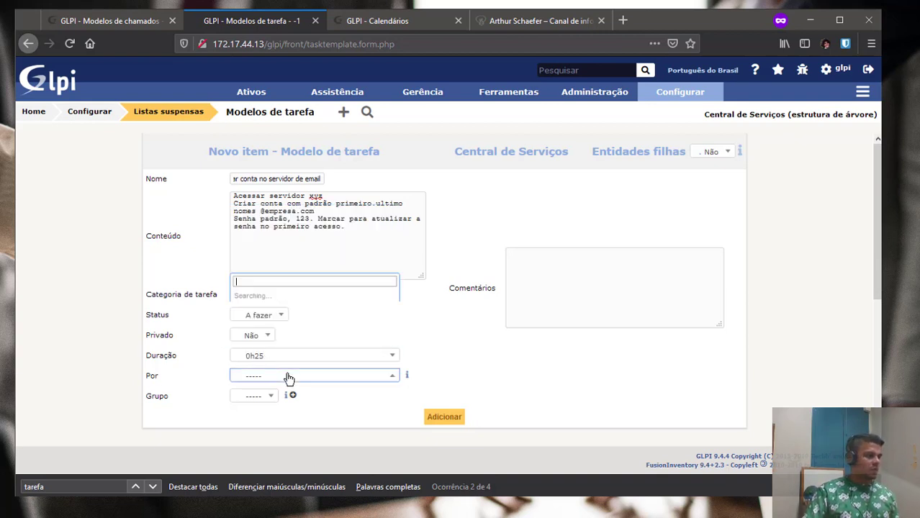
pyautogui.click(465, 363)
pyautogui.click(252, 398)
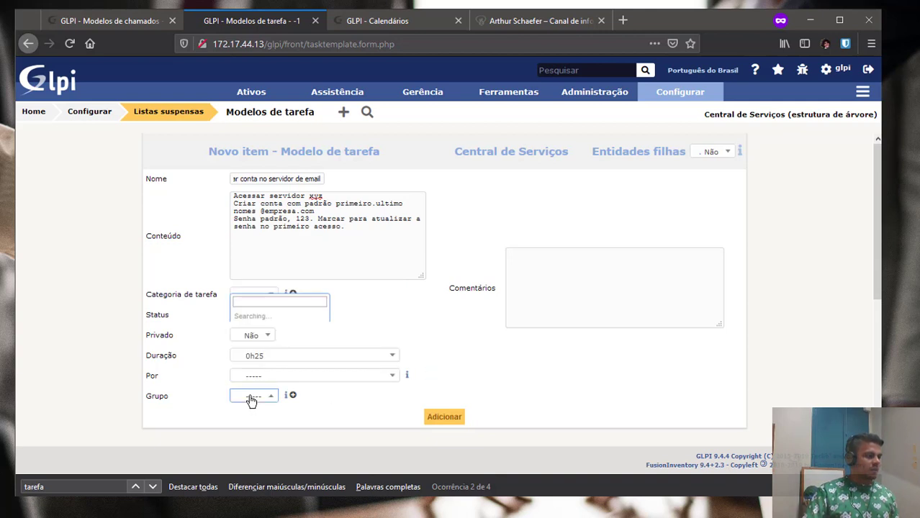
pyautogui.click(530, 348)
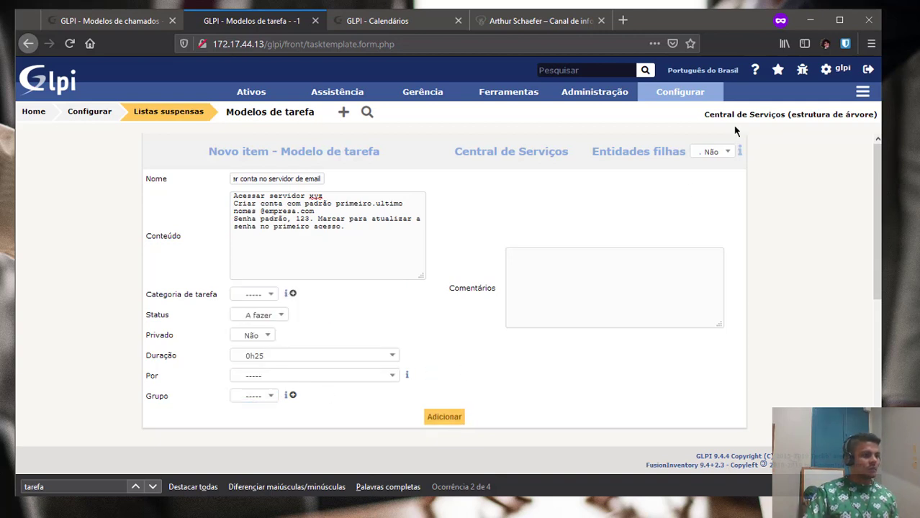
pyautogui.click(712, 151)
pyautogui.click(702, 177)
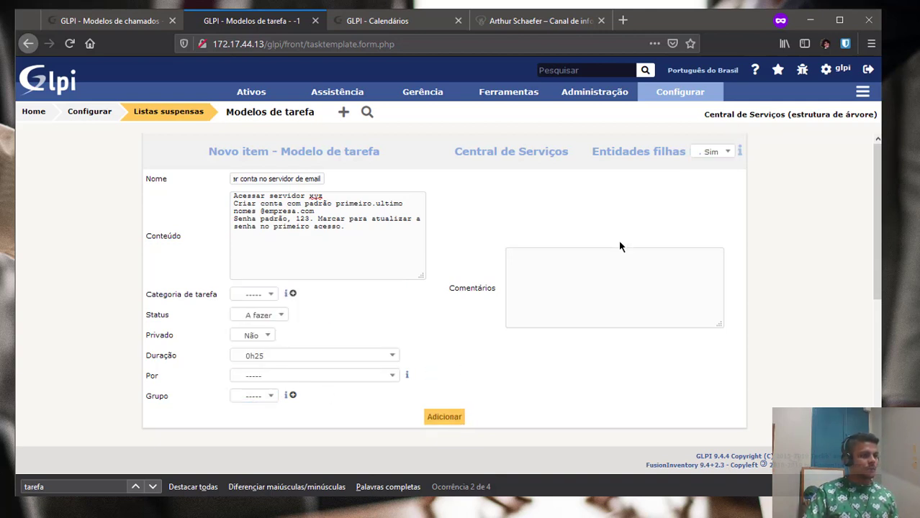
pyautogui.click(446, 419)
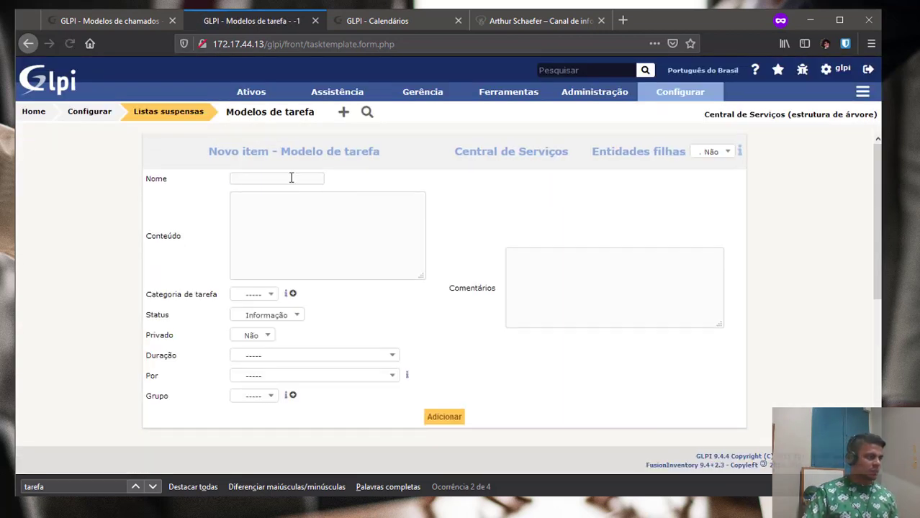
# Name the new task template 'Acompanhar config. email'.
pyautogui.click(292, 178)
pyautogui.write('Ac')
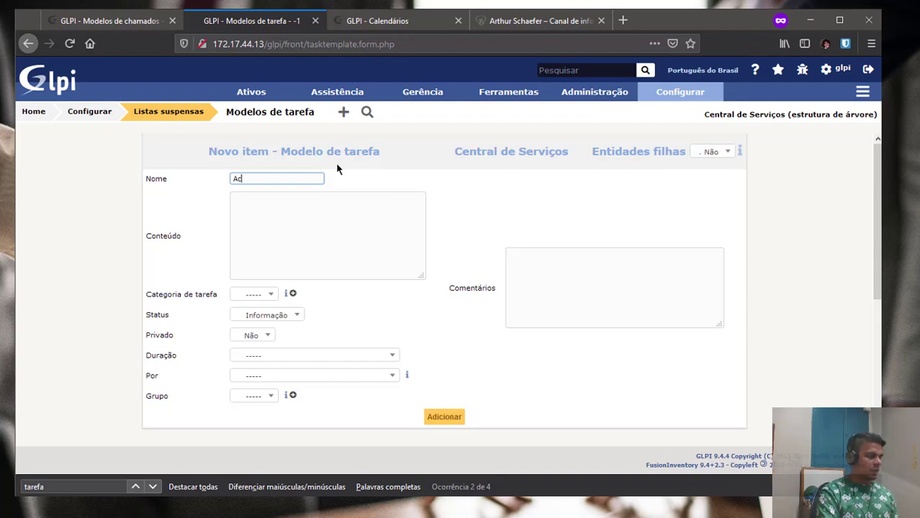
pyautogui.write('ompnhar')
pyautogui.hotkey('ctrl', 'a')
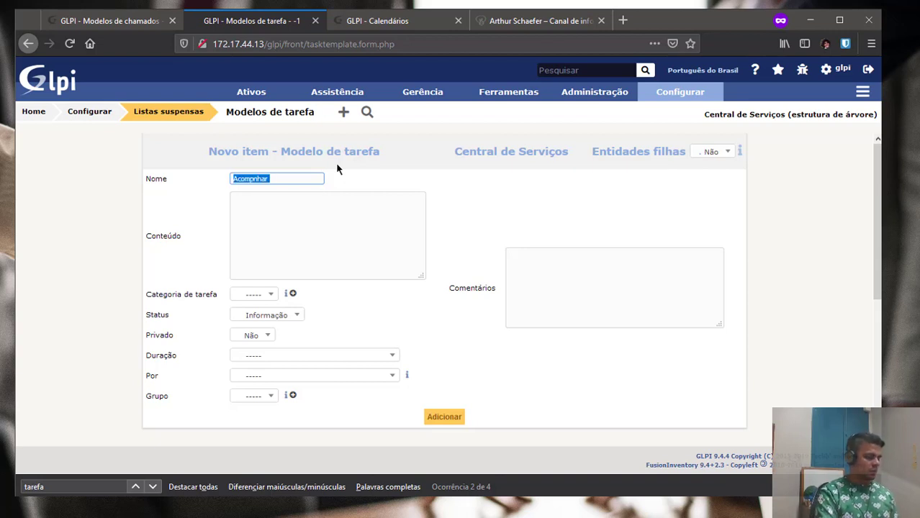
pyautogui.write('A')
pyautogui.press('Tab')
pyautogui.write('compr')
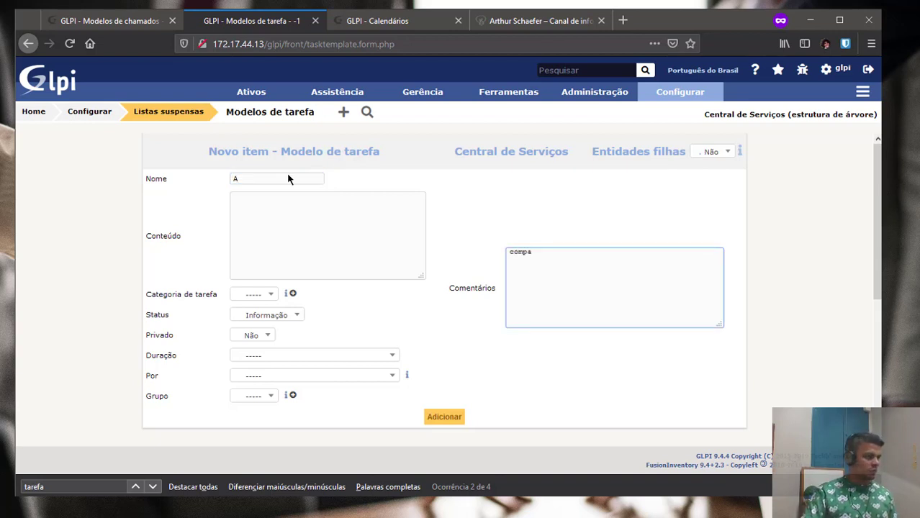
pyautogui.click(282, 178)
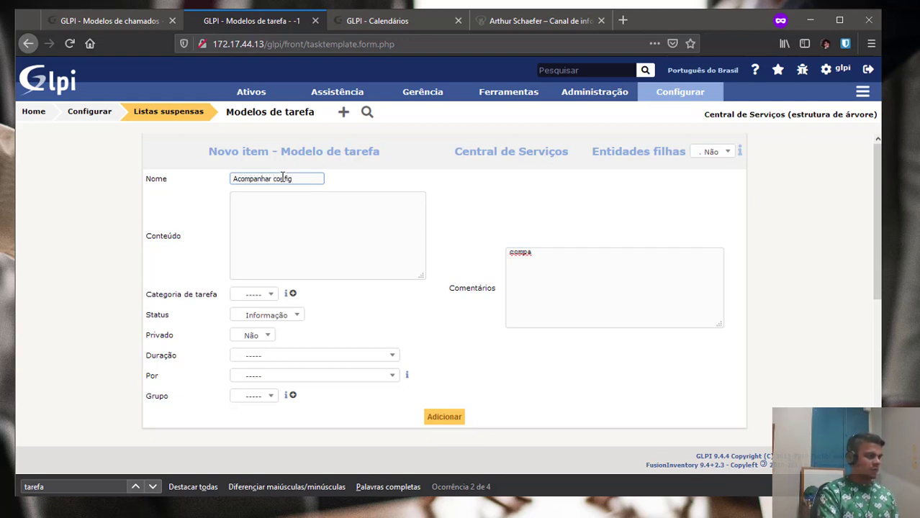
# Write the task content describing follow-up of the e-mail installation and configuration.
pyautogui.click(302, 217)
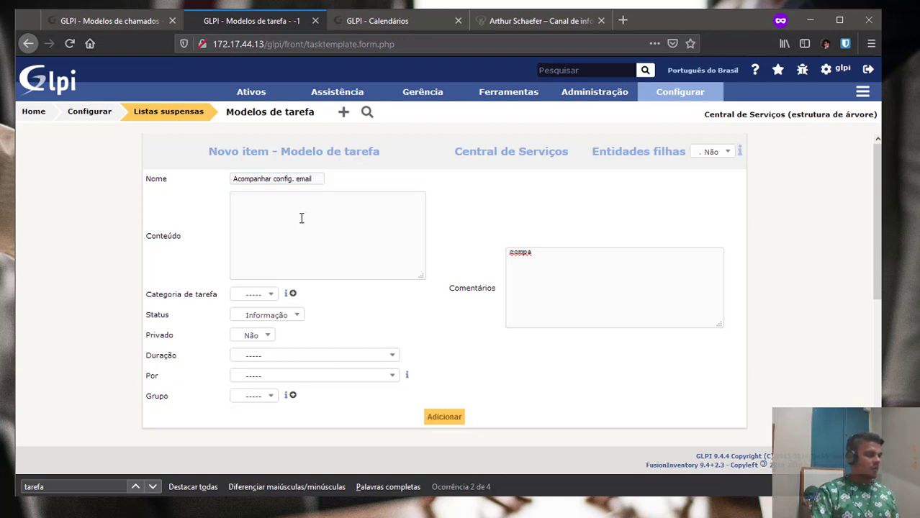
pyautogui.click(301, 218)
pyautogui.write('Acompanhar')
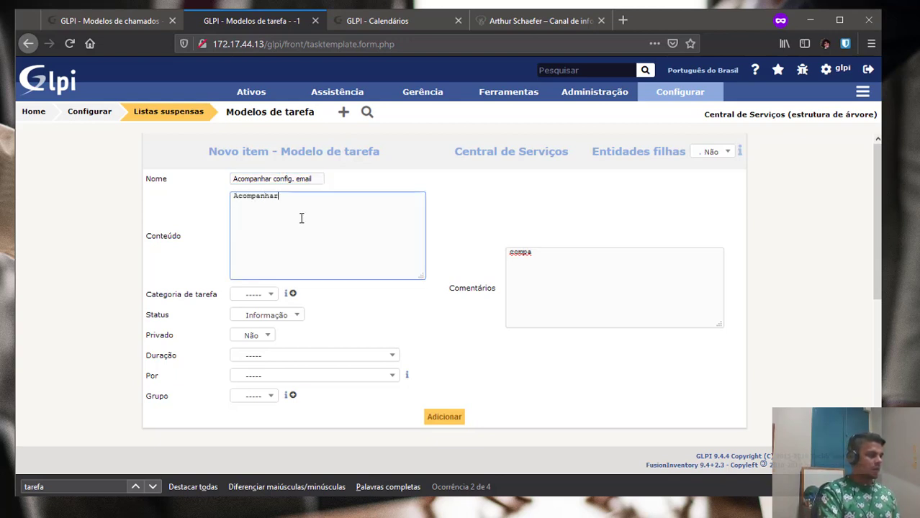
pyautogui.write(' a instalação')
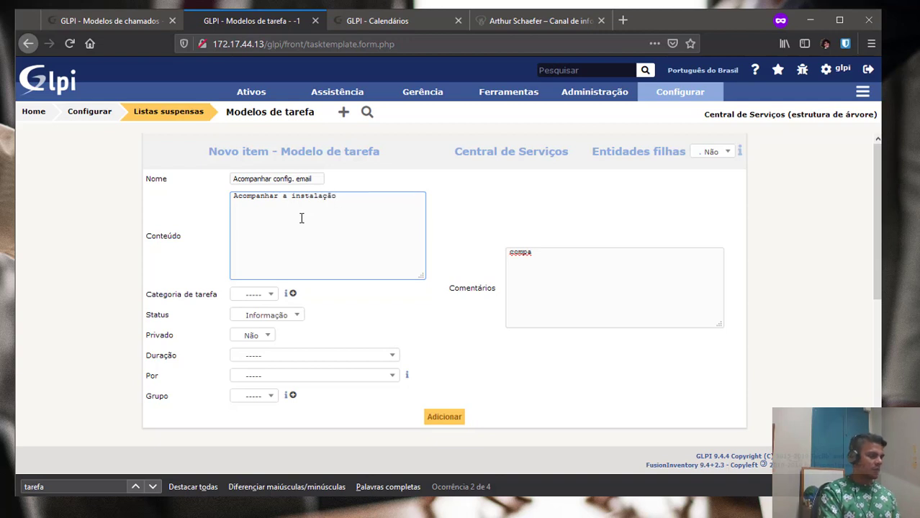
pyautogui.write(' e configuração do e-mail junto ao usua')
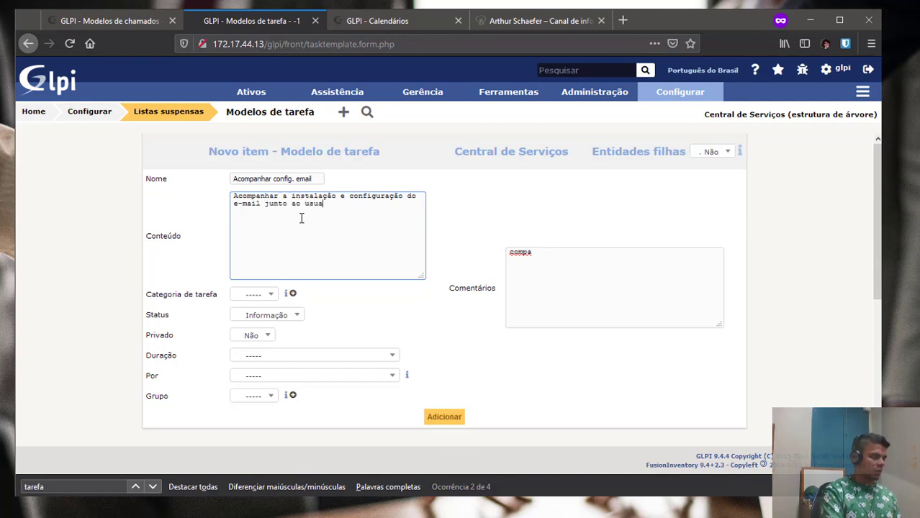
pyautogui.press('BackSpace')
pyautogui.write('ário')
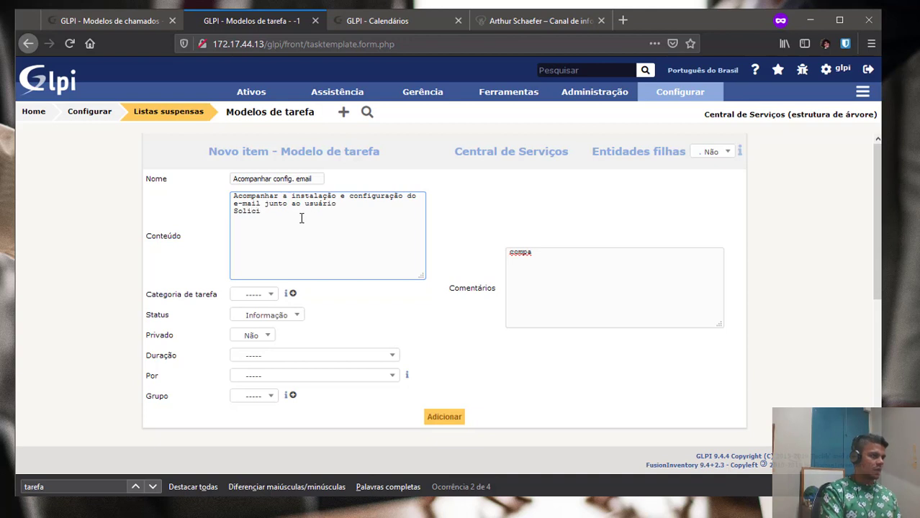
pyautogui.press('BackSpace')
pyautogui.press('BackSpace')
pyautogui.press('BackSpace')
pyautogui.press('BackSpace')
pyautogui.press('BackSpace')
pyautogui.press('BackSpace')
pyautogui.press('BackSpace')
pyautogui.write('Acompanhar a troca da senha in')
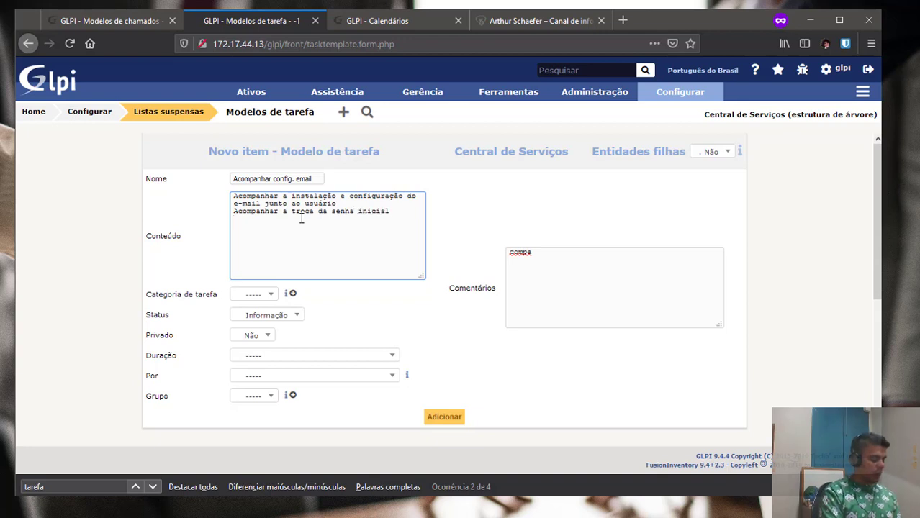
pyautogui.write('primeiras instruções sobre uso')
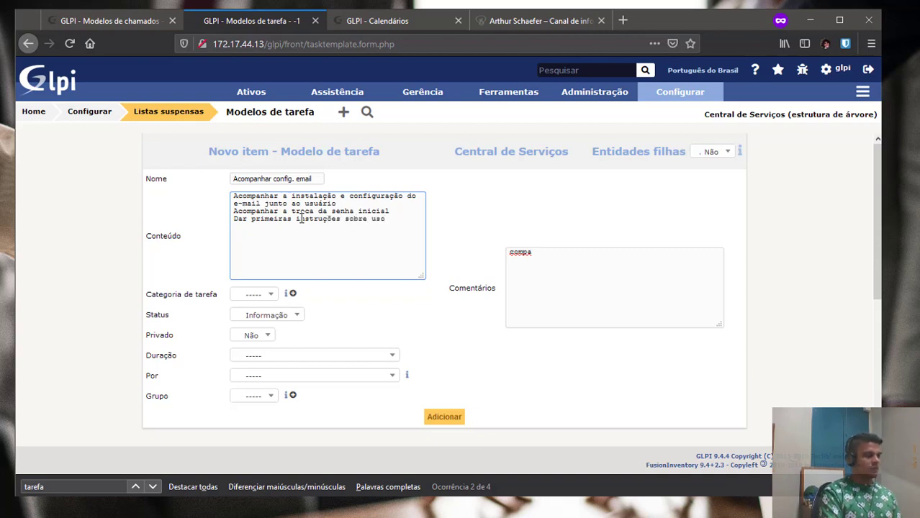
pyautogui.write('il.')
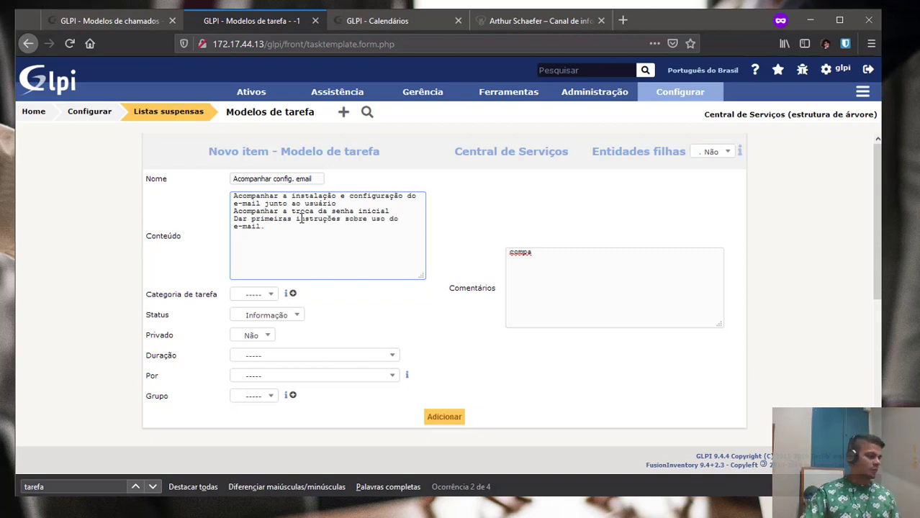
# Set status A fazer and duration 1h00, and erase the stray comment text.
pyautogui.click(260, 315)
pyautogui.click(262, 337)
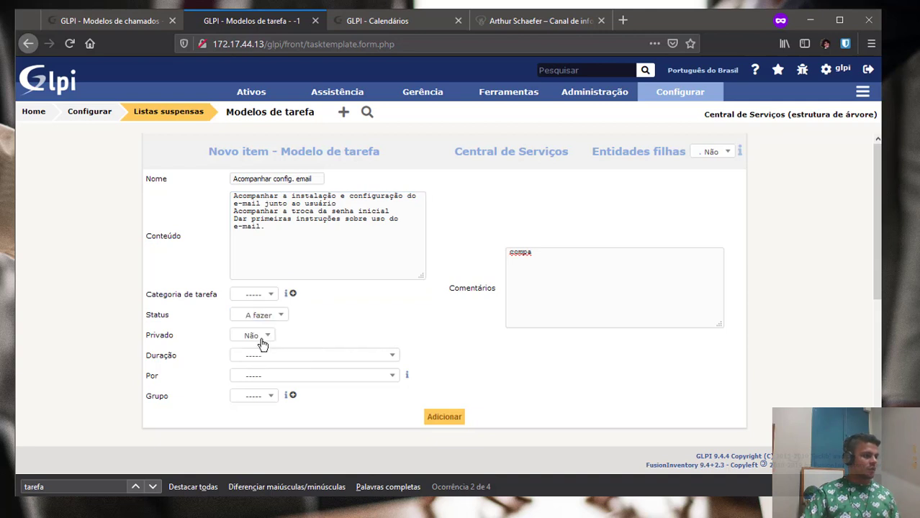
pyautogui.click(235, 356)
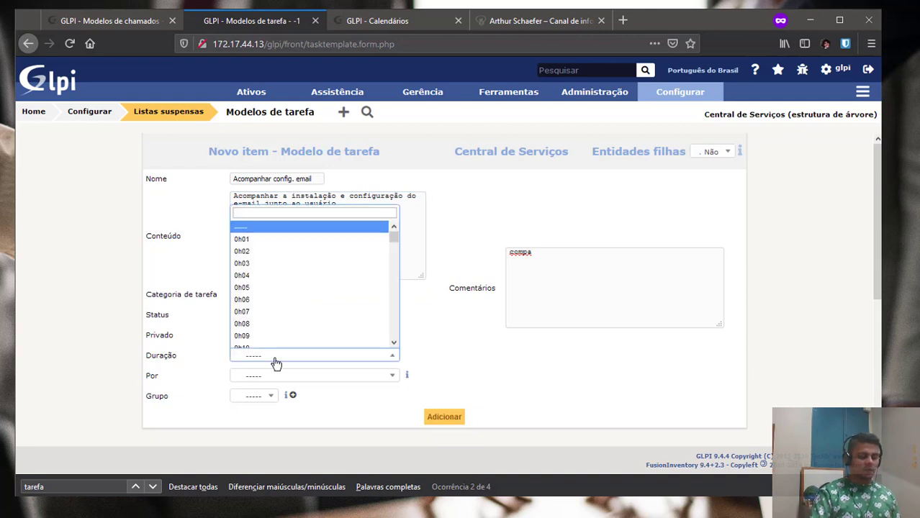
pyautogui.write('1h')
pyautogui.press('Return')
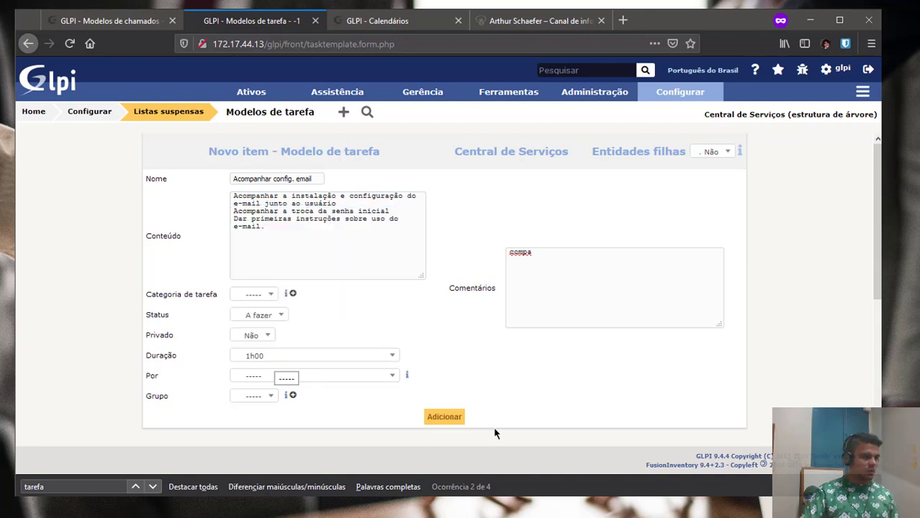
pyautogui.moveTo(540, 253); pyautogui.dragTo(475, 250)
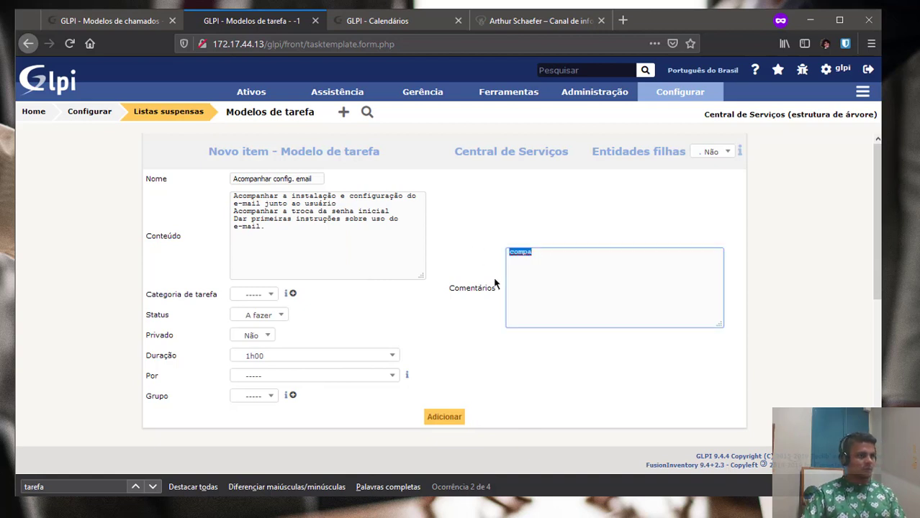
pyautogui.press('Delete')
# Enable child entities, save the follow-up task template, and return to the ticket template.
pyautogui.click(704, 154)
pyautogui.click(701, 177)
pyautogui.click(437, 417)
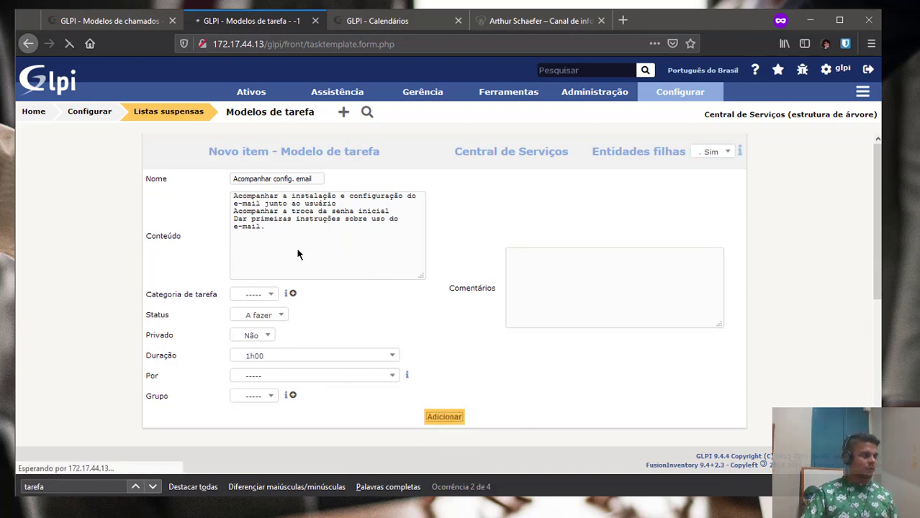
pyautogui.click(115, 27)
# Add the predefined Tarefa 'Criar conta no servidor de email' to the ticket template.
pyautogui.click(619, 221)
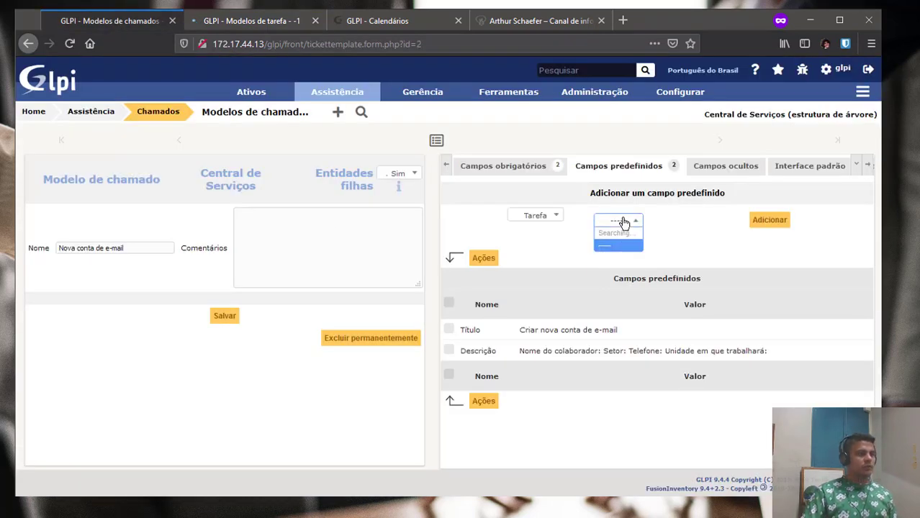
pyautogui.click(643, 273)
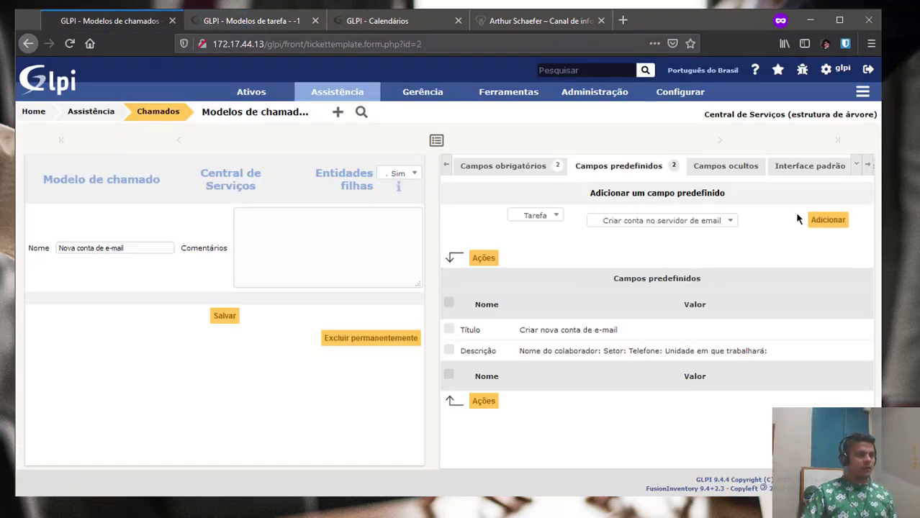
pyautogui.click(829, 223)
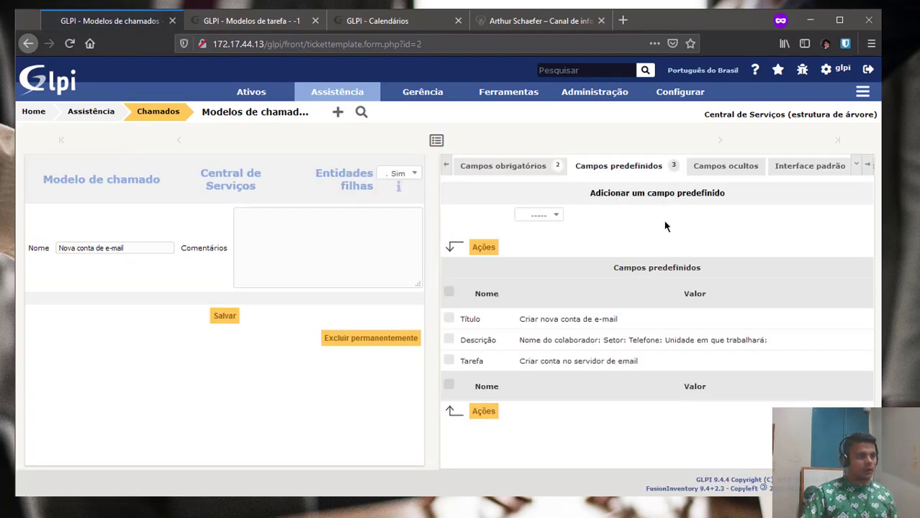
# Add a second predefined Tarefa field using 'Acompanhar config. email'.
pyautogui.click(552, 216)
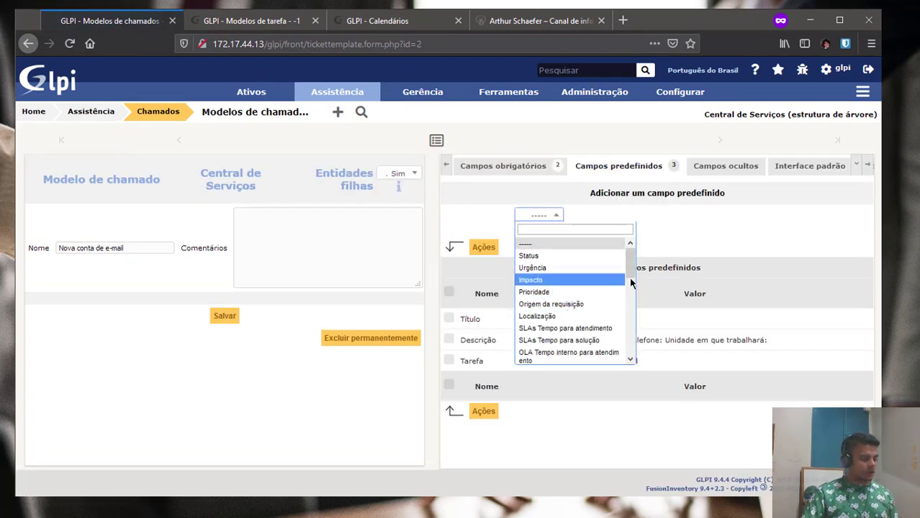
pyautogui.write('tare')
pyautogui.click(565, 301)
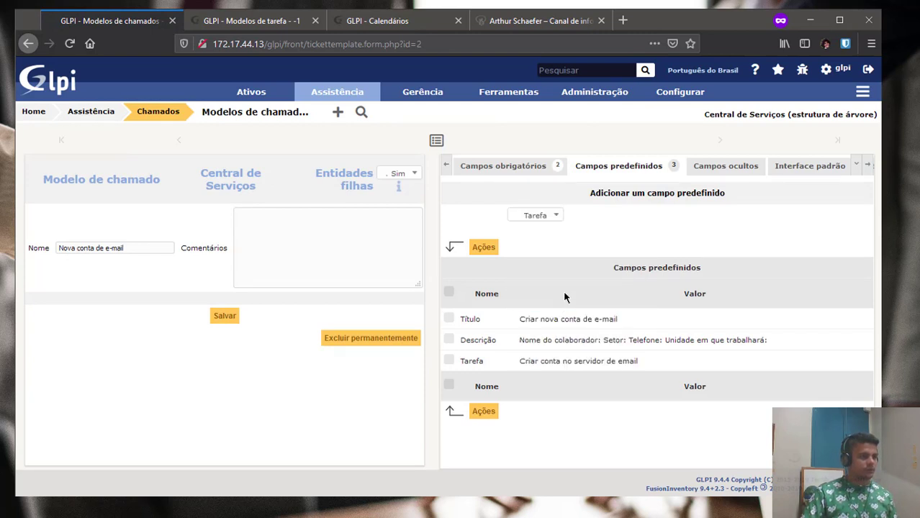
pyautogui.click(634, 220)
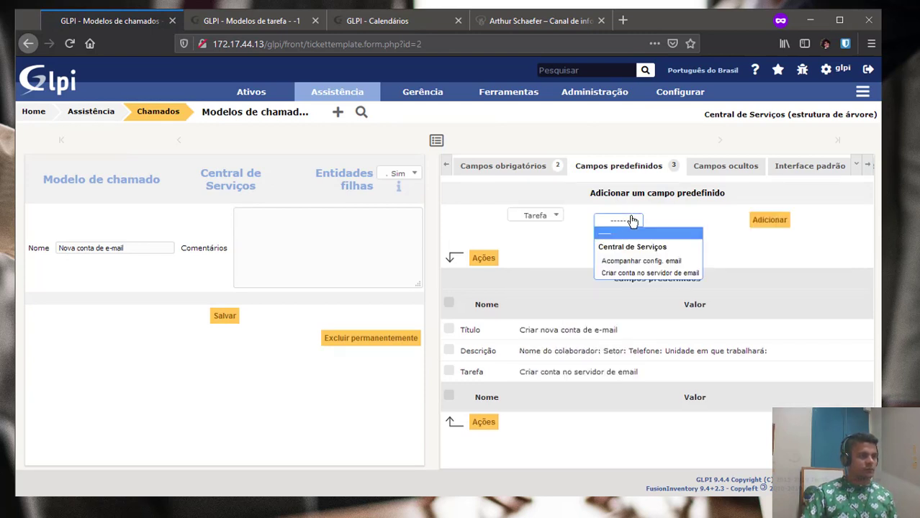
pyautogui.click(647, 261)
pyautogui.click(819, 226)
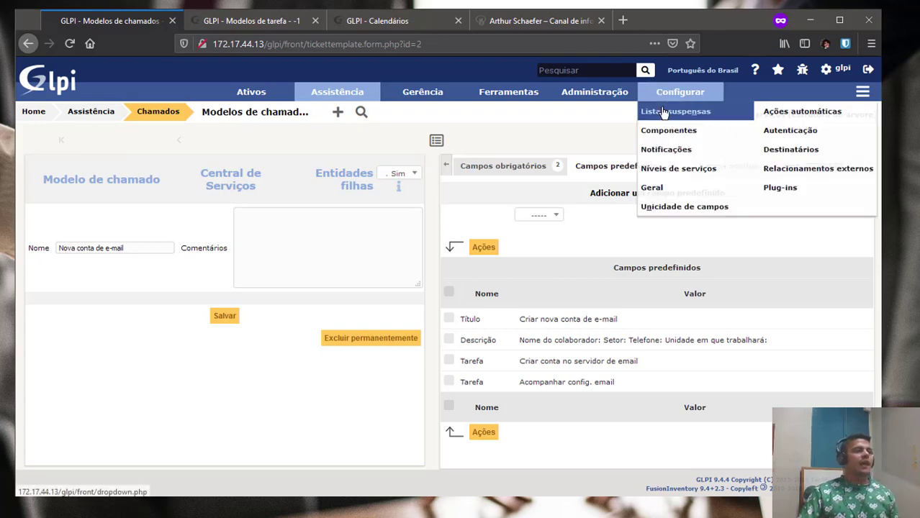
# Open the Requisição de E-mail ticket category from the dropdown lists.
pyautogui.click(251, 20)
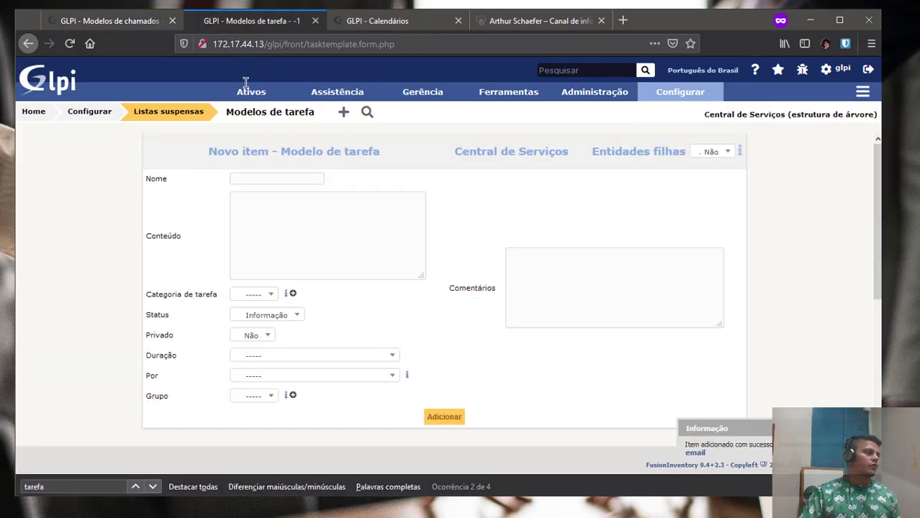
pyautogui.click(186, 117)
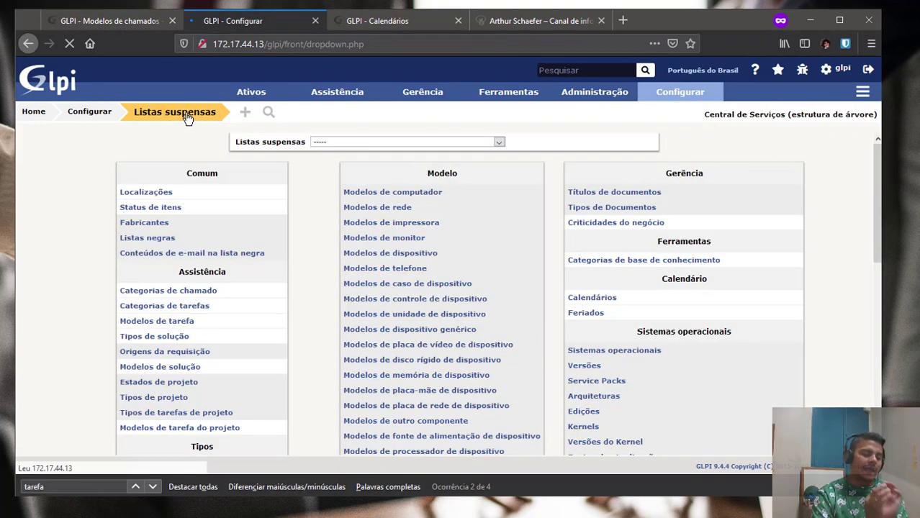
pyautogui.click(160, 295)
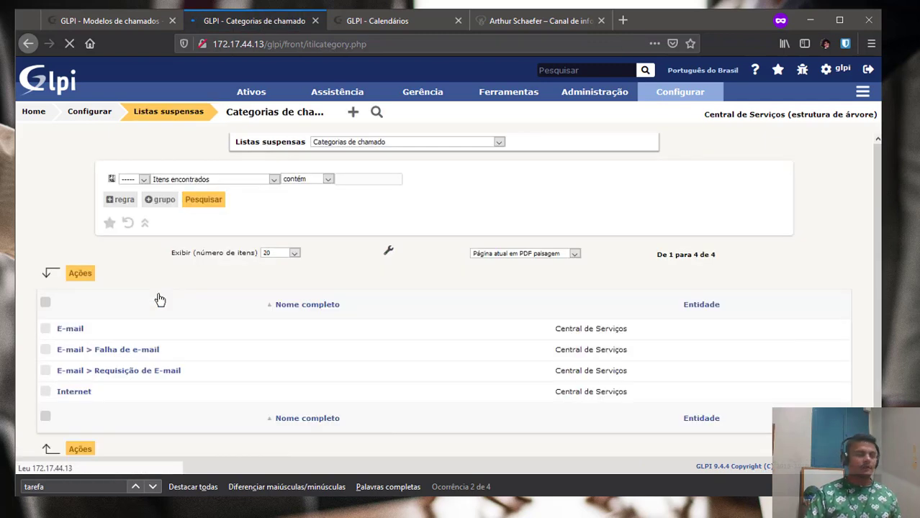
pyautogui.click(118, 359)
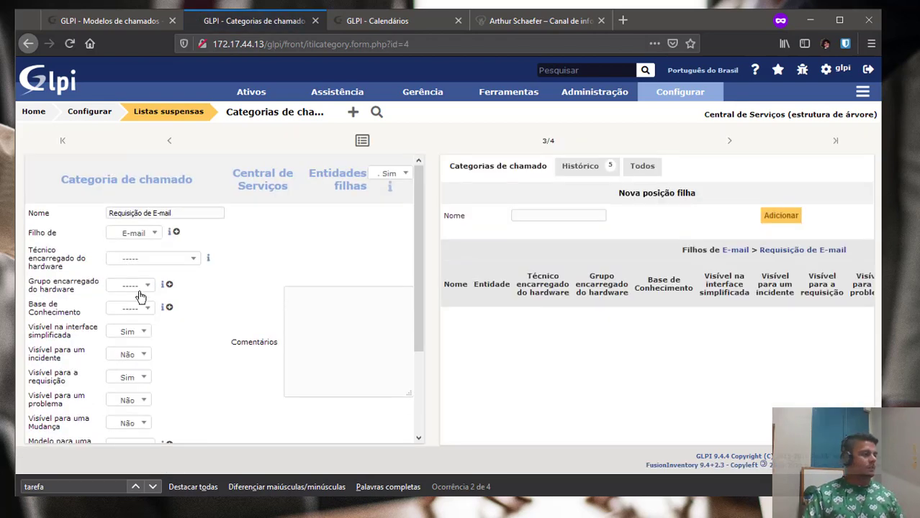
pyautogui.scroll(-5, 129, 394)
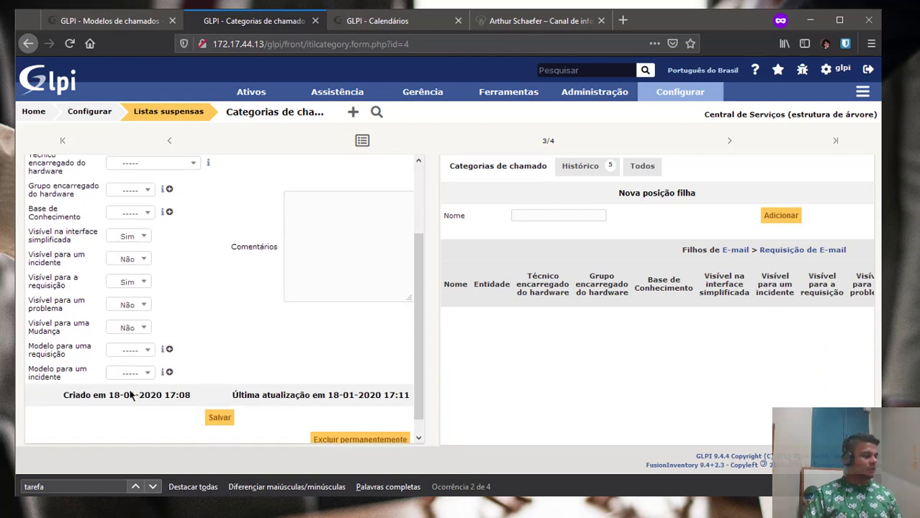
pyautogui.scroll(5, 131, 396)
pyautogui.scroll(-4, 173, 362)
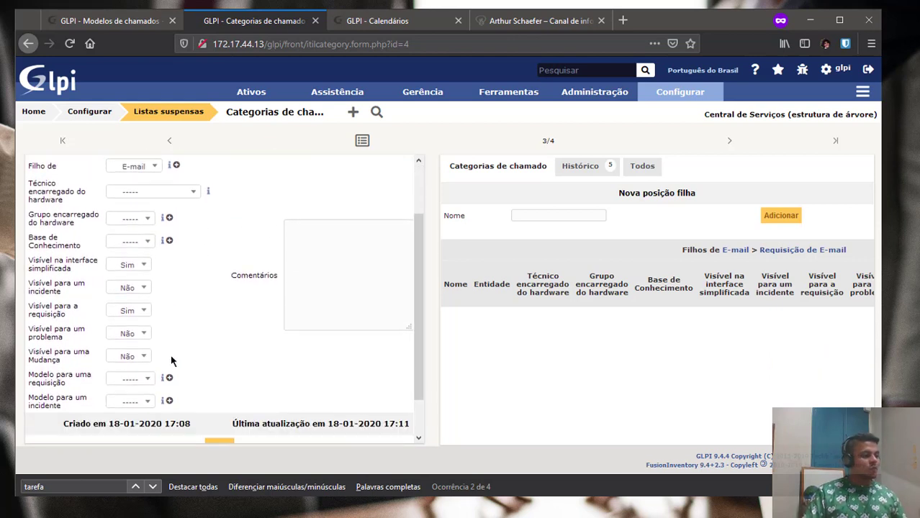
# Set the category's request template to Nova conta de e-mail and save.
pyautogui.click(126, 405)
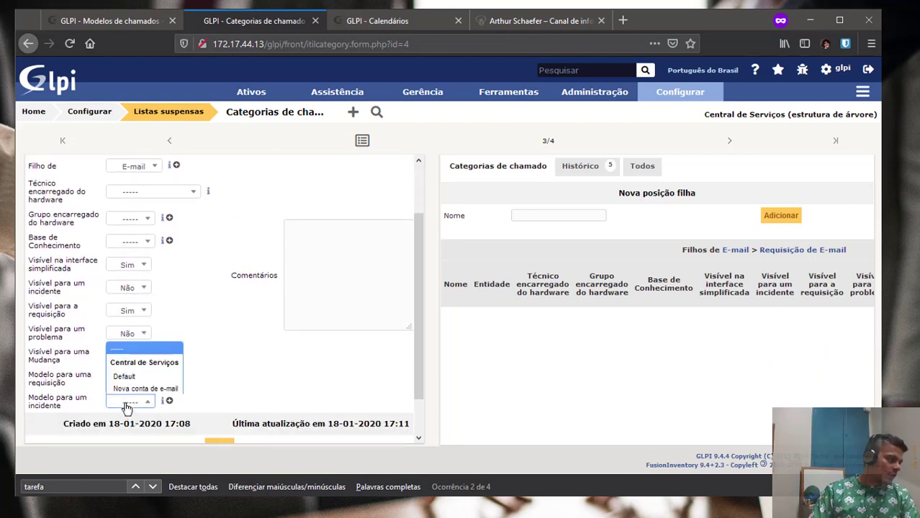
pyautogui.click(209, 385)
pyautogui.click(130, 380)
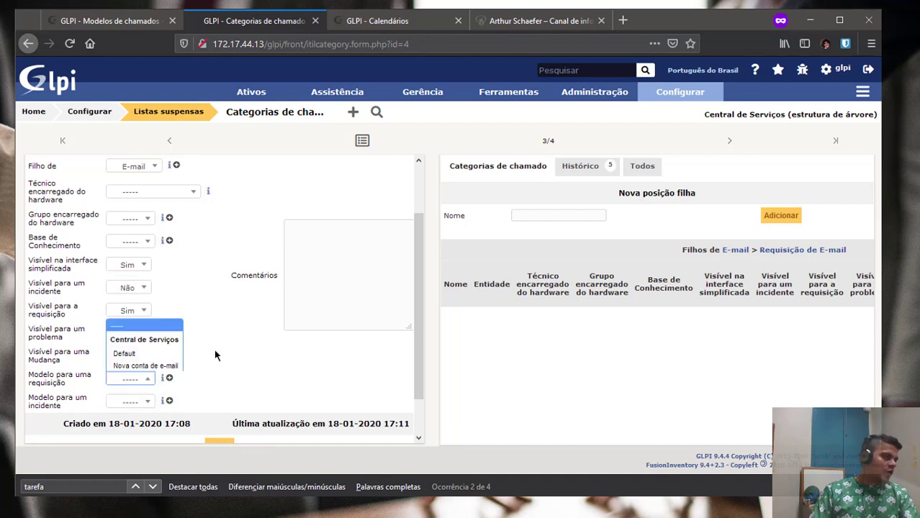
pyautogui.click(165, 365)
pyautogui.scroll(-2, 267, 389)
pyautogui.click(220, 400)
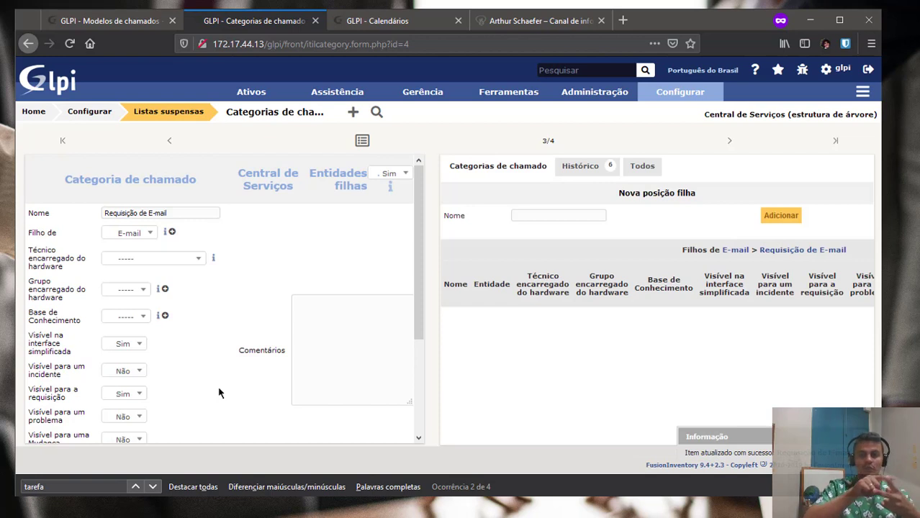
# Leave the incident template empty, save the category, and return to the ticket template page.
pyautogui.scroll(-3, 217, 358)
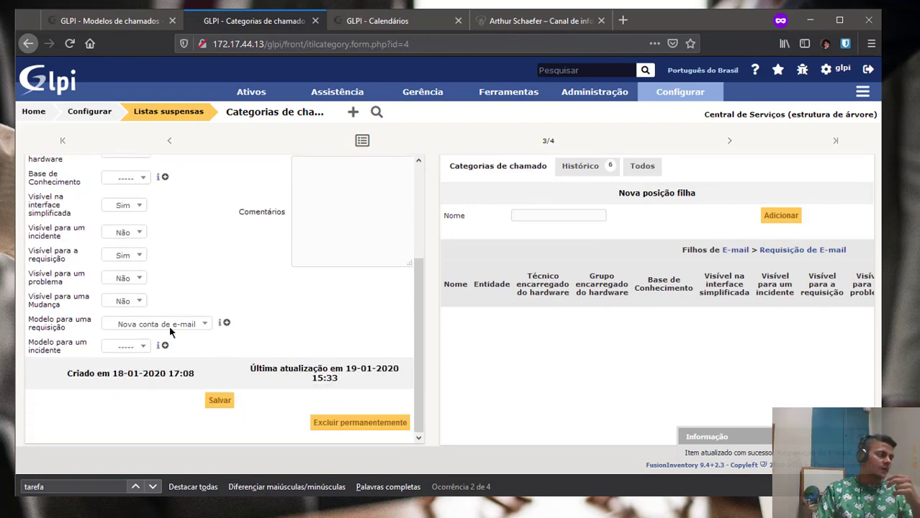
pyautogui.click(146, 349)
pyautogui.click(123, 383)
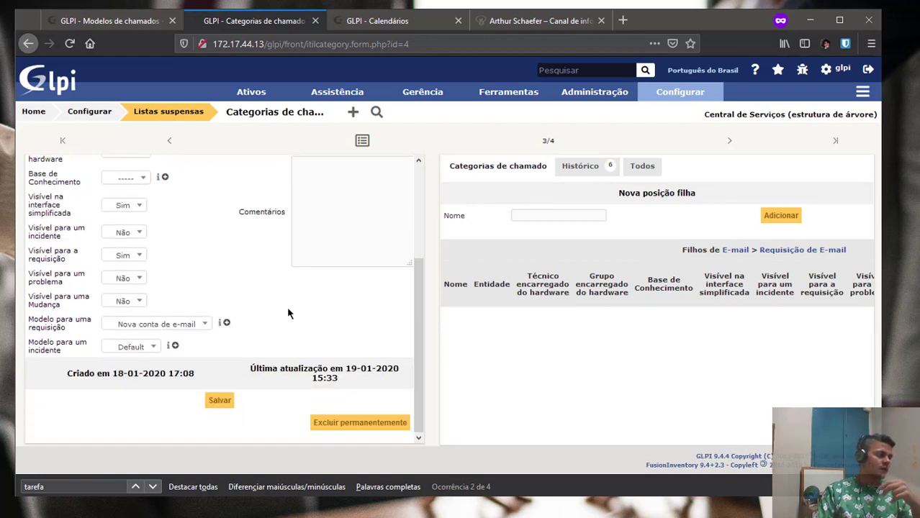
pyautogui.click(133, 350)
pyautogui.click(120, 371)
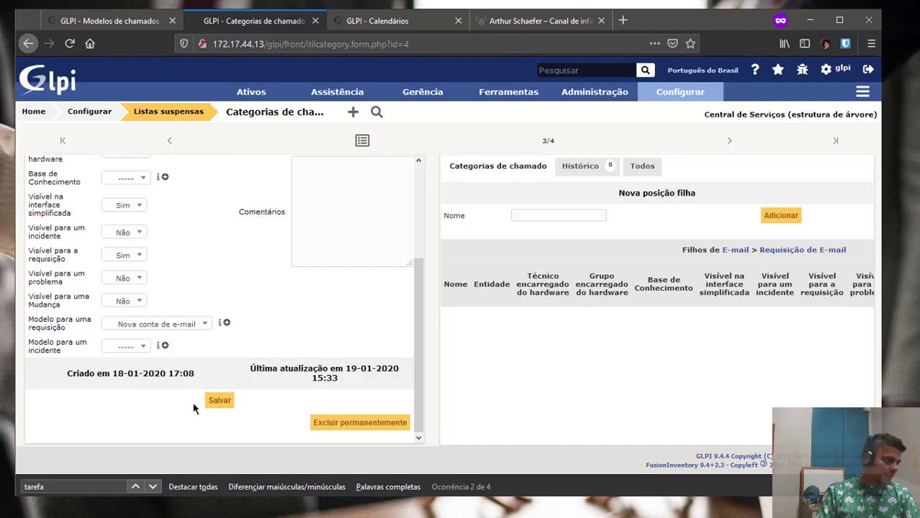
pyautogui.click(219, 400)
pyautogui.click(110, 20)
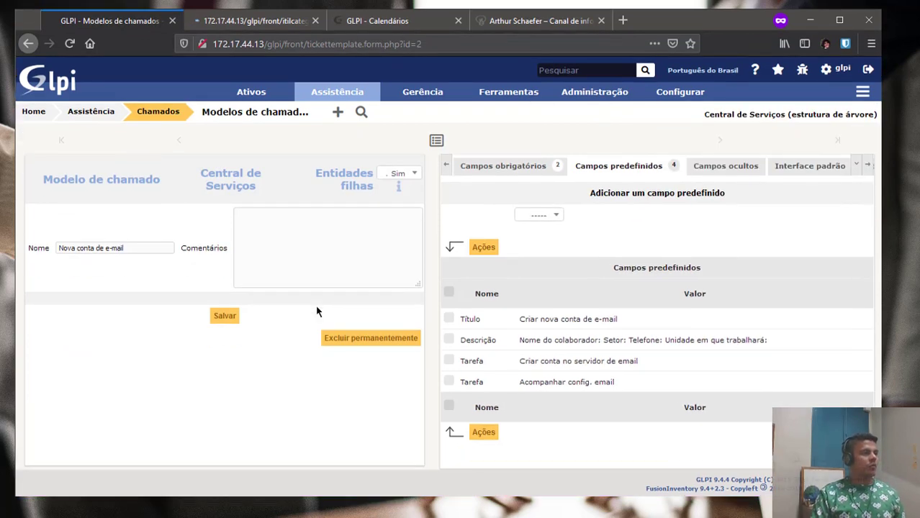
# In the self-service window, make the ticket a Requisição in category E-mail > Requisição de E-mail.
pyautogui.hotkey('alt', 'Tab')
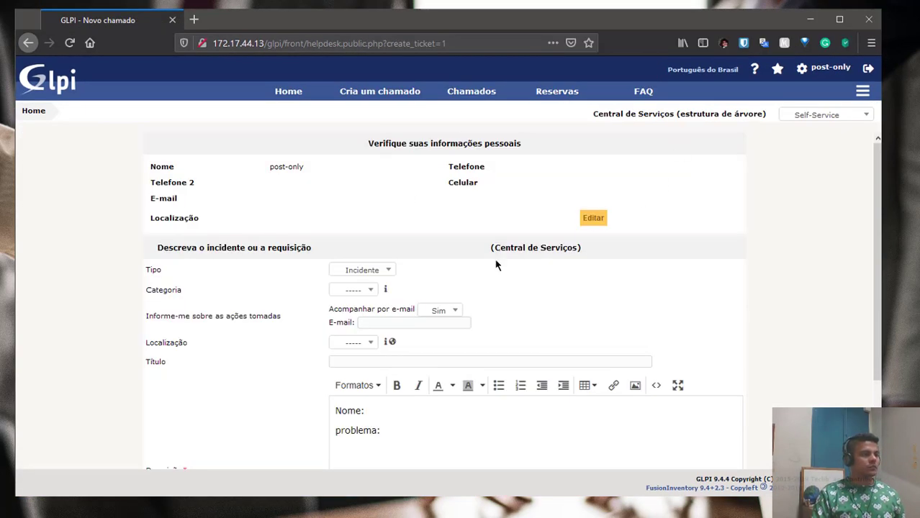
pyautogui.scroll(-2, 344, 281)
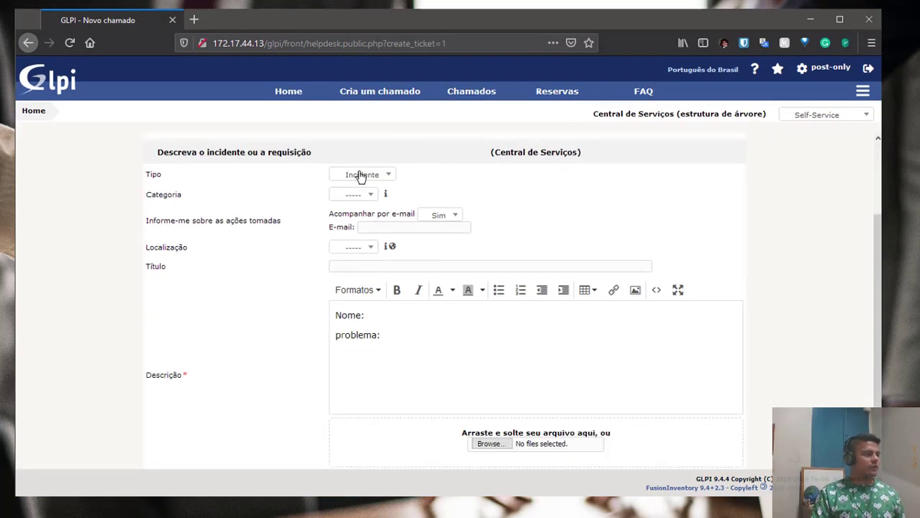
pyautogui.click(355, 196)
pyautogui.click(363, 180)
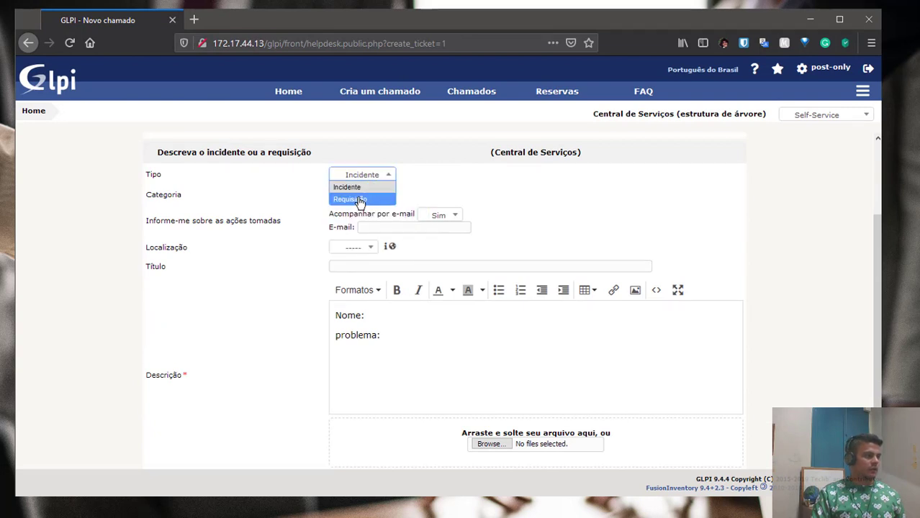
pyautogui.click(356, 199)
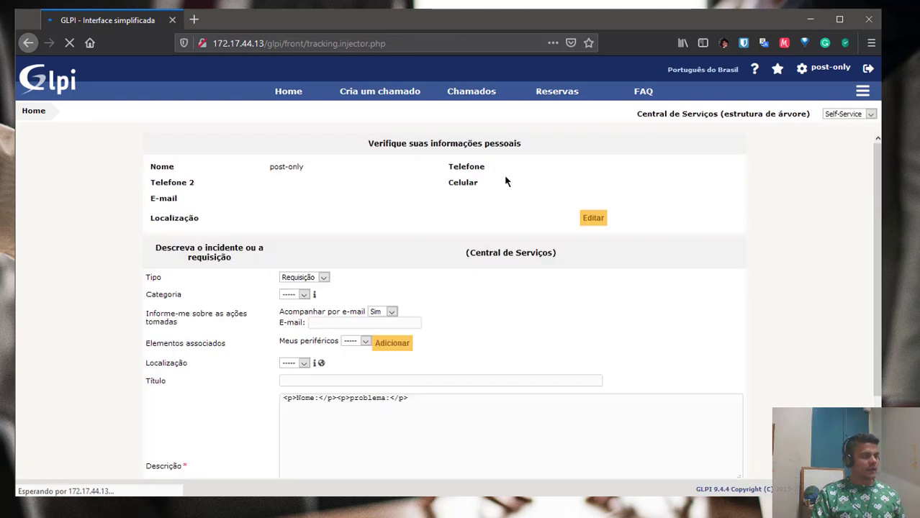
pyautogui.click(315, 301)
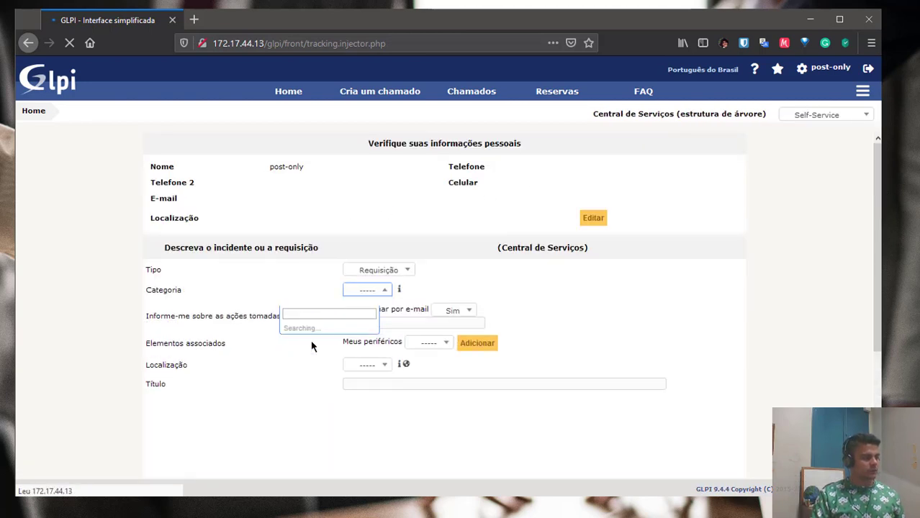
pyautogui.click(364, 344)
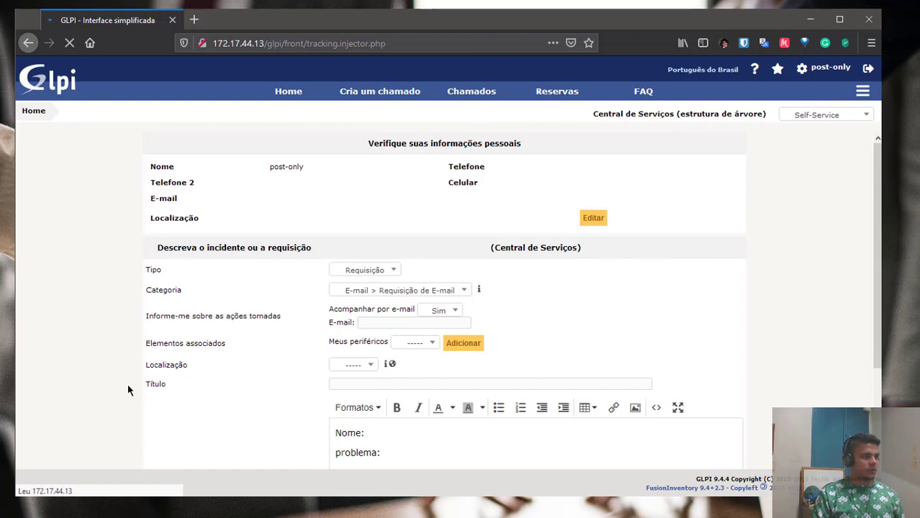
# Fill the description with the employee's name, sector Financeiro, phone and Igrejinha, then submit.
pyautogui.scroll(-5, 128, 391)
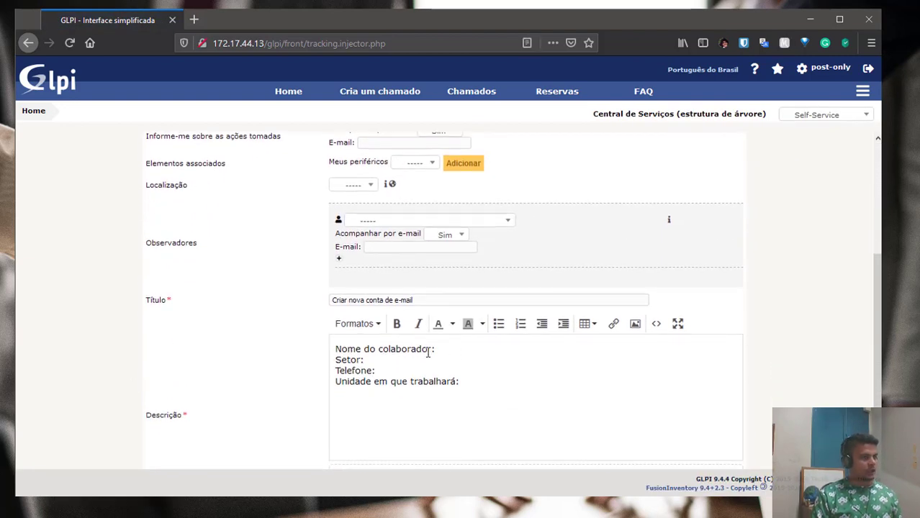
pyautogui.click(451, 349)
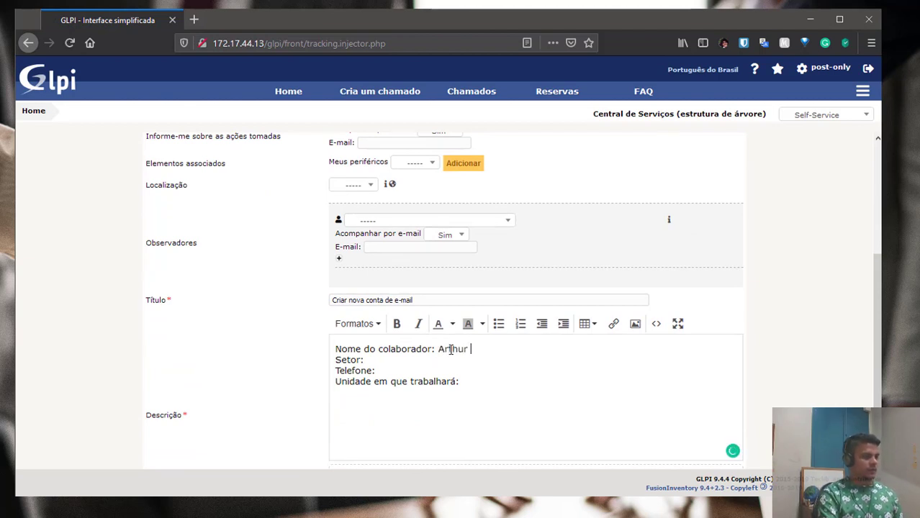
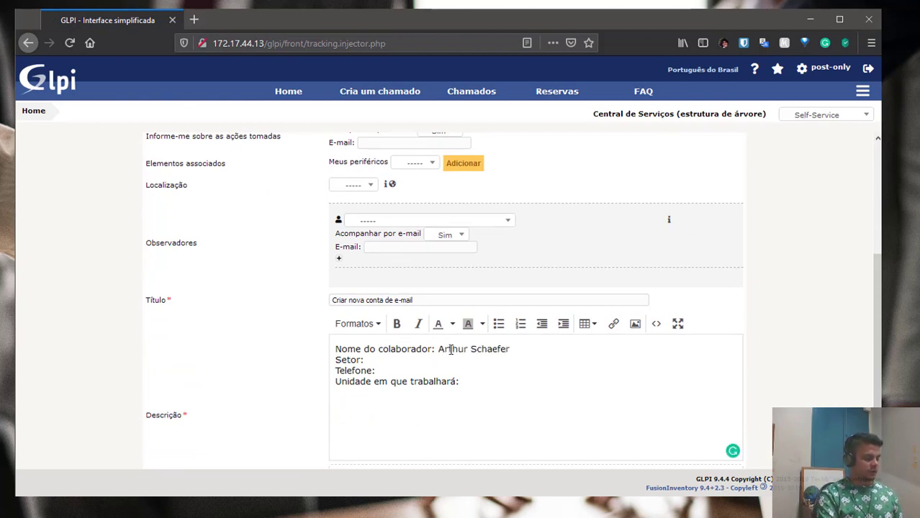
pyautogui.press('Down')
pyautogui.write('Financeiro')
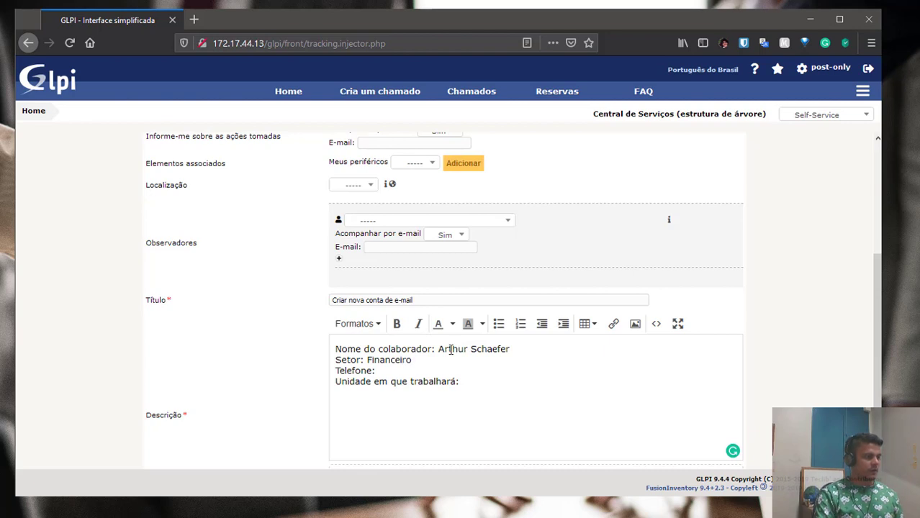
pyautogui.press('Down')
pyautogui.write('51 ')
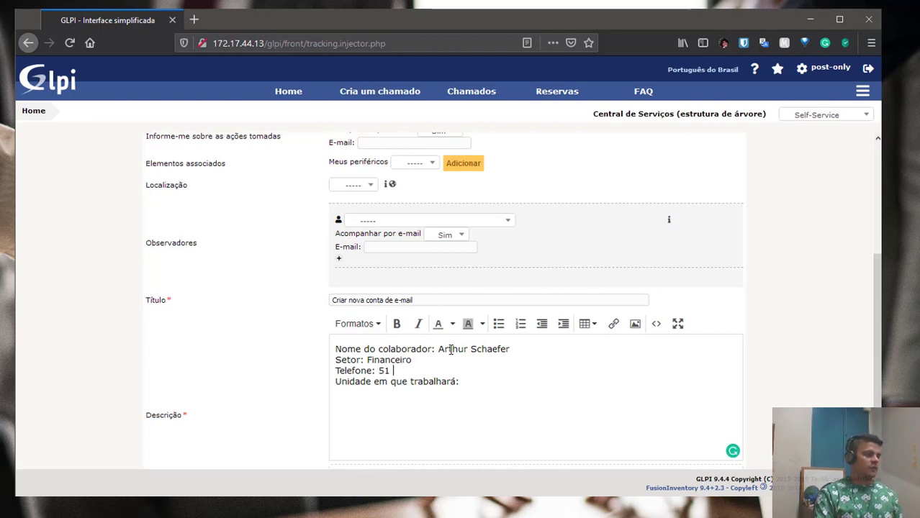
pyautogui.write('5555 ')
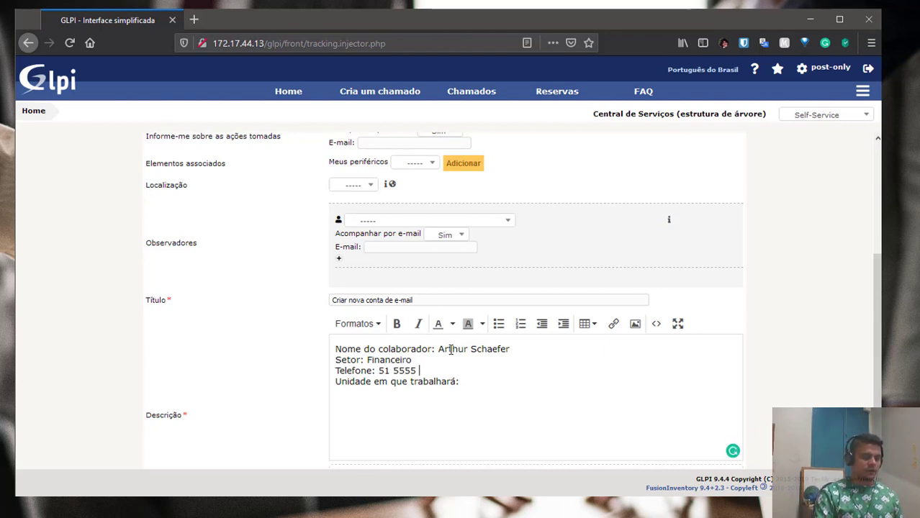
pyautogui.write('5555')
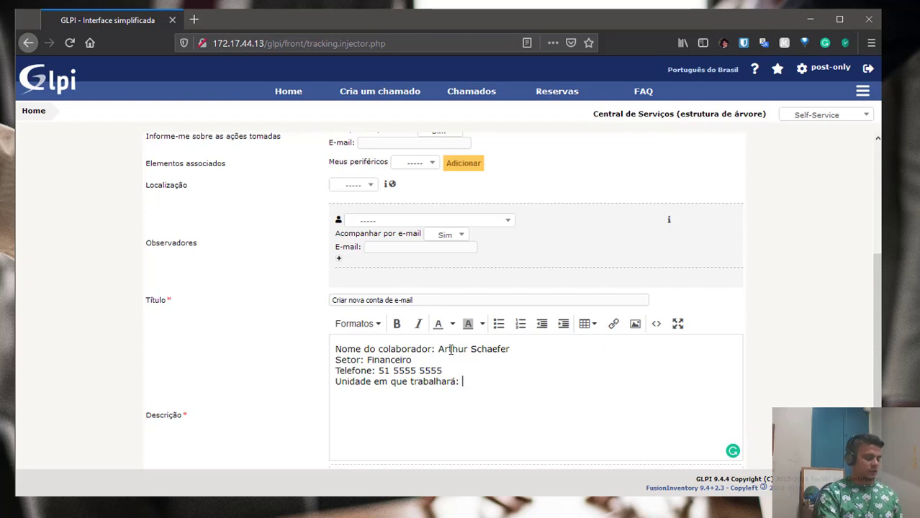
pyautogui.write('reji')
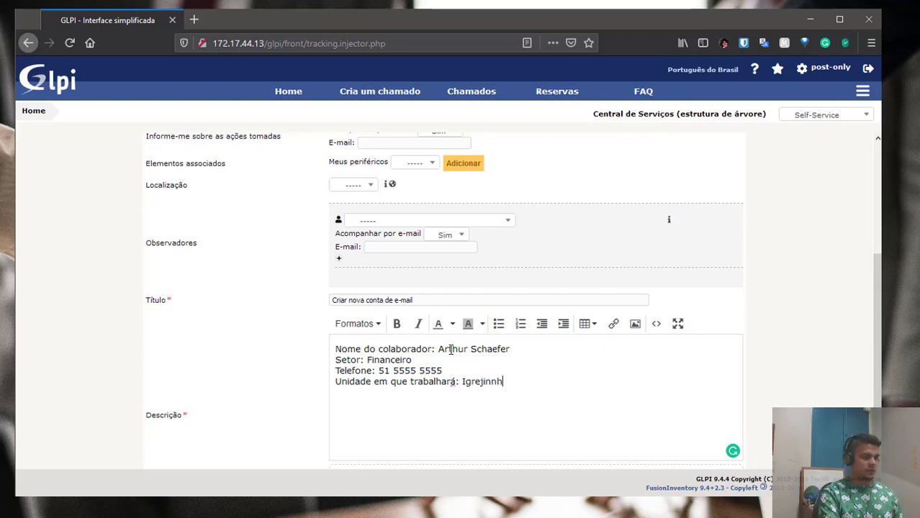
pyautogui.write('nha')
pyautogui.scroll(-2, 365, 382)
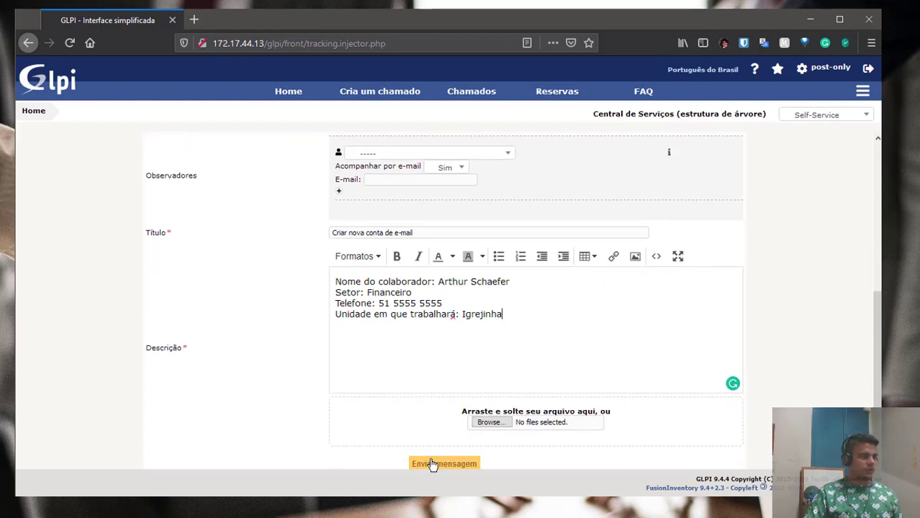
pyautogui.scroll(3, 274, 231)
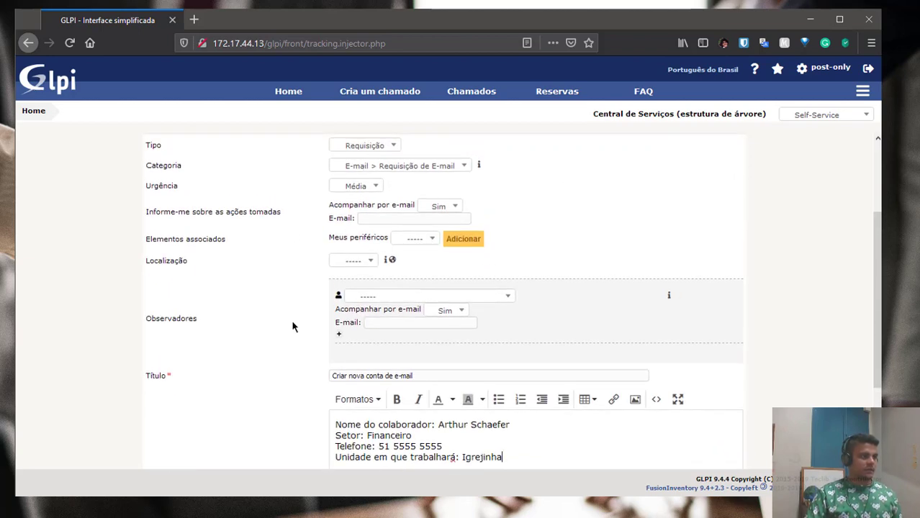
pyautogui.scroll(-3, 346, 345)
pyautogui.click(444, 464)
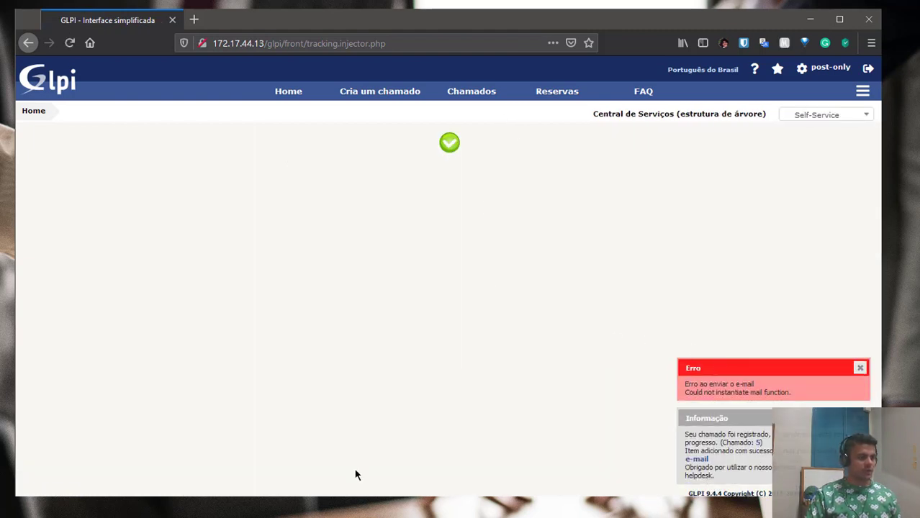
# Open ticket 5 to review its predefined tasks, then return to the administrator's window.
pyautogui.click(758, 442)
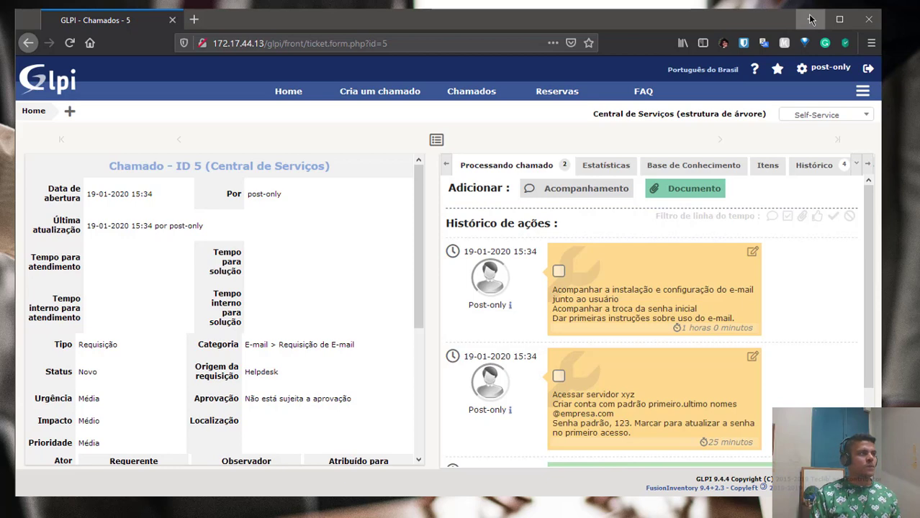
pyautogui.hotkey('alt', 'Tab')
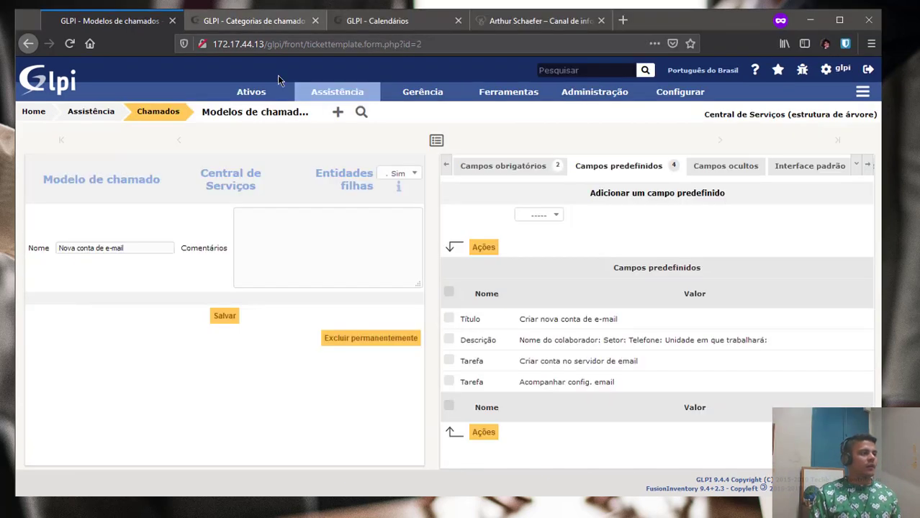
# Open ticket 5 'Criar nova conta de e-mail' from the Chamados list.
pyautogui.moveTo(294, 99)
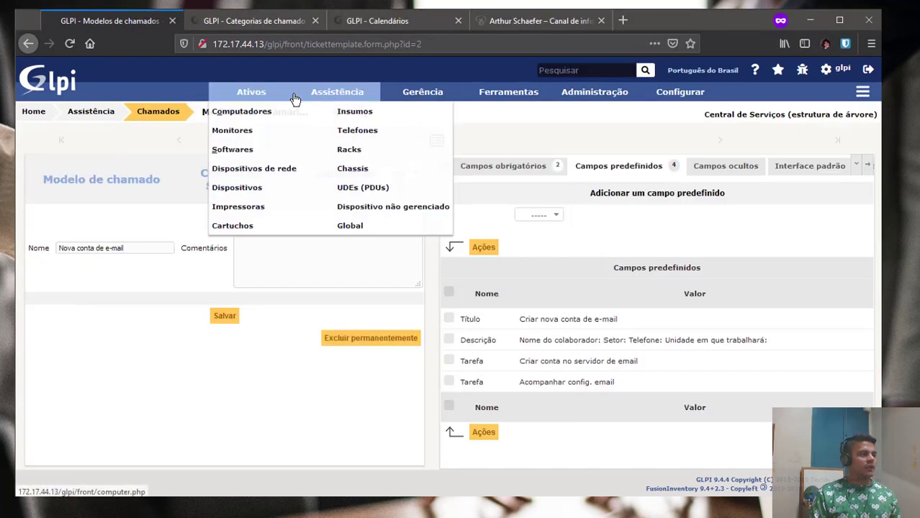
pyautogui.click(338, 121)
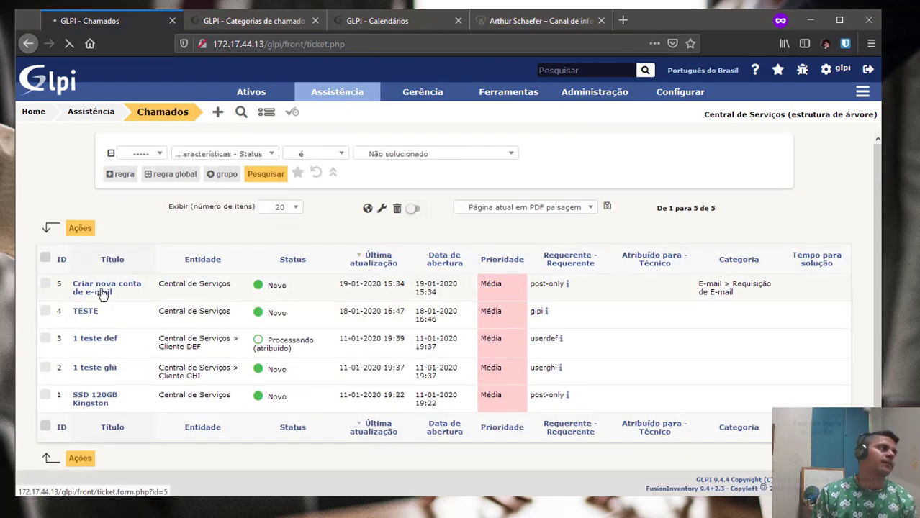
pyautogui.click(102, 292)
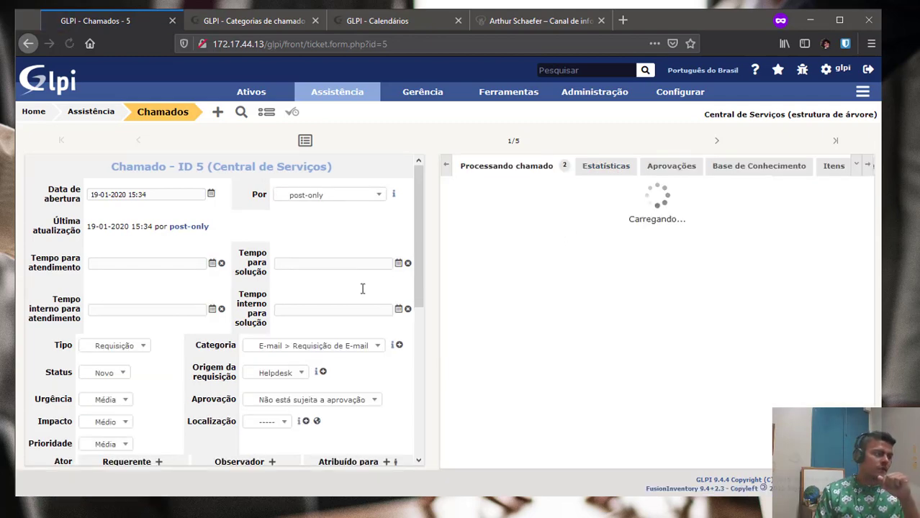
# Mark the 'Acessar servidor xyz' task as done in the ticket's action history.
pyautogui.scroll(-3, 362, 289)
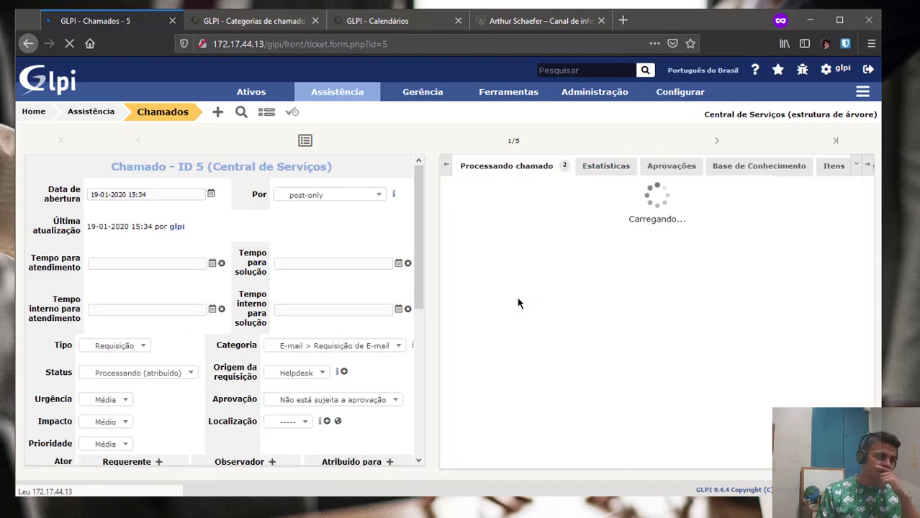
pyautogui.scroll(-3, 585, 266)
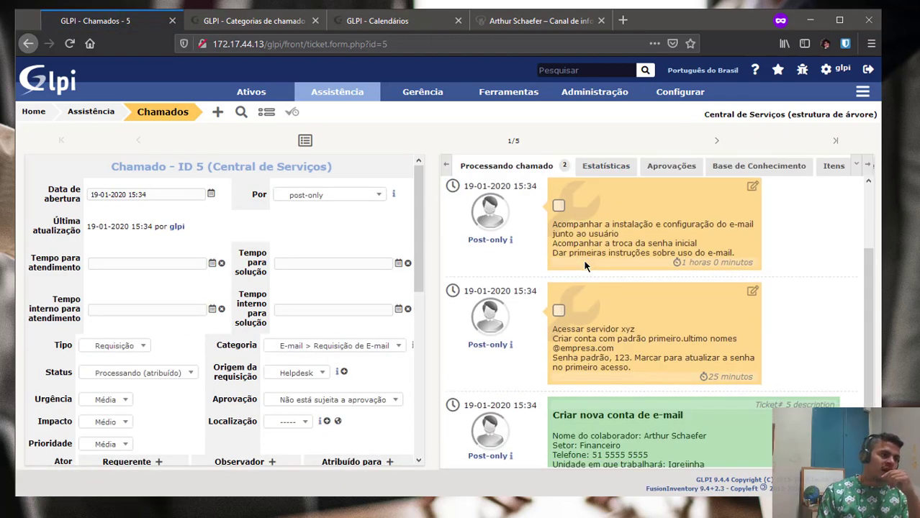
pyautogui.scroll(2, 584, 347)
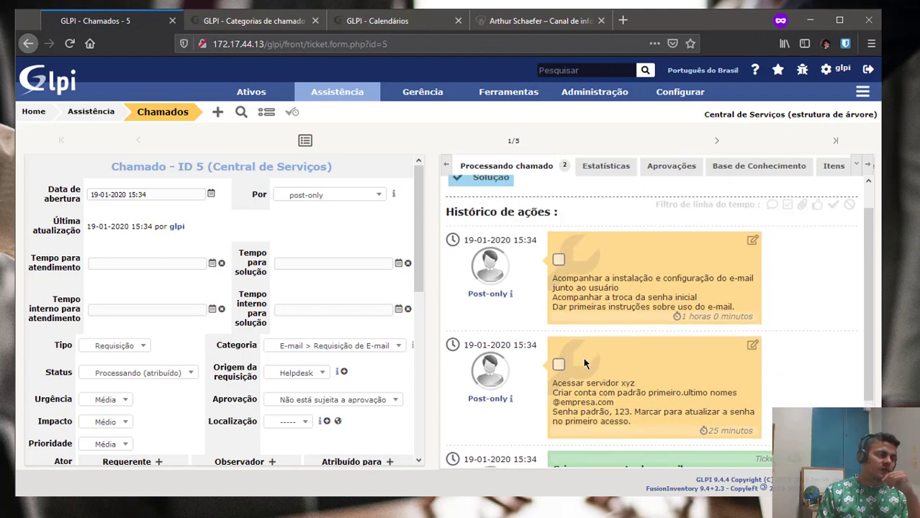
pyautogui.click(560, 365)
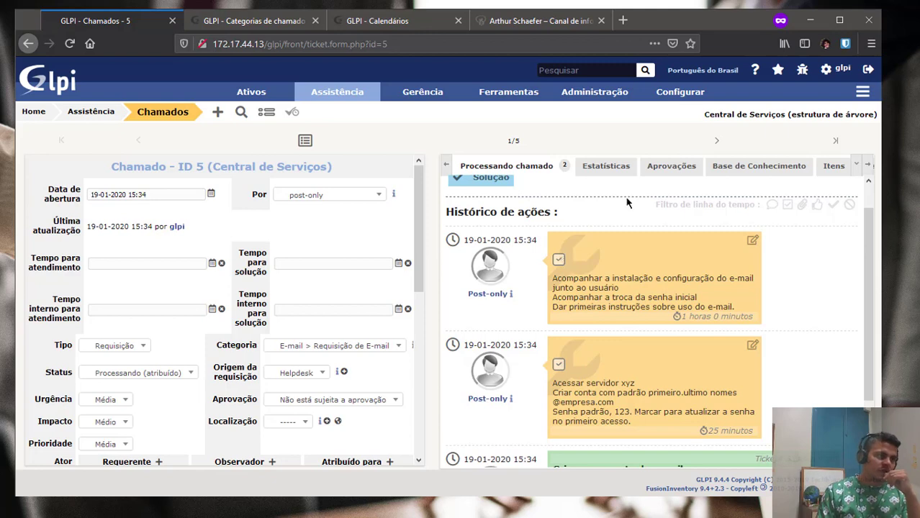
pyautogui.scroll(1, 543, 212)
# Start a solution for ticket 5 and begin creating a new solution template.
pyautogui.click(489, 210)
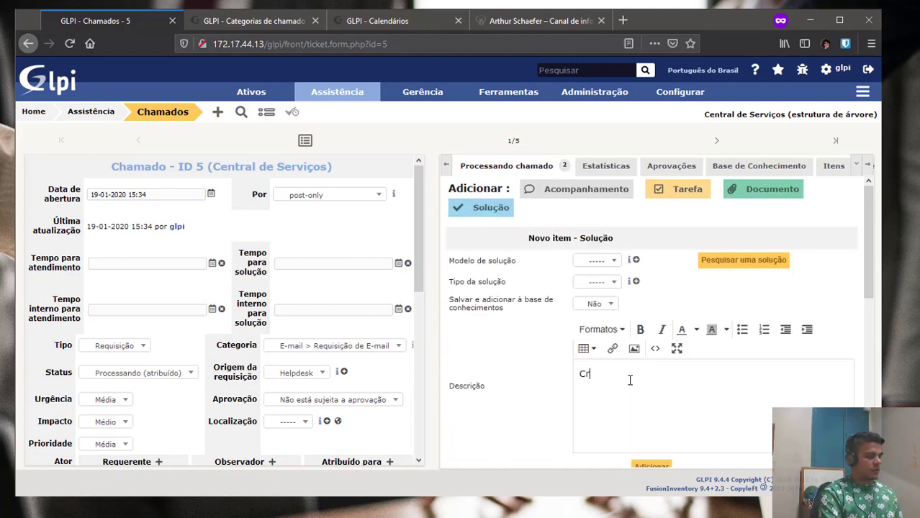
pyautogui.write('Criada conta')
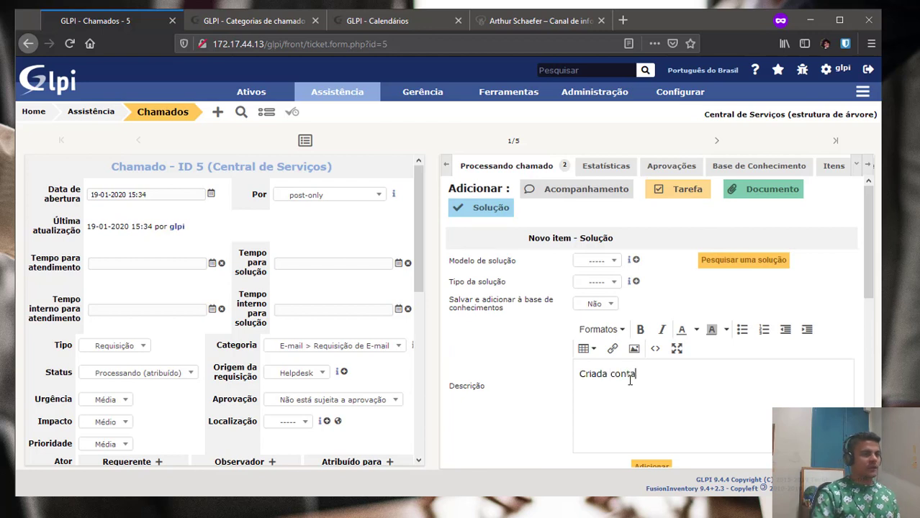
pyautogui.click(608, 261)
pyautogui.click(608, 261)
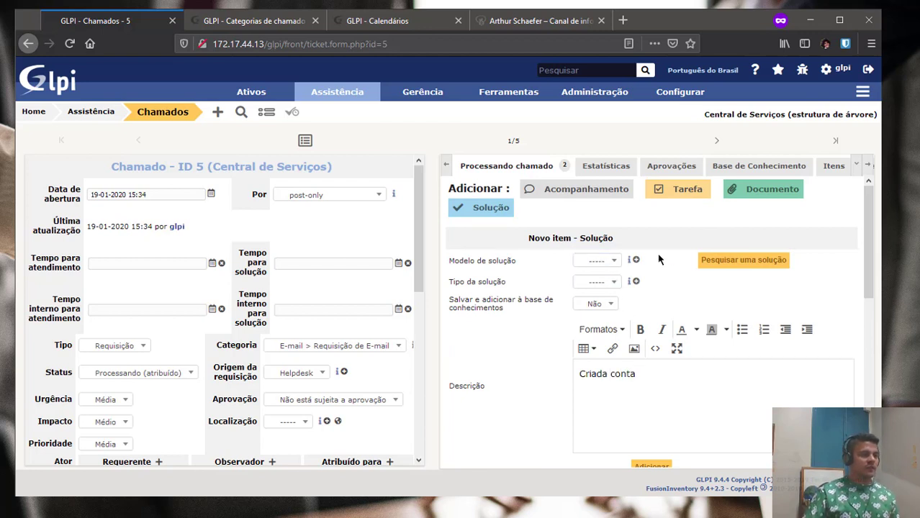
pyautogui.click(636, 261)
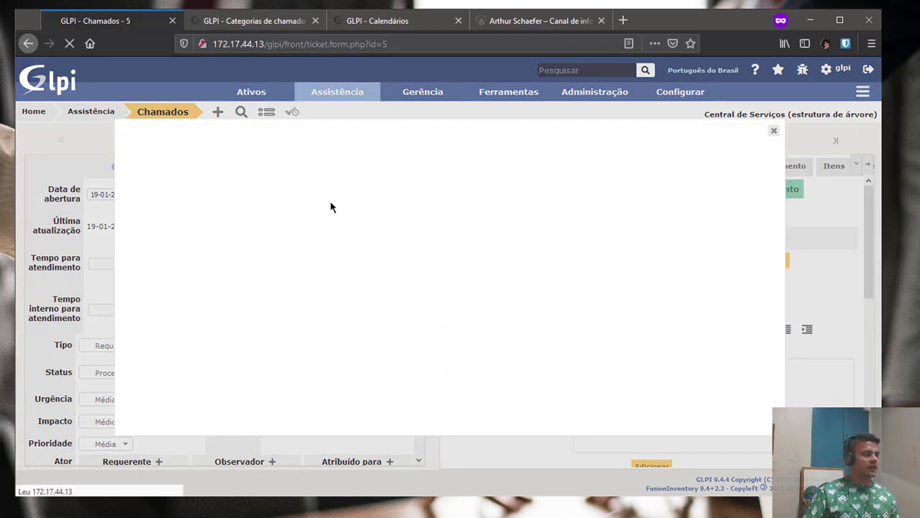
# Name the template 'Nova conta de email' with text 'Criada nova conta de e-mail conforme parâmetros solicitados.'.
pyautogui.click(291, 192)
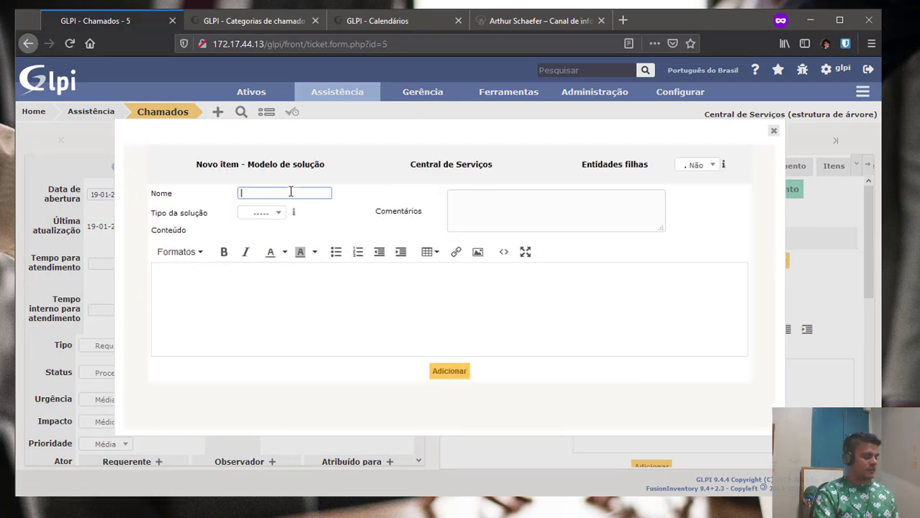
pyautogui.write('Nova conta de ')
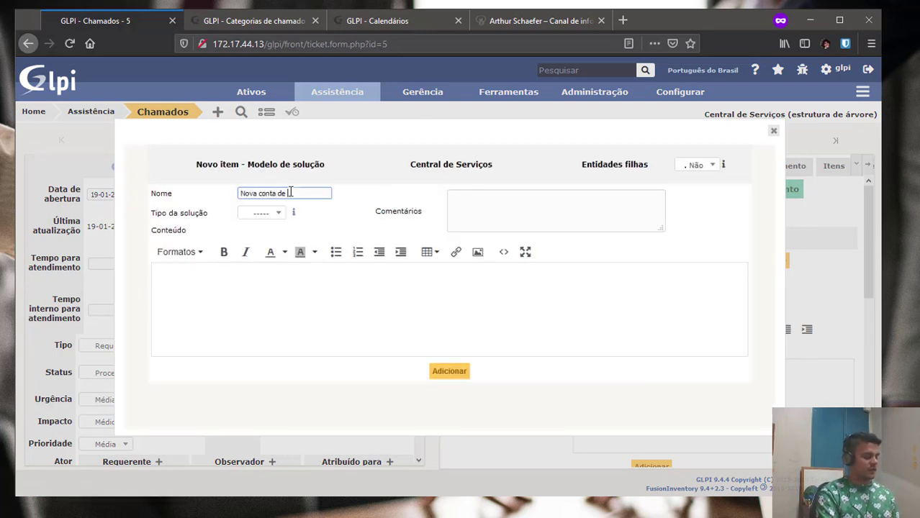
pyautogui.write('email')
pyautogui.press('Tab')
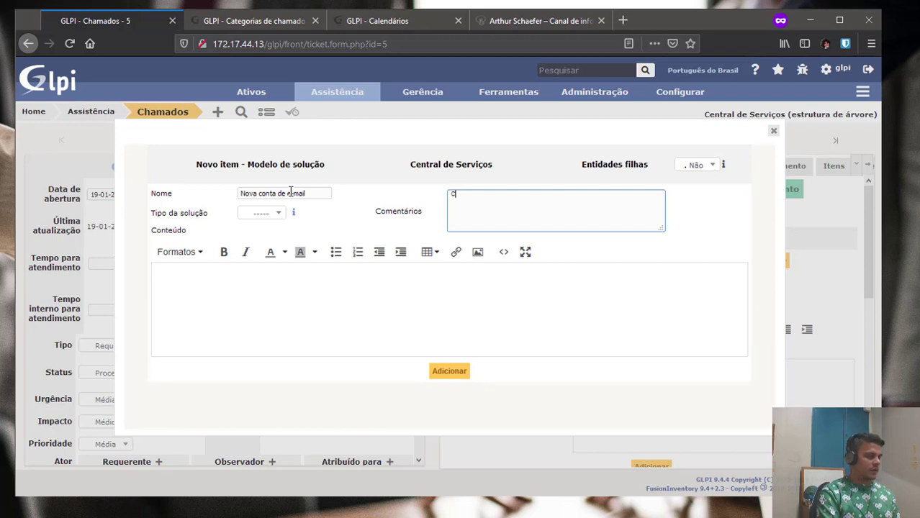
pyautogui.press('BackSpace')
pyautogui.press('BackSpace')
pyautogui.press('BackSpace')
pyautogui.press('BackSpace')
pyautogui.press('BackSpace')
pyautogui.press('BackSpace')
pyautogui.press('BackSpace')
pyautogui.press('BackSpace')
pyautogui.press('BackSpace')
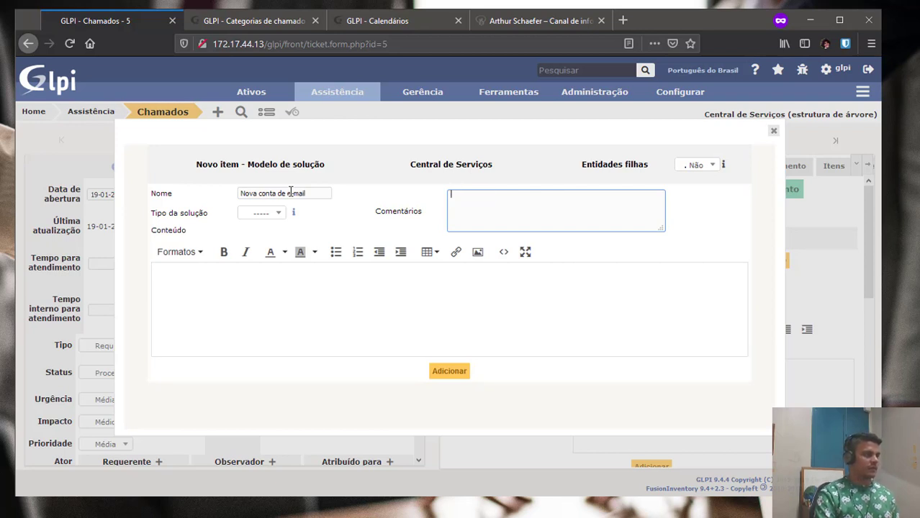
pyautogui.click(283, 285)
pyautogui.write('Cria')
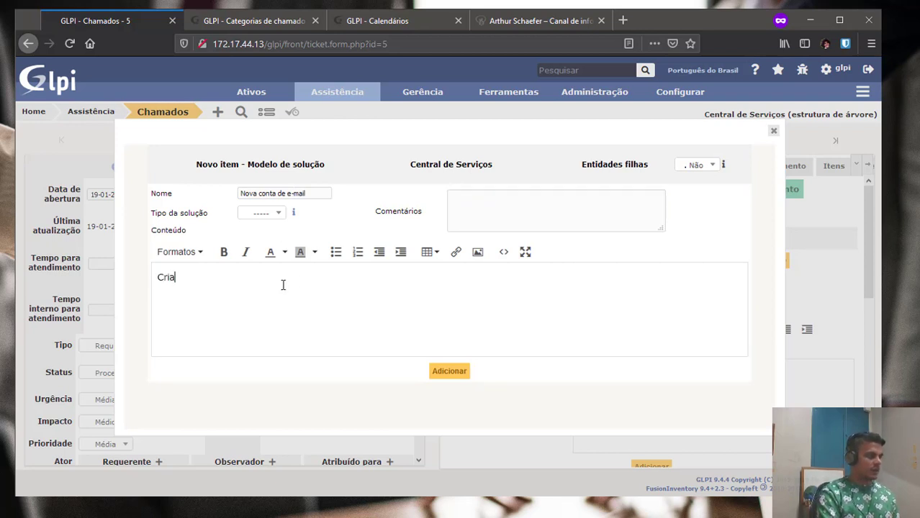
pyautogui.write('da nova conta de ')
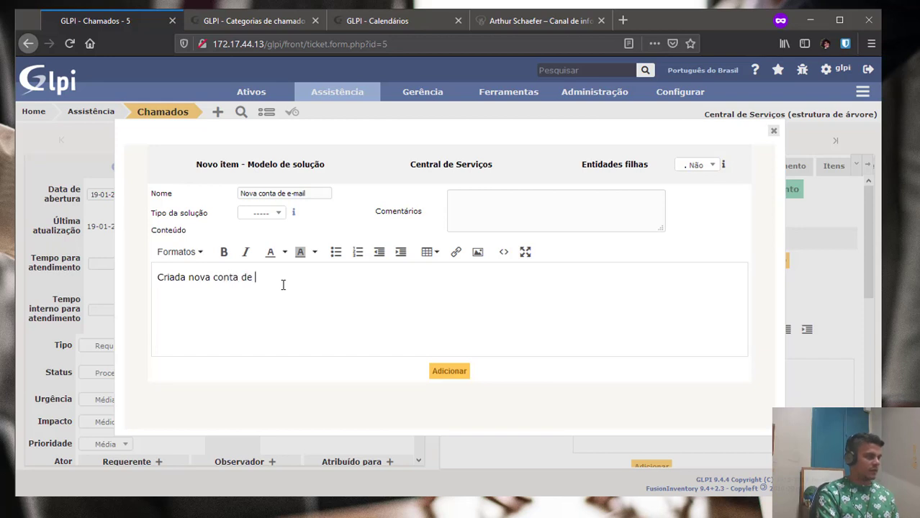
pyautogui.write('e-mail')
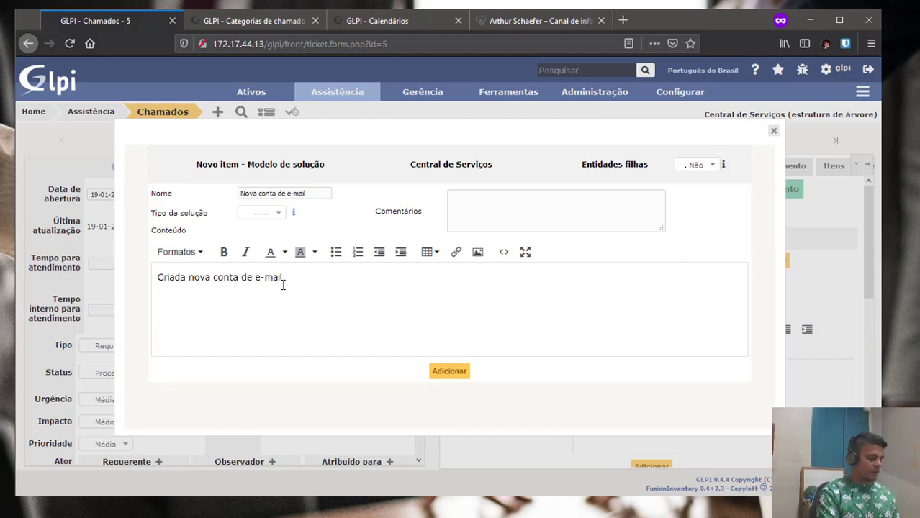
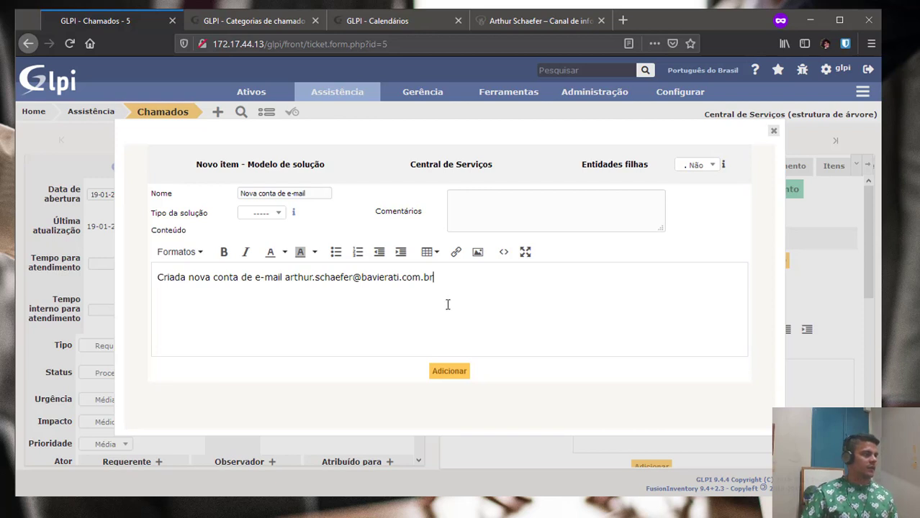
pyautogui.write(' conforme ')
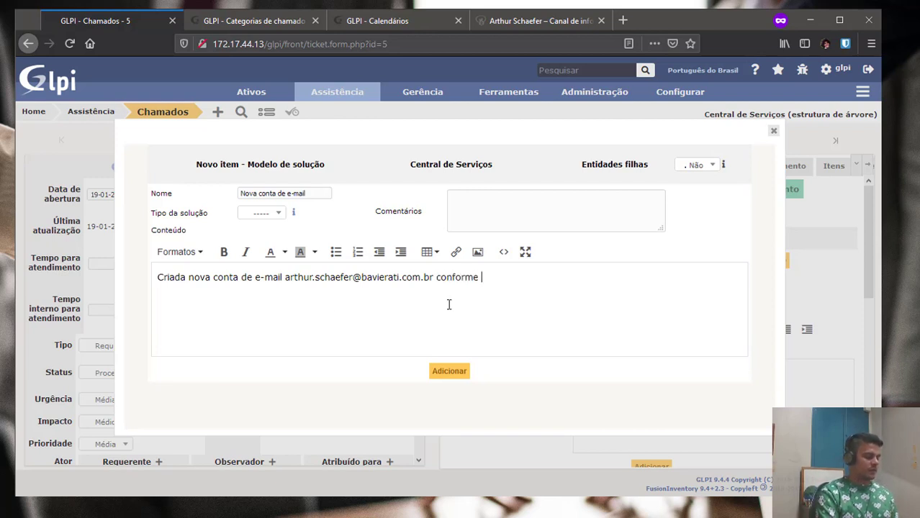
pyautogui.write('par')
pyautogui.write('âmt')
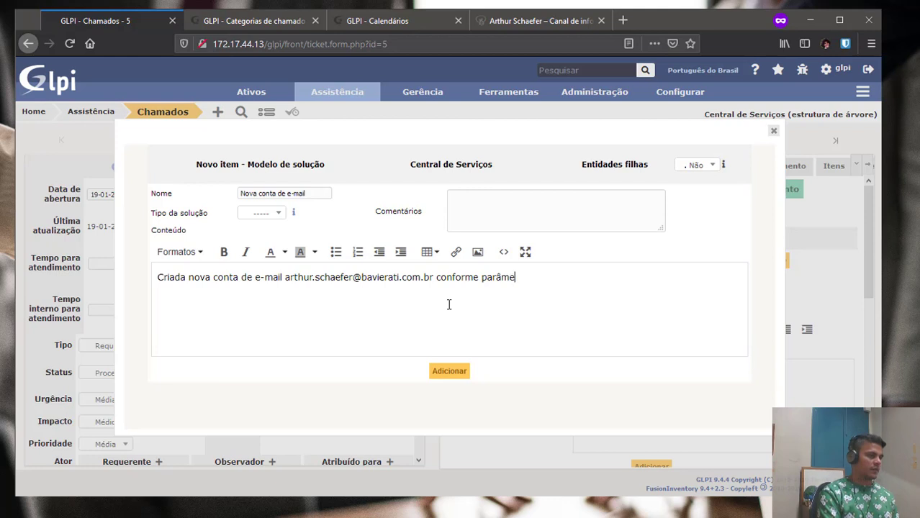
pyautogui.write('tros solicitados')
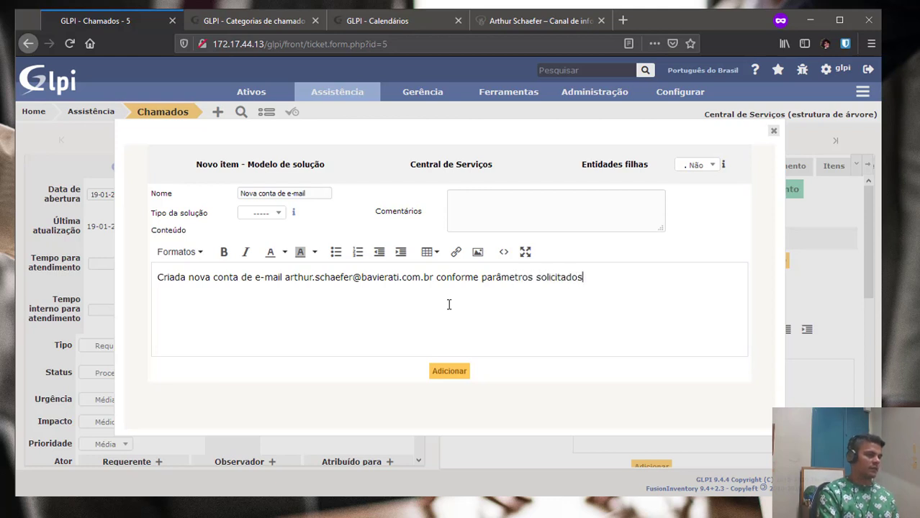
pyautogui.moveTo(434, 277); pyautogui.dragTo(285, 277)
pyautogui.write('ar')
pyautogui.press('BackSpace')
pyautogui.press('BackSpace')
pyautogui.press('BackSpace')
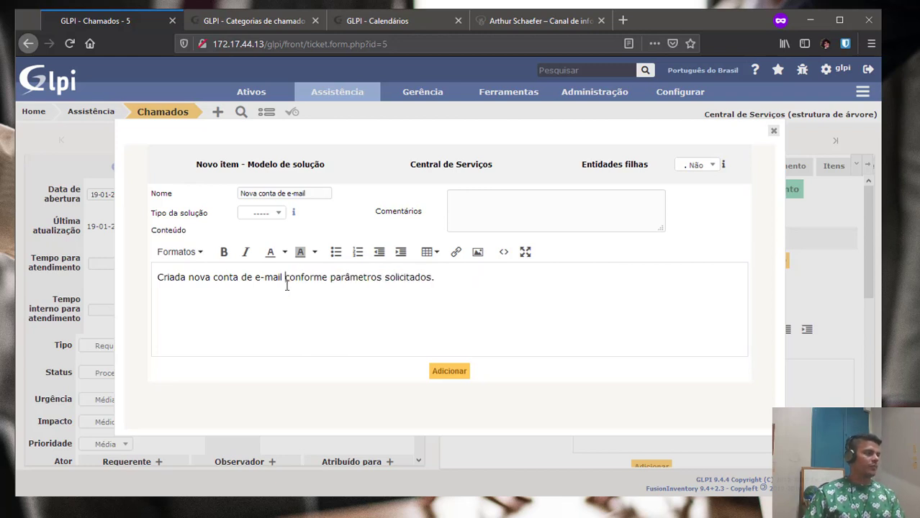
# Make the solution template available to child entities and save it.
pyautogui.click(279, 213)
pyautogui.click(279, 214)
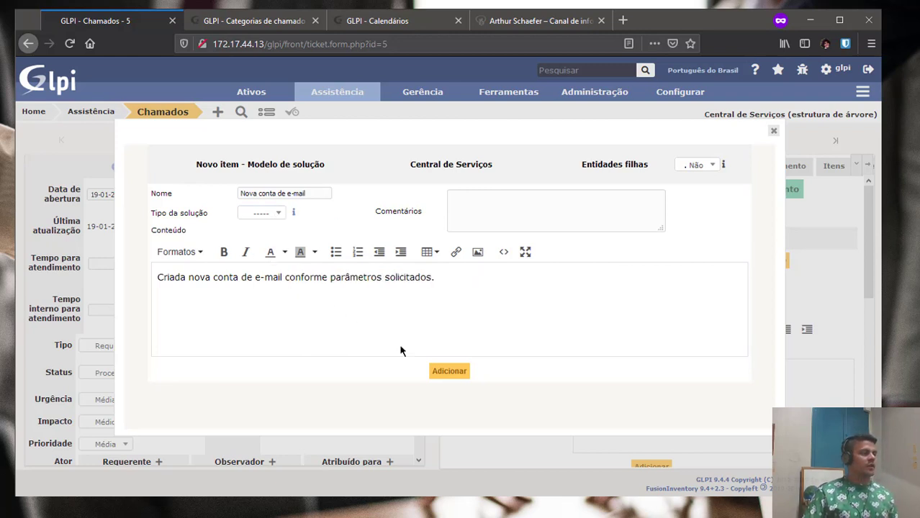
pyautogui.click(702, 165)
pyautogui.click(687, 191)
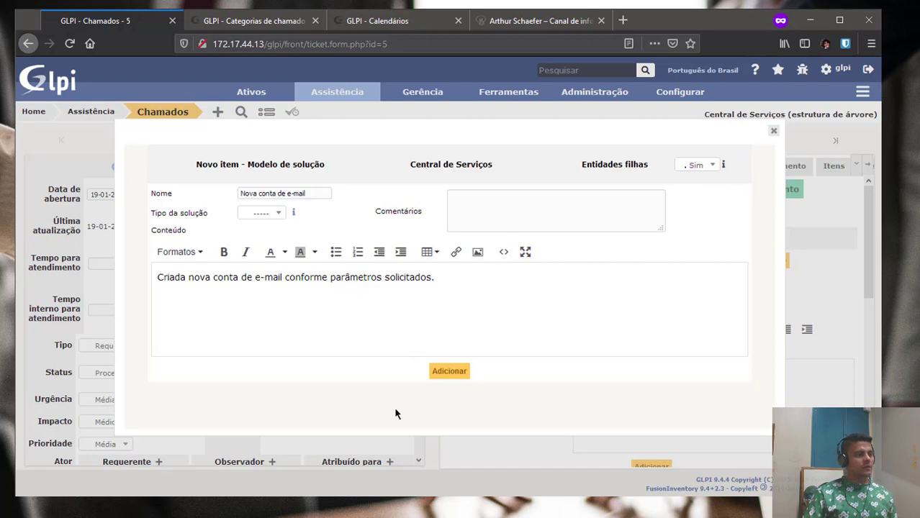
pyautogui.click(442, 373)
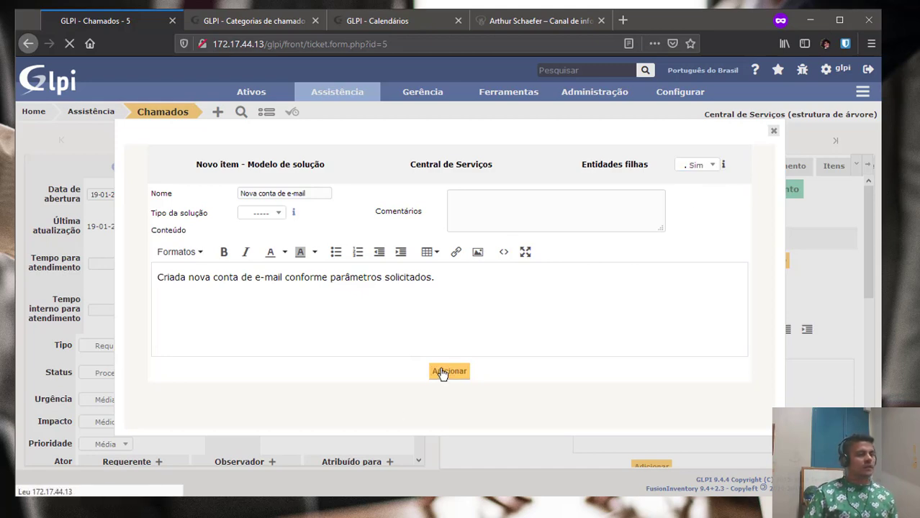
# Apply the 'Nova conta de e-mail' solution template to ticket 5 and submit the solution.
pyautogui.click(773, 130)
pyautogui.click(597, 262)
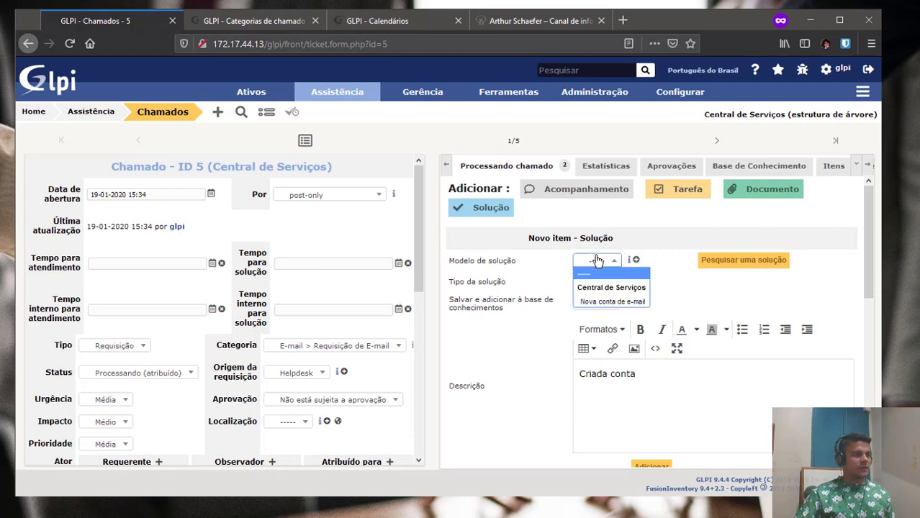
pyautogui.click(603, 303)
pyautogui.scroll(-5, 569, 370)
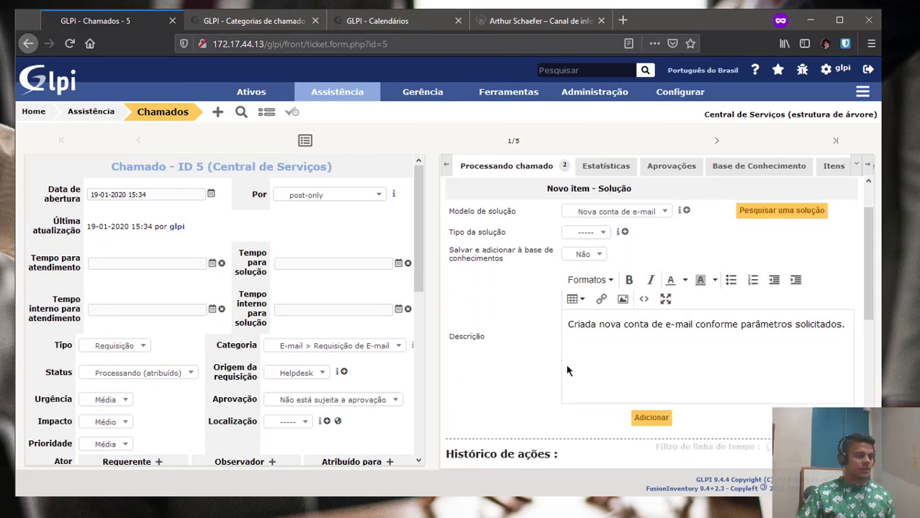
pyautogui.click(662, 234)
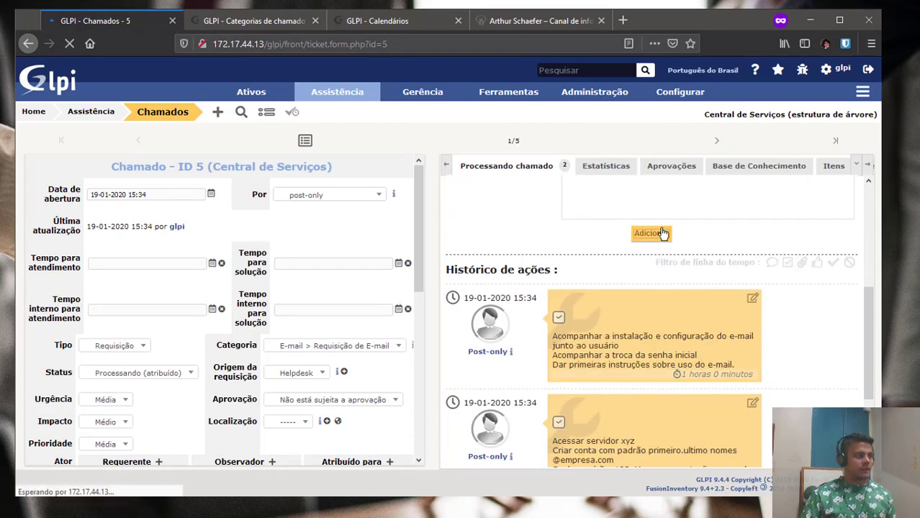